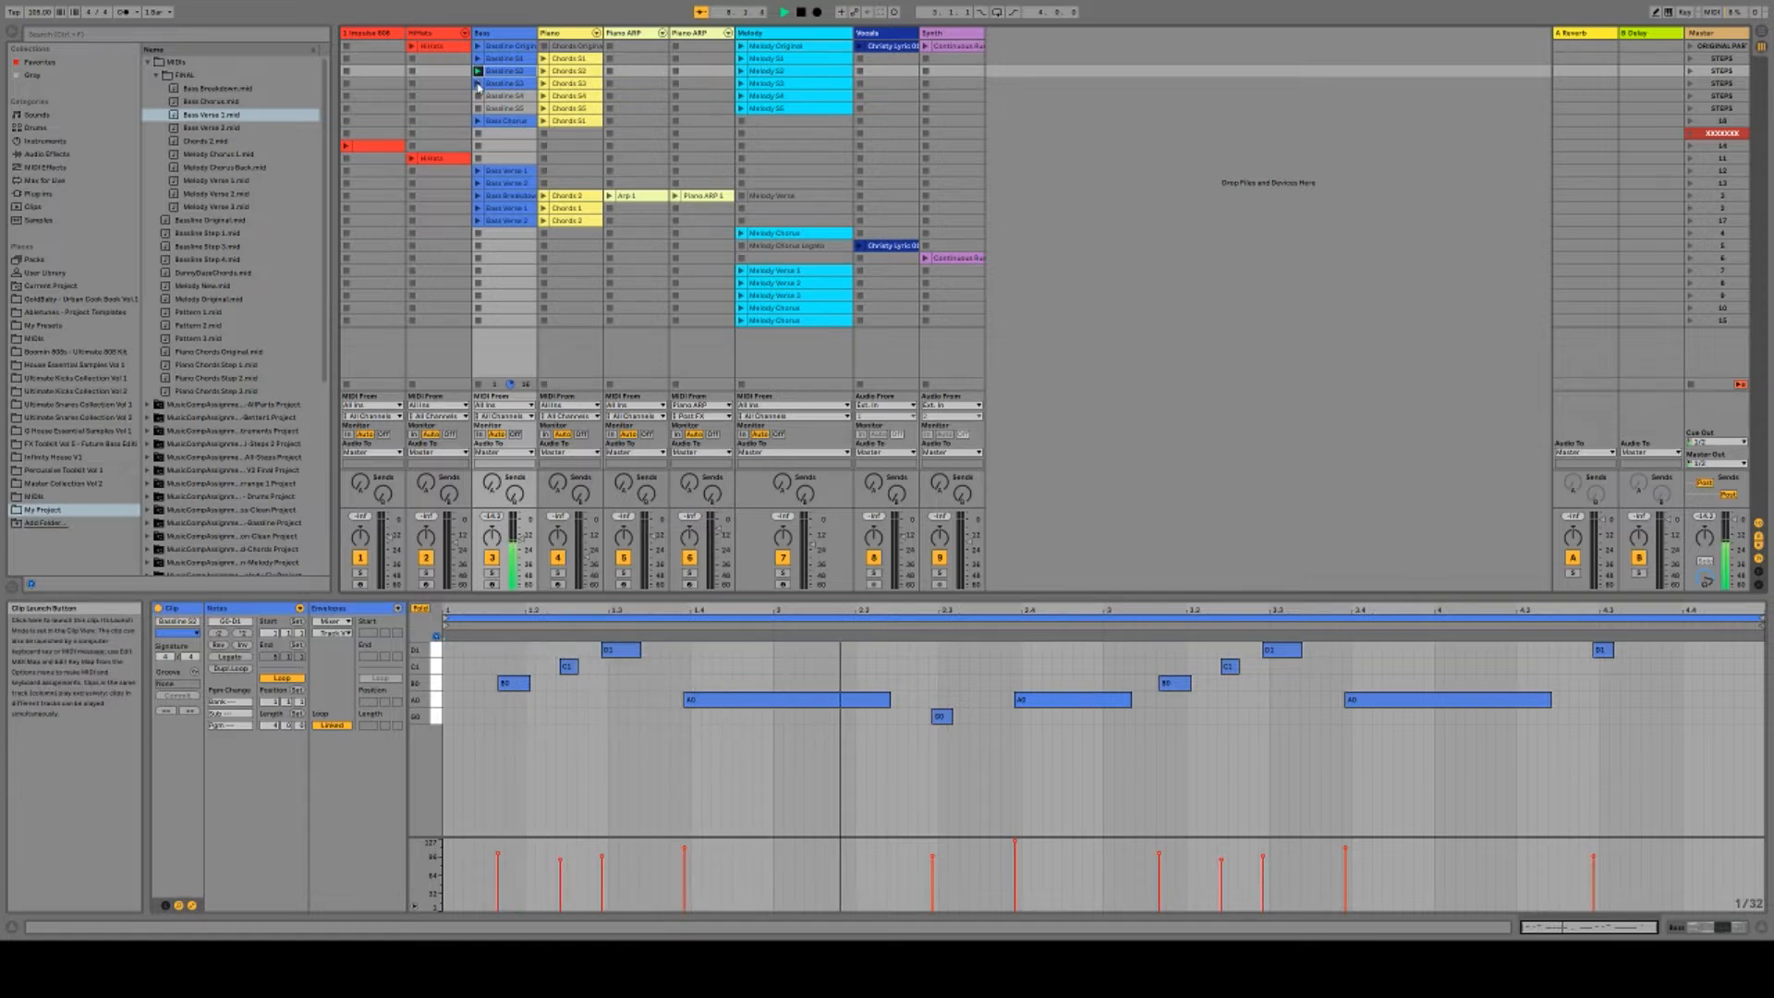
# Play the Bassline S3 and Bass Chorus clips, and compare the notes of Bassline S1 with those of Bass Chorus.
pyautogui.click(478, 83)
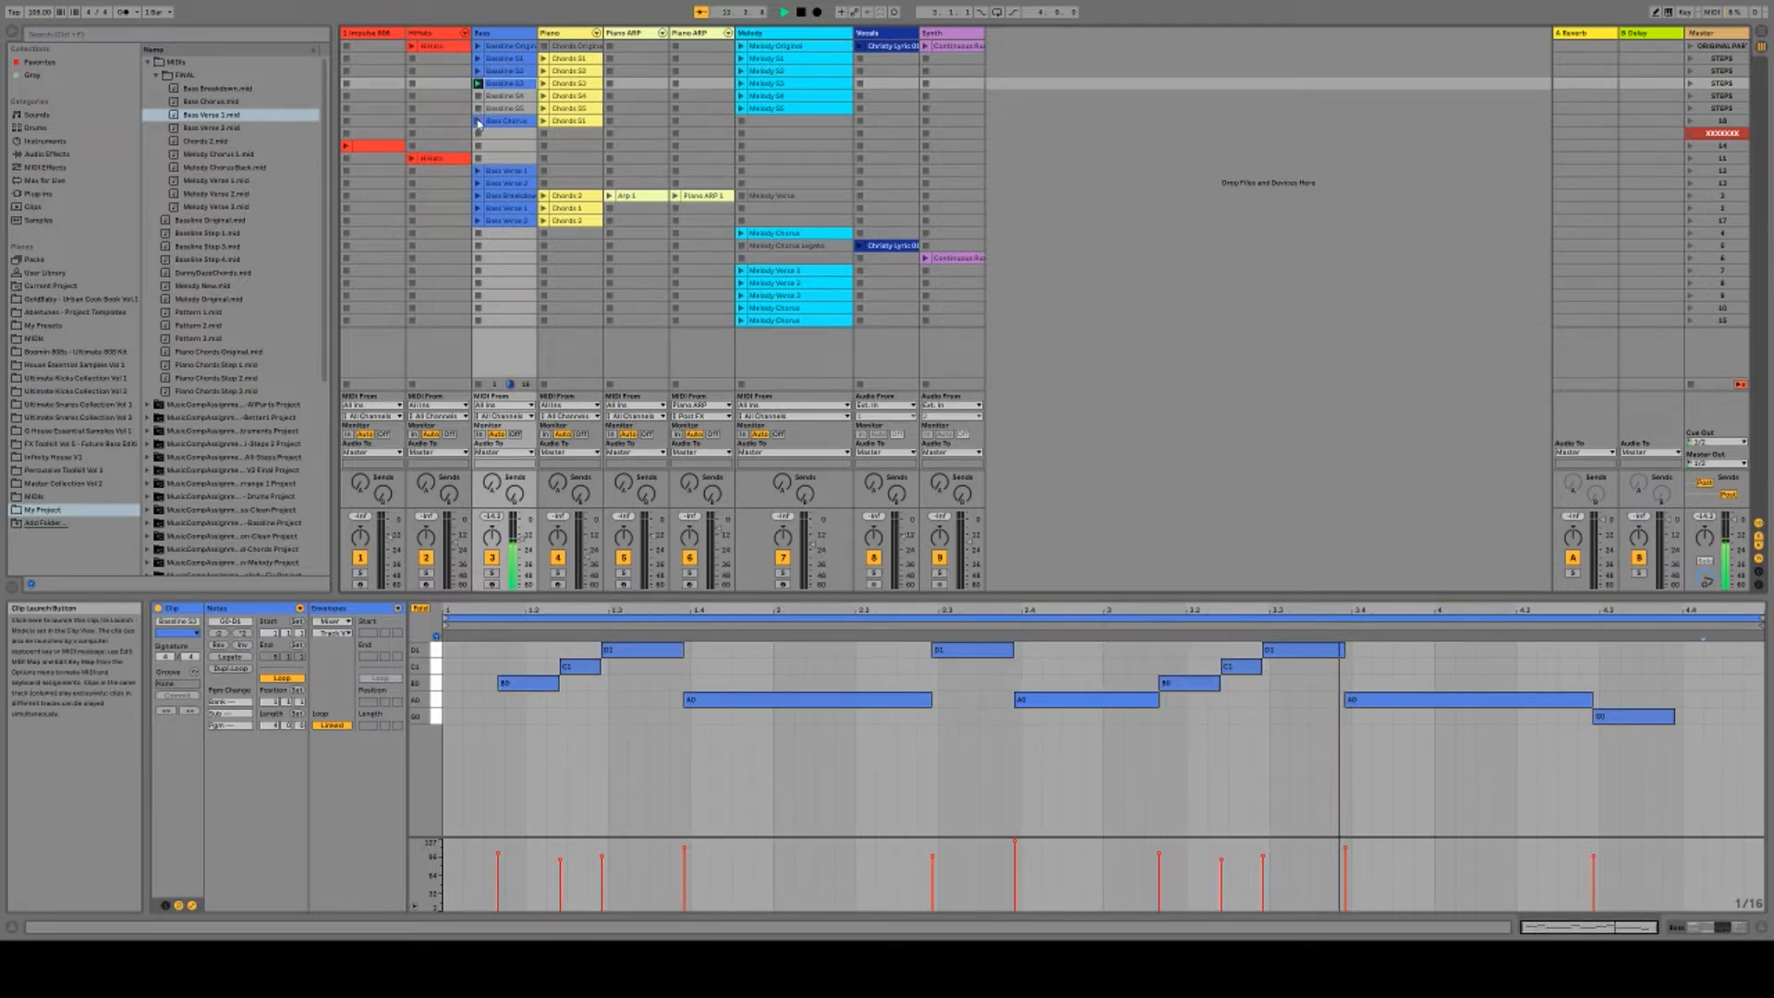
pyautogui.click(478, 121)
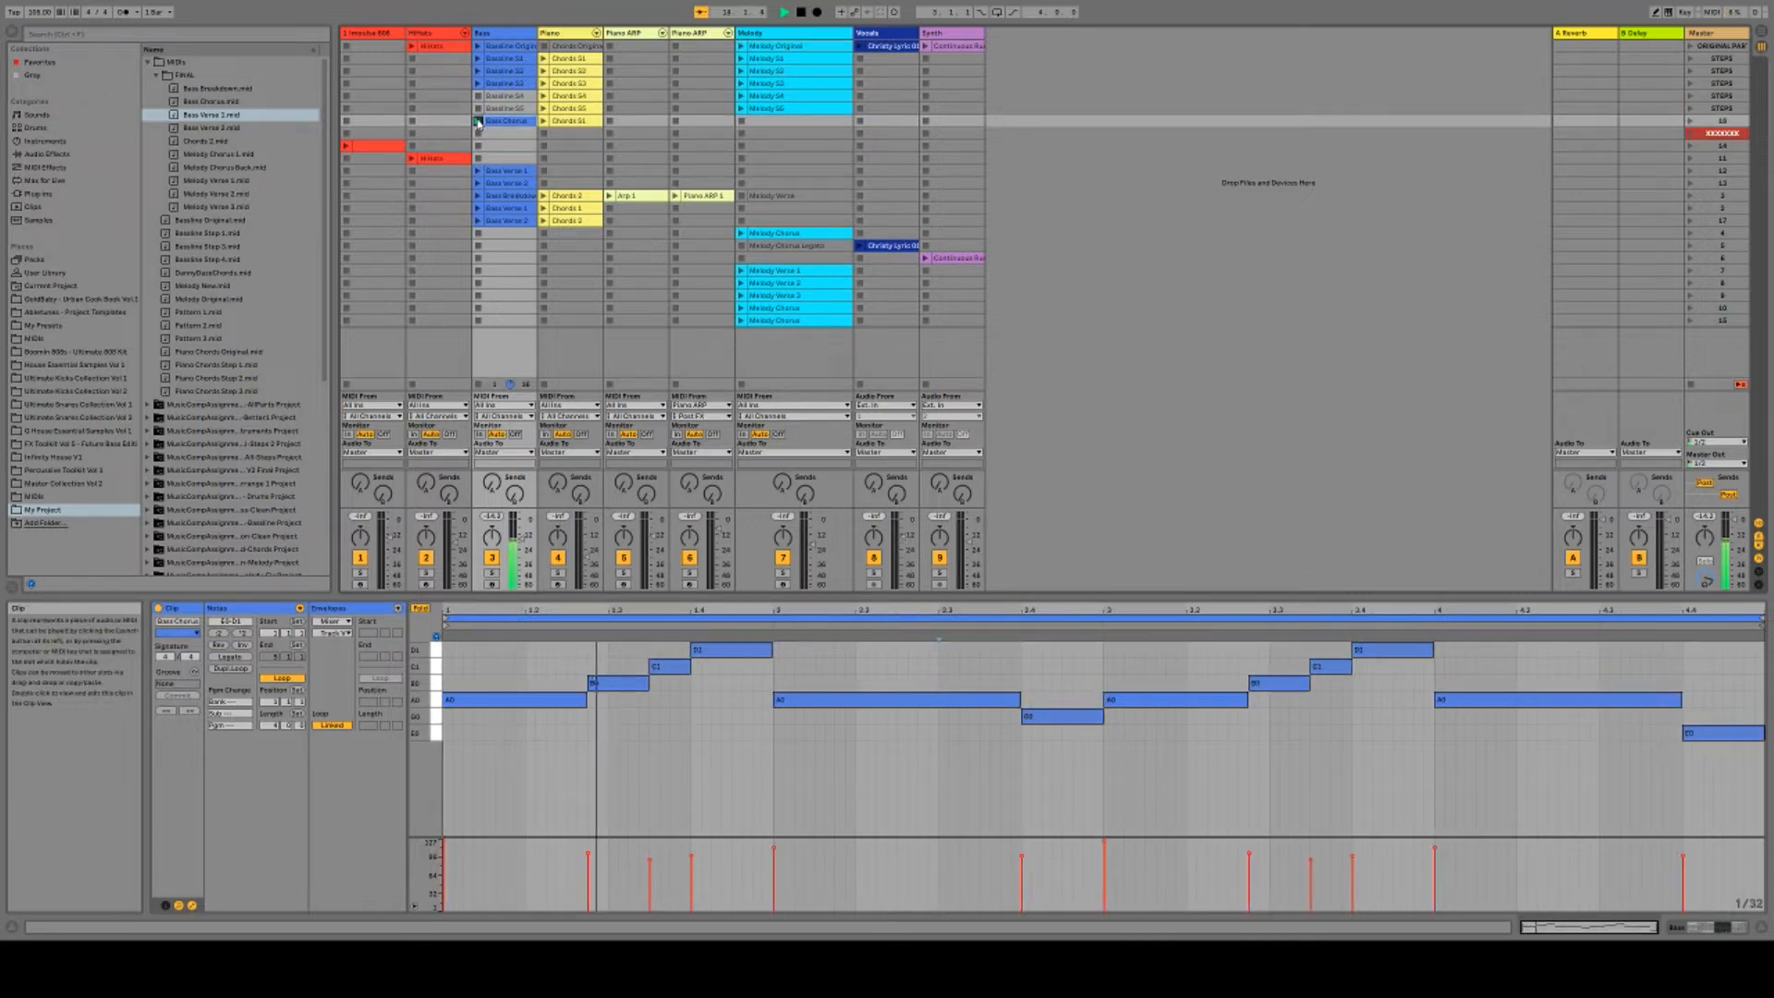
pyautogui.click(505, 59)
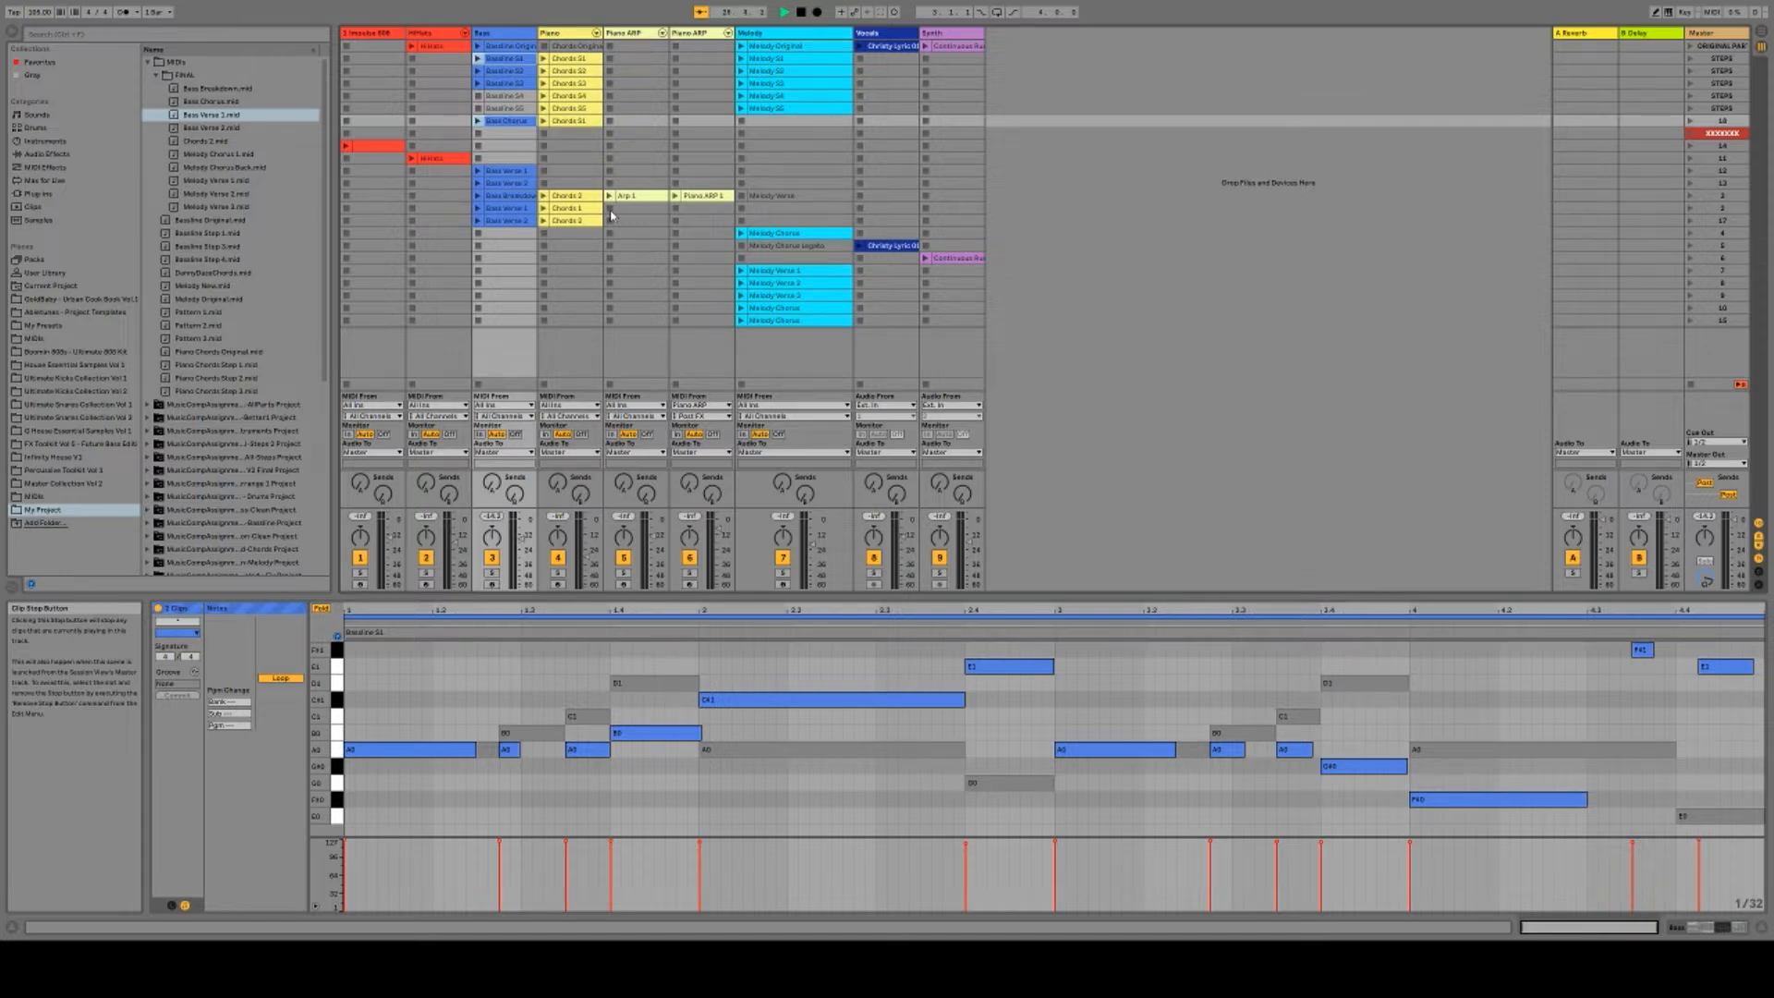
# Play the Melody Chorus scene and the scenes containing Bass Verse 1 and Bass Verse 2, and stop all clips.
pyautogui.click(1691, 235)
pyautogui.click(1691, 220)
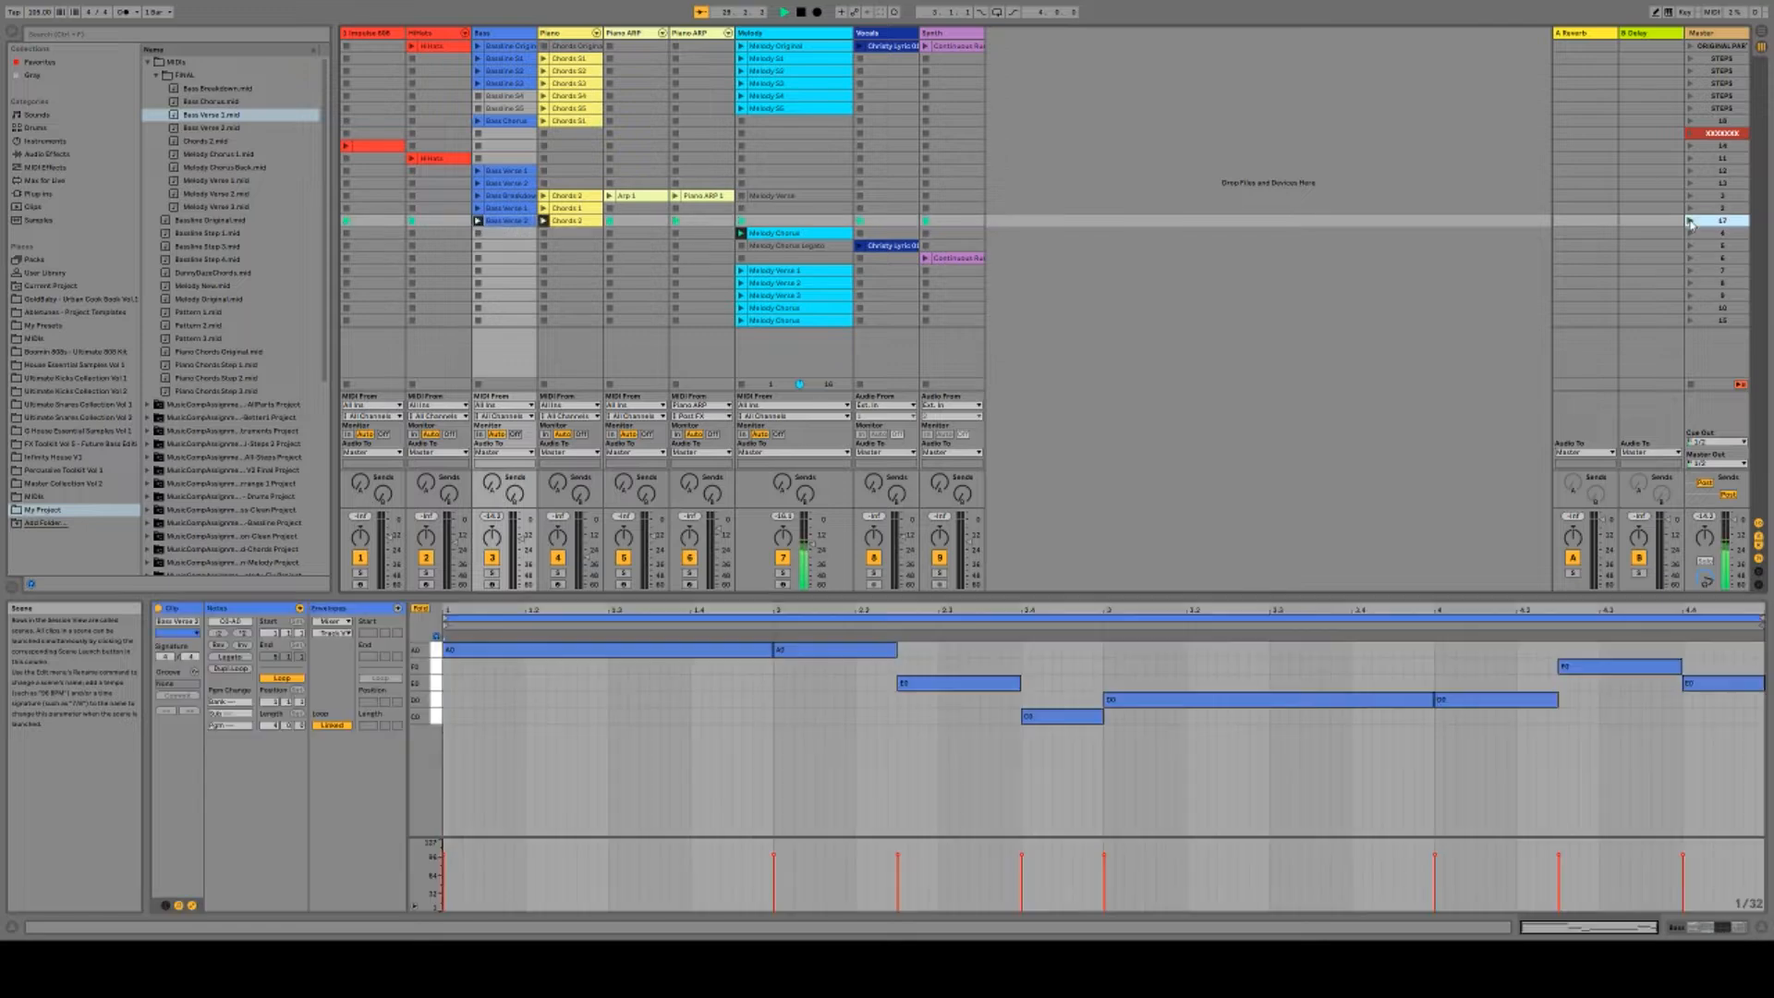
pyautogui.click(1691, 209)
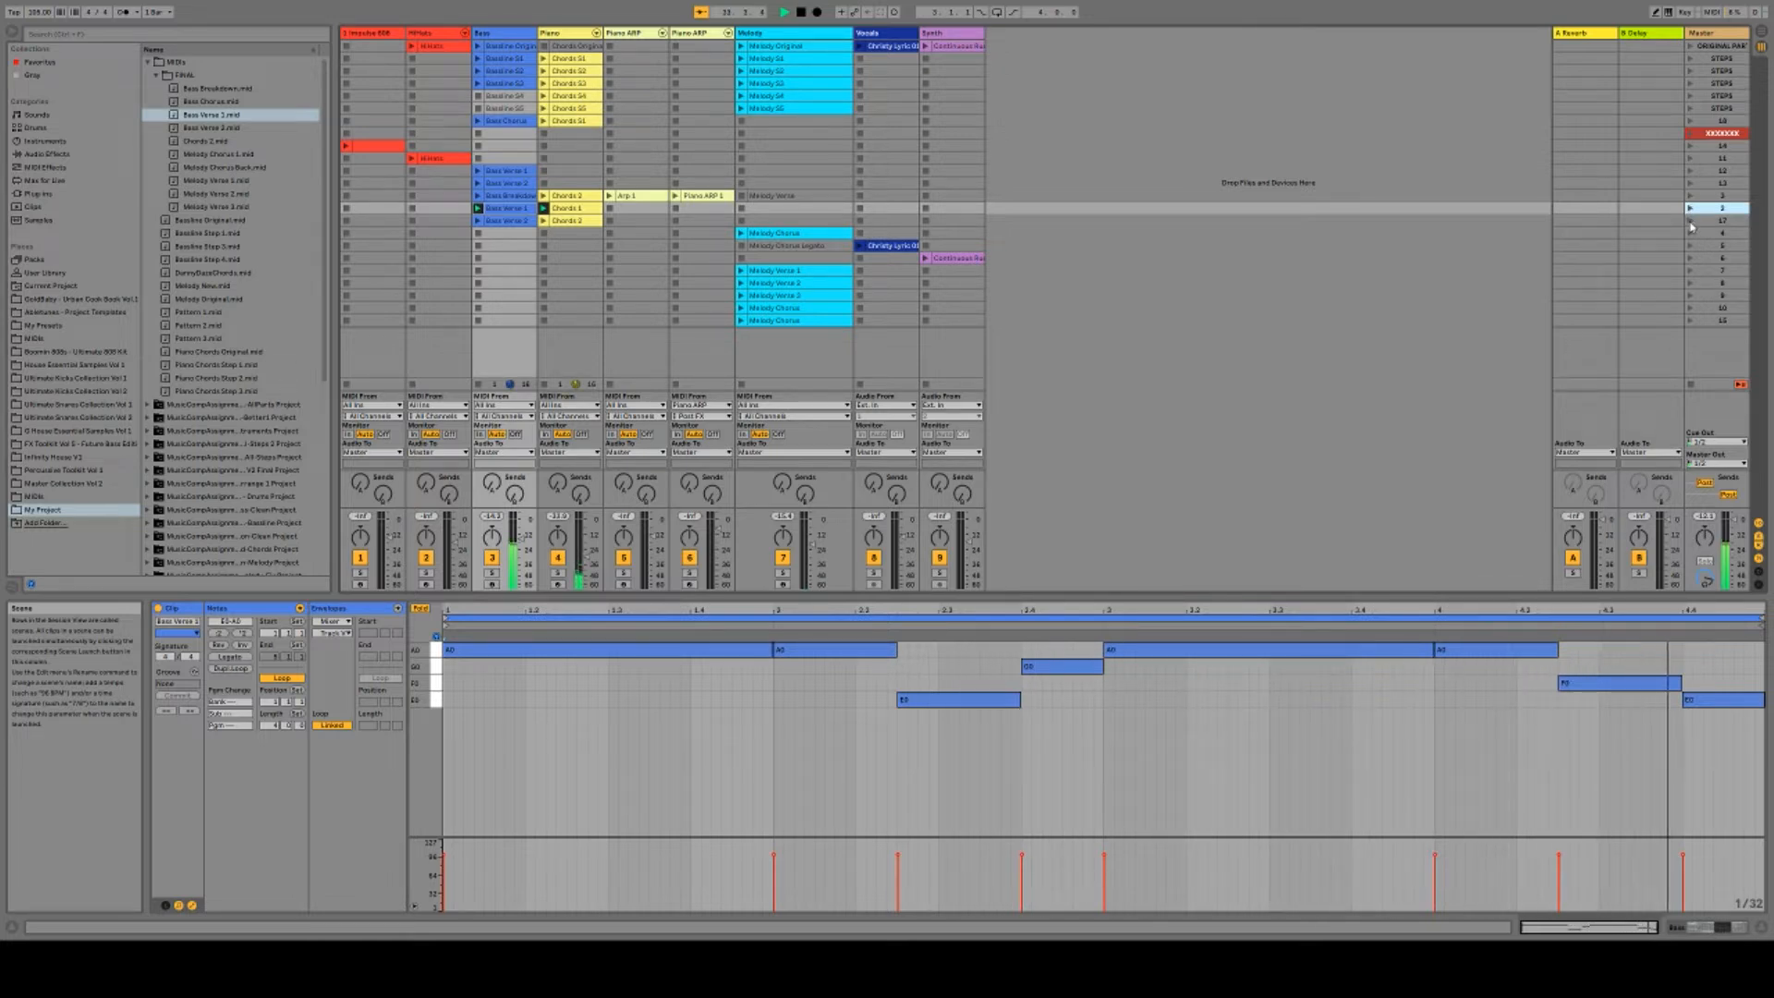
pyautogui.click(1691, 222)
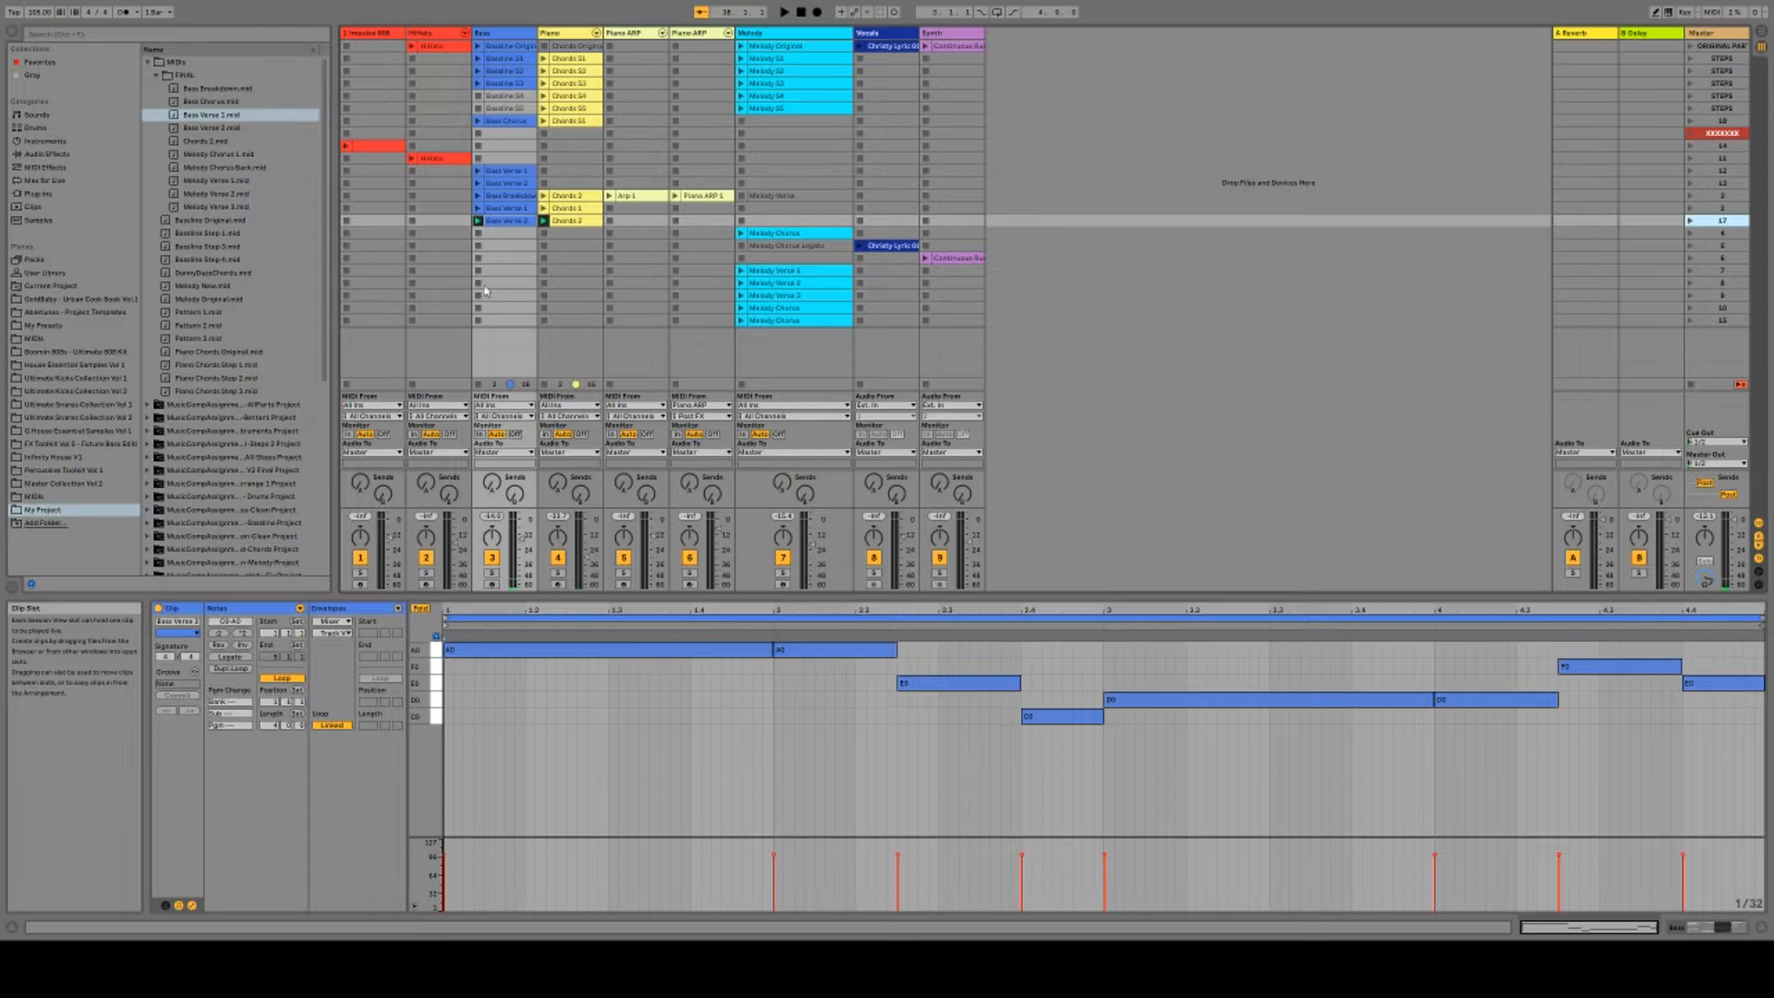
pyautogui.click(1692, 385)
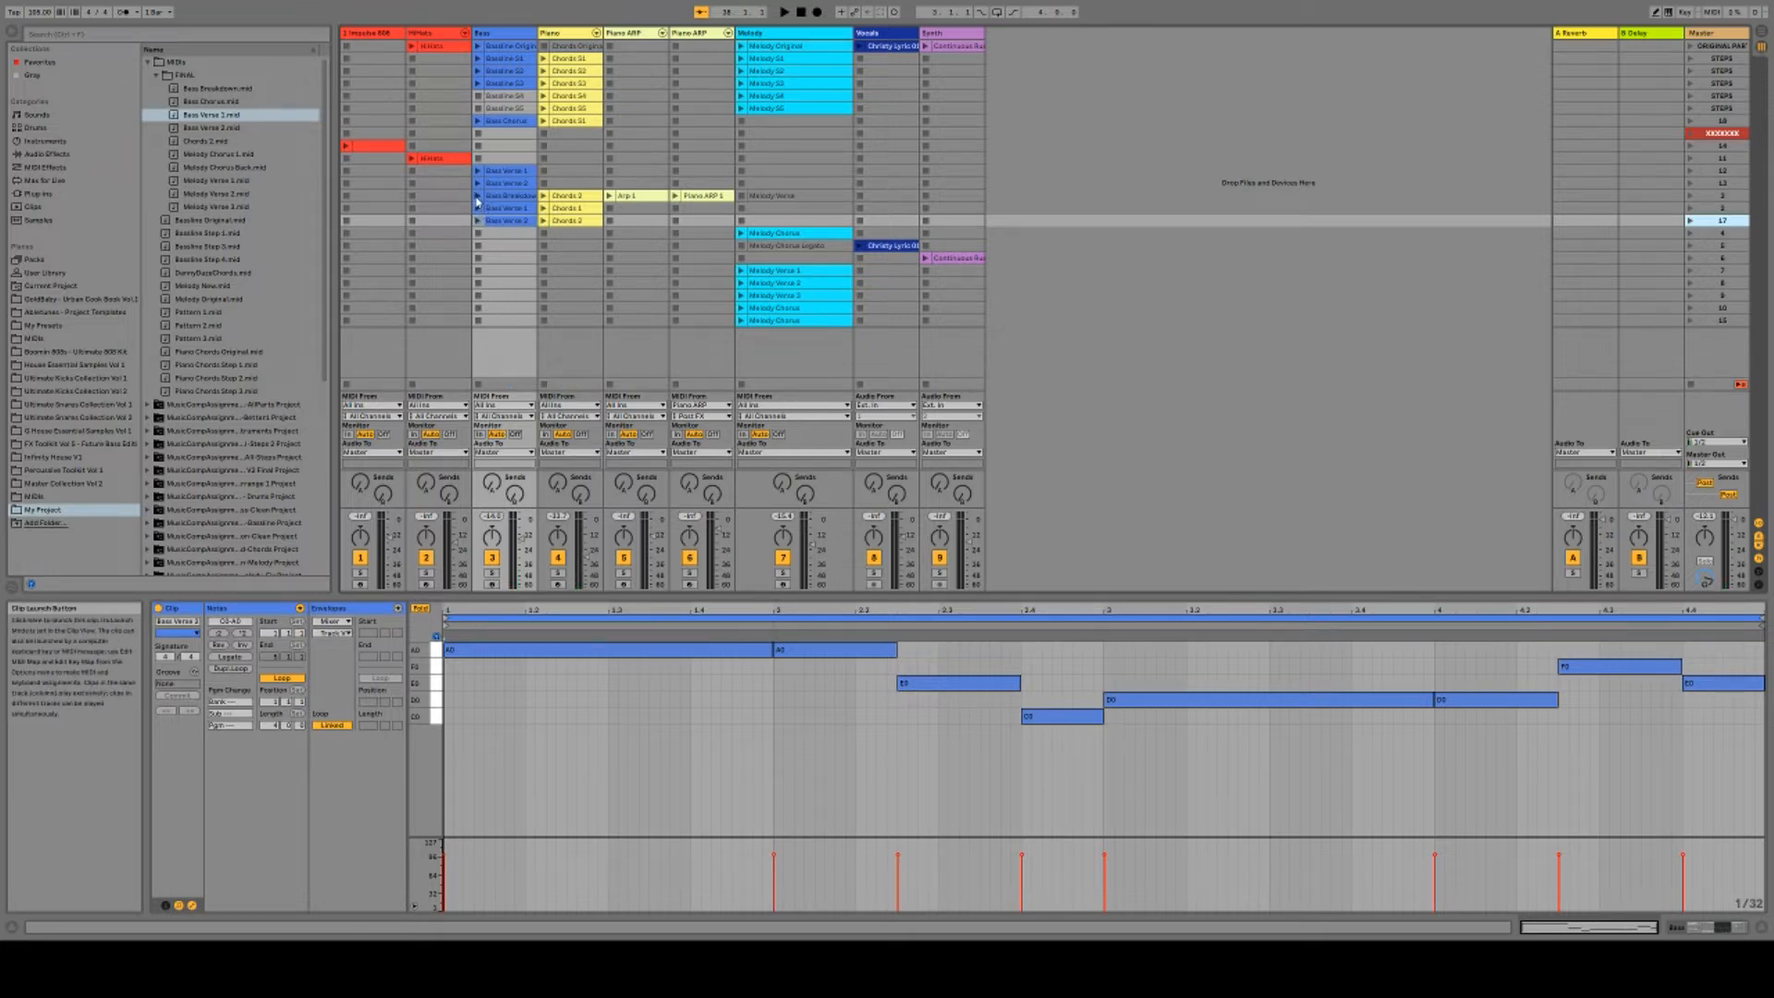
# Play the Bass Breakdown clip and the scene pairing Bass Chorus with piano chords, and stop all clips.
pyautogui.click(477, 196)
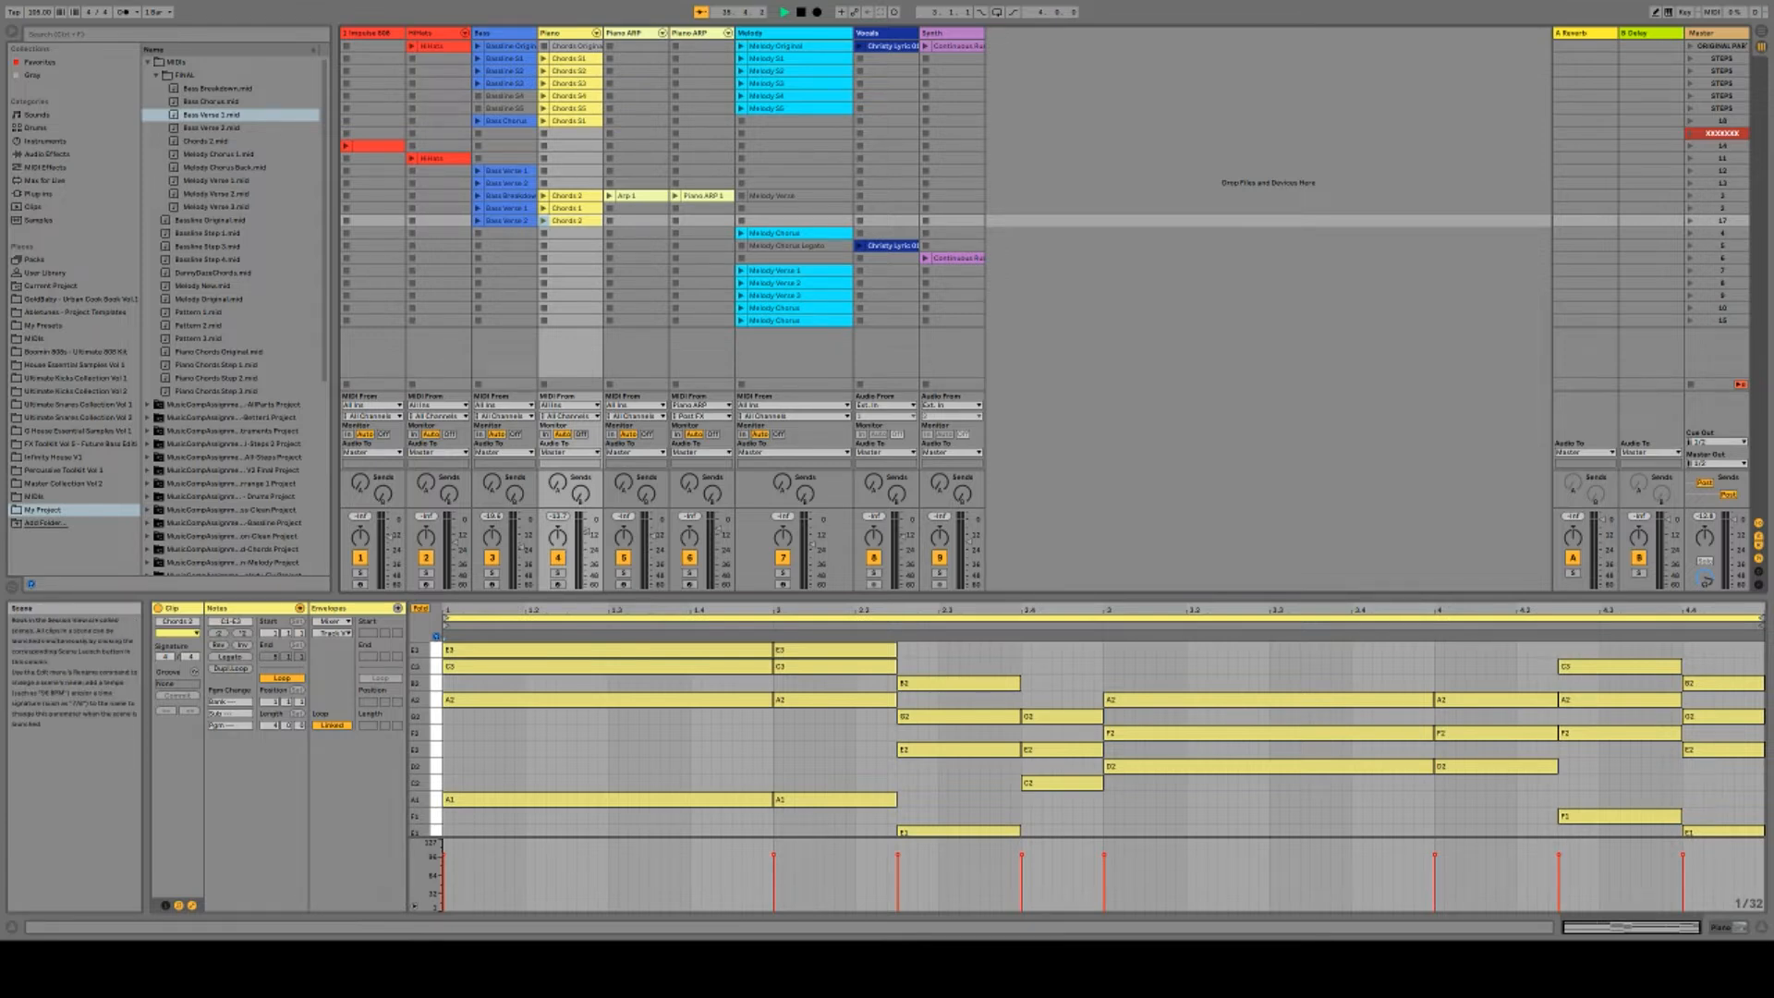
pyautogui.click(1691, 121)
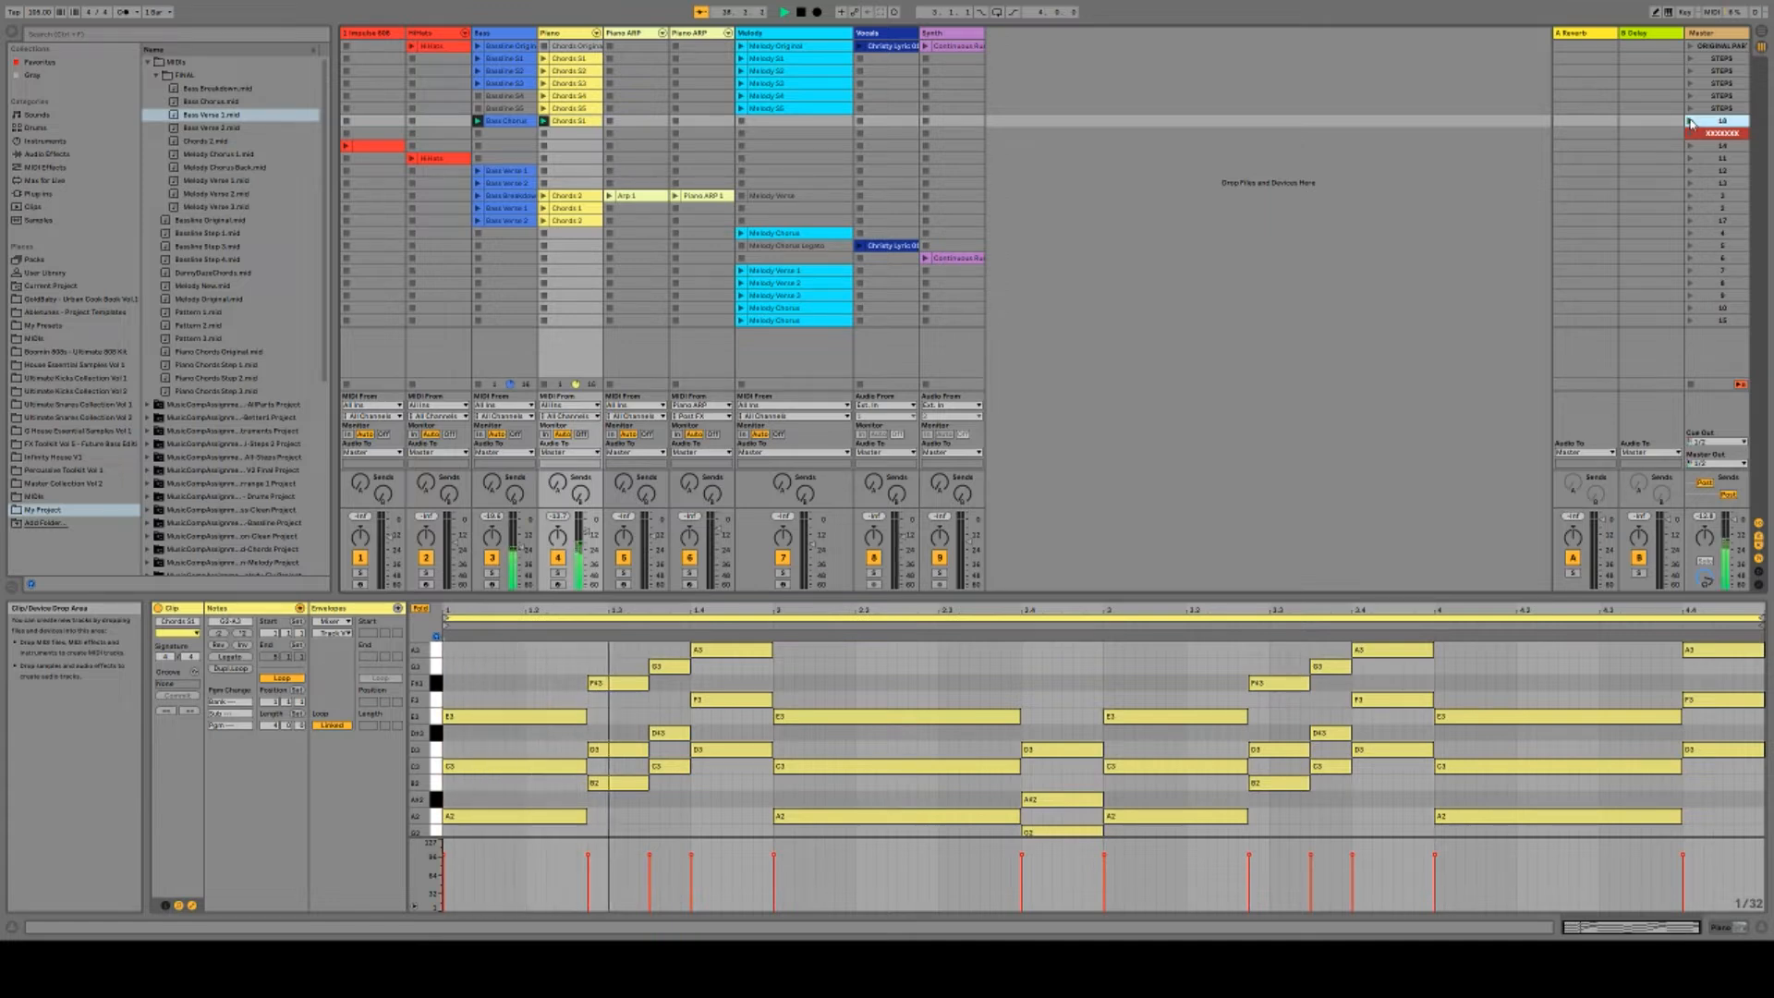
pyautogui.click(1693, 386)
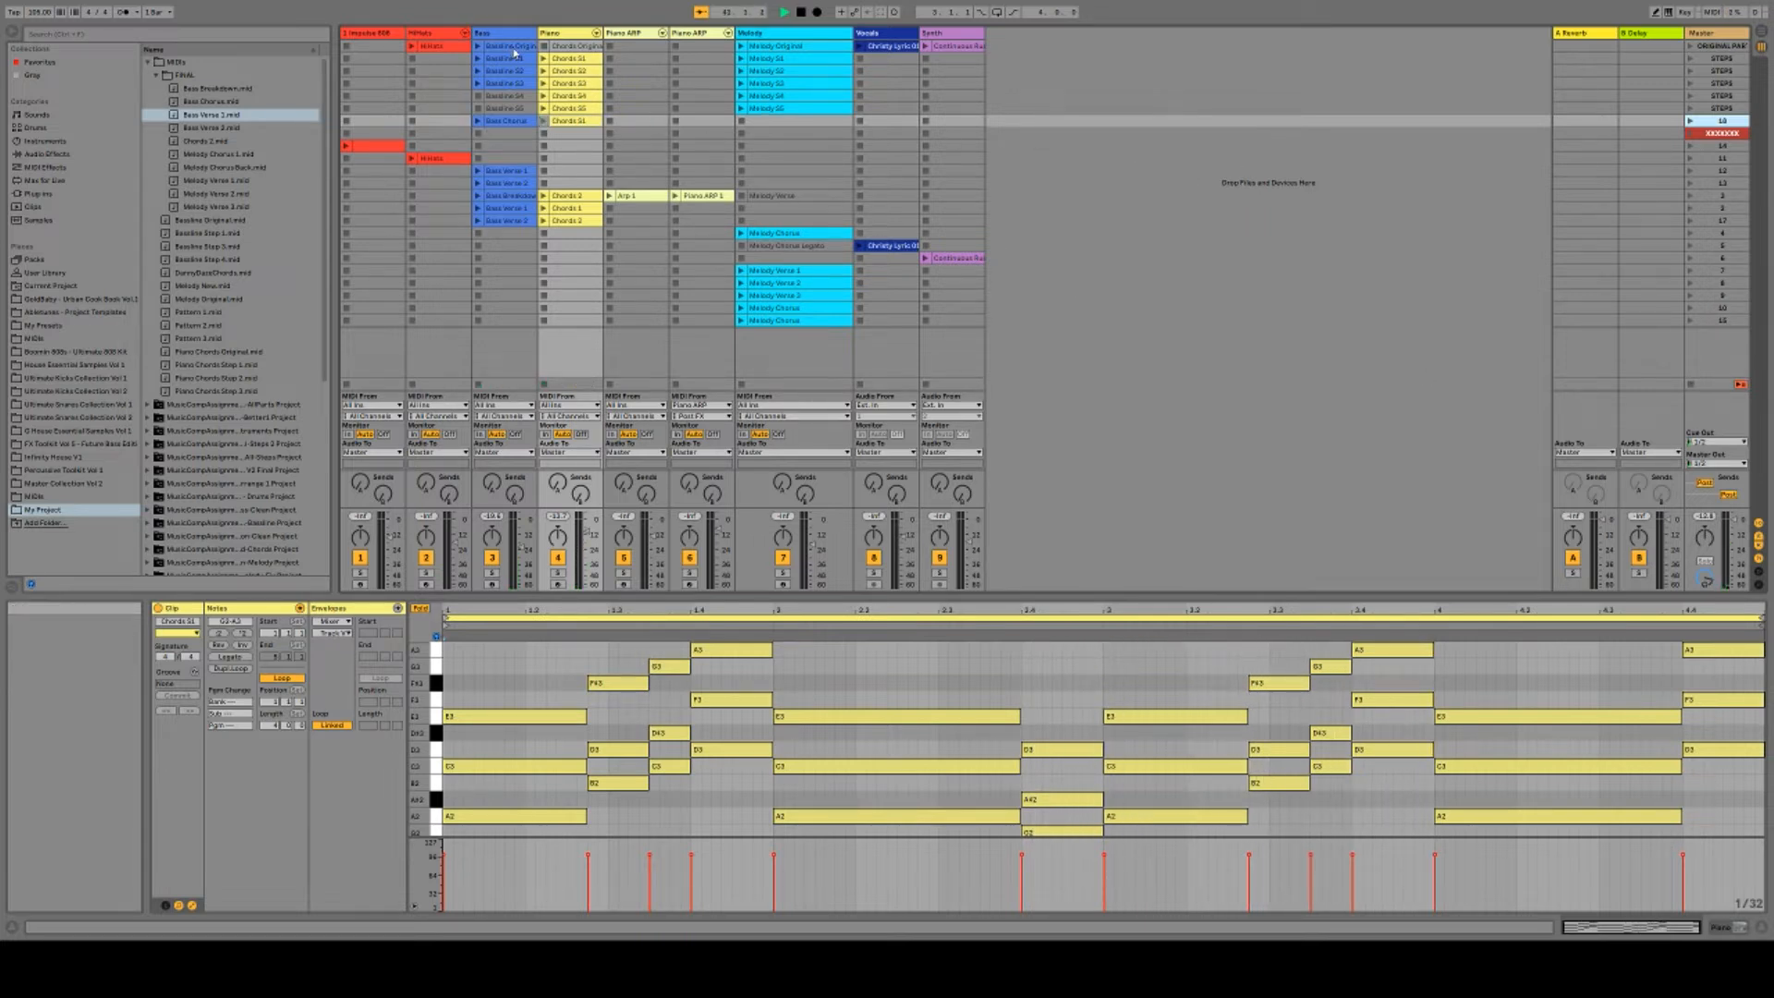
# Play the Piano track's clips Chords S1 to S4, Chords 1 and the chord clip beside Bass Verse 2.
pyautogui.click(544, 59)
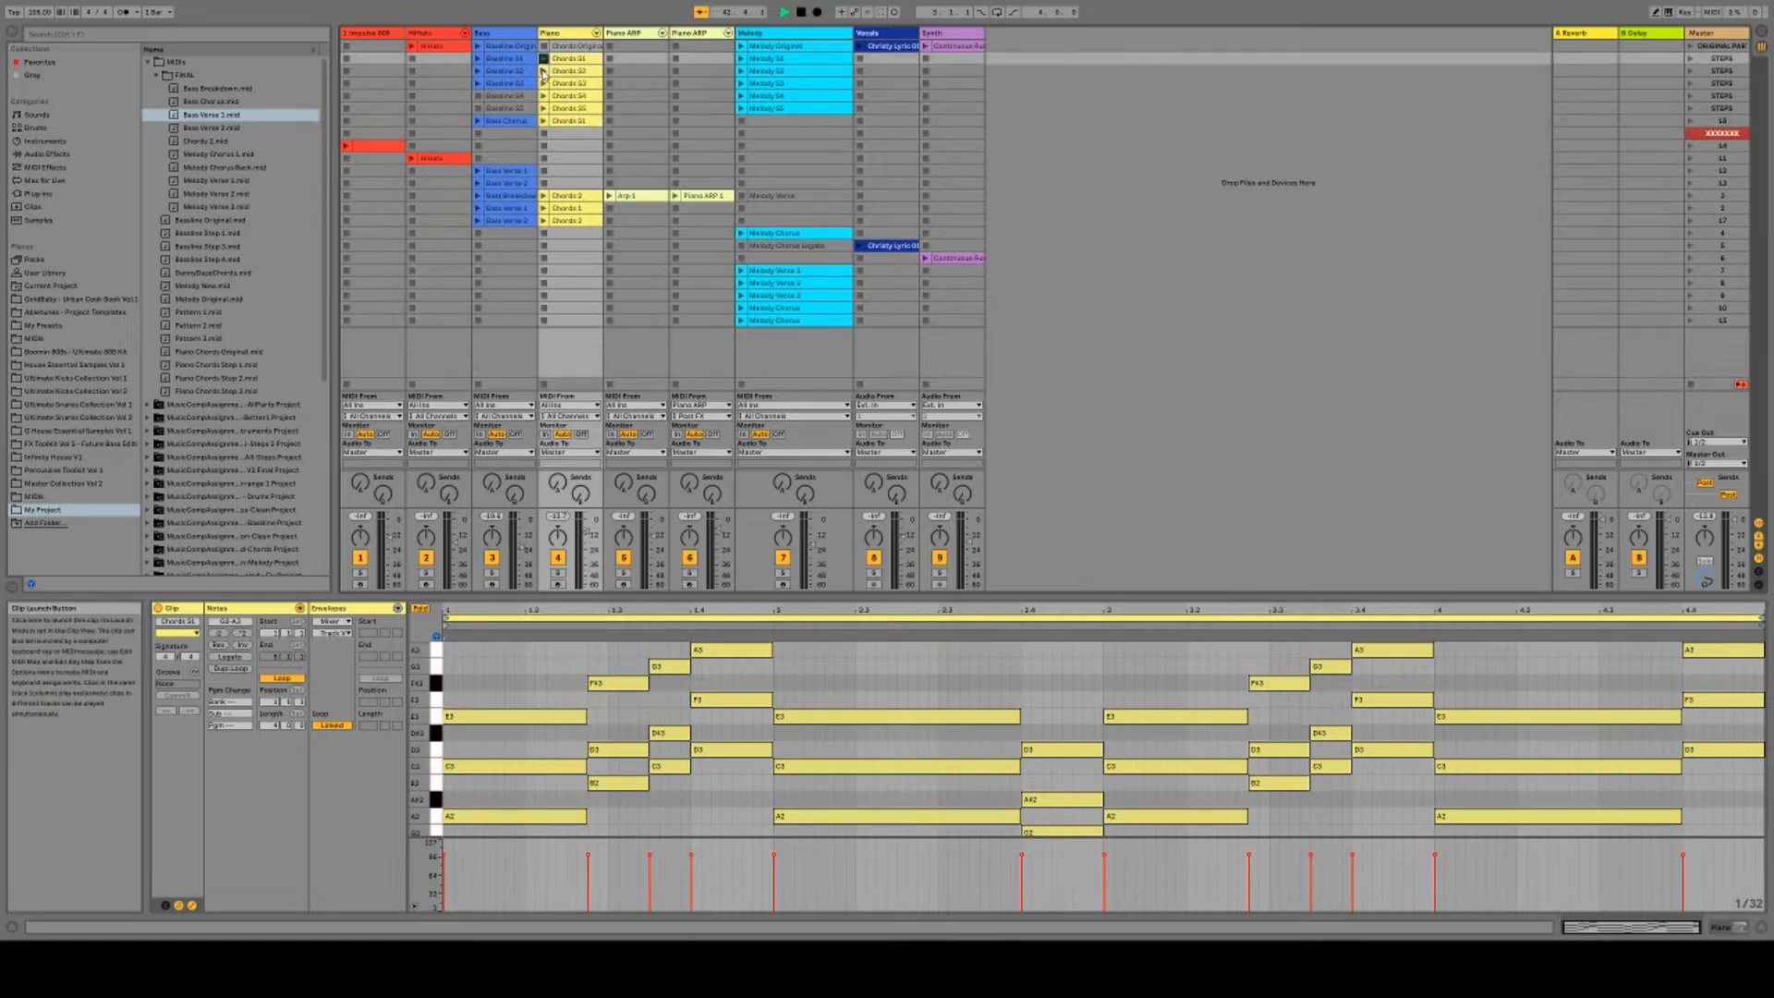
pyautogui.click(544, 71)
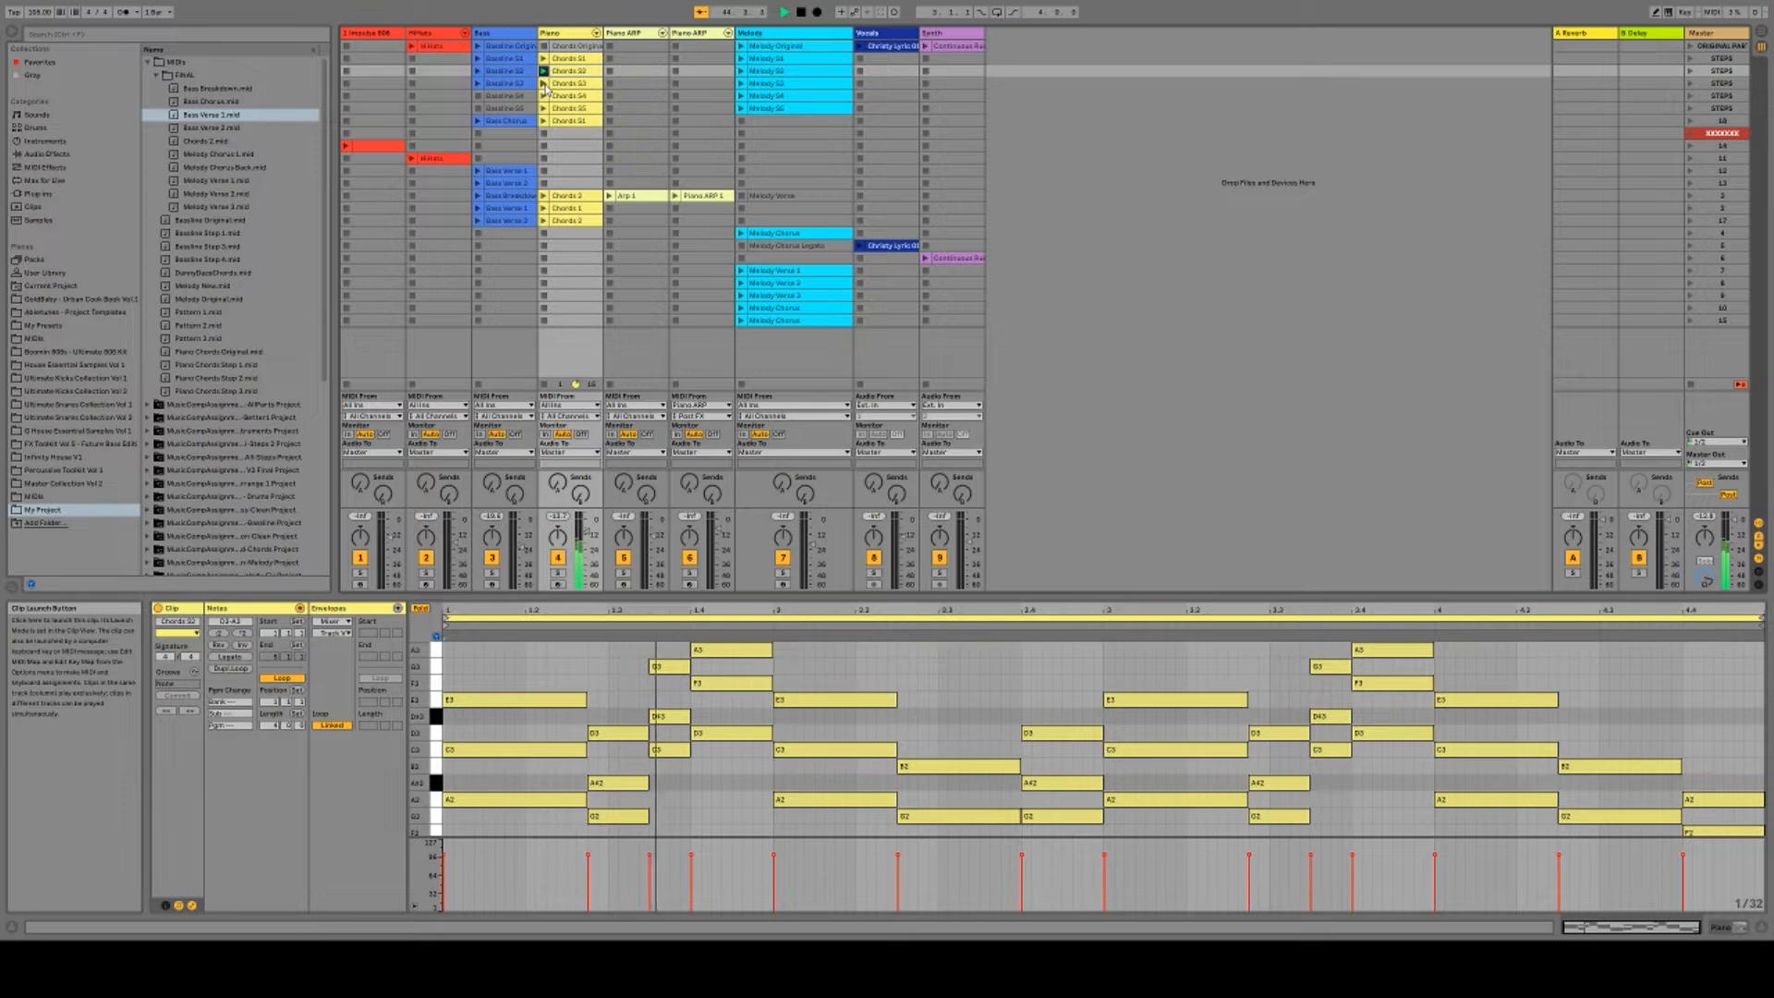
pyautogui.click(544, 83)
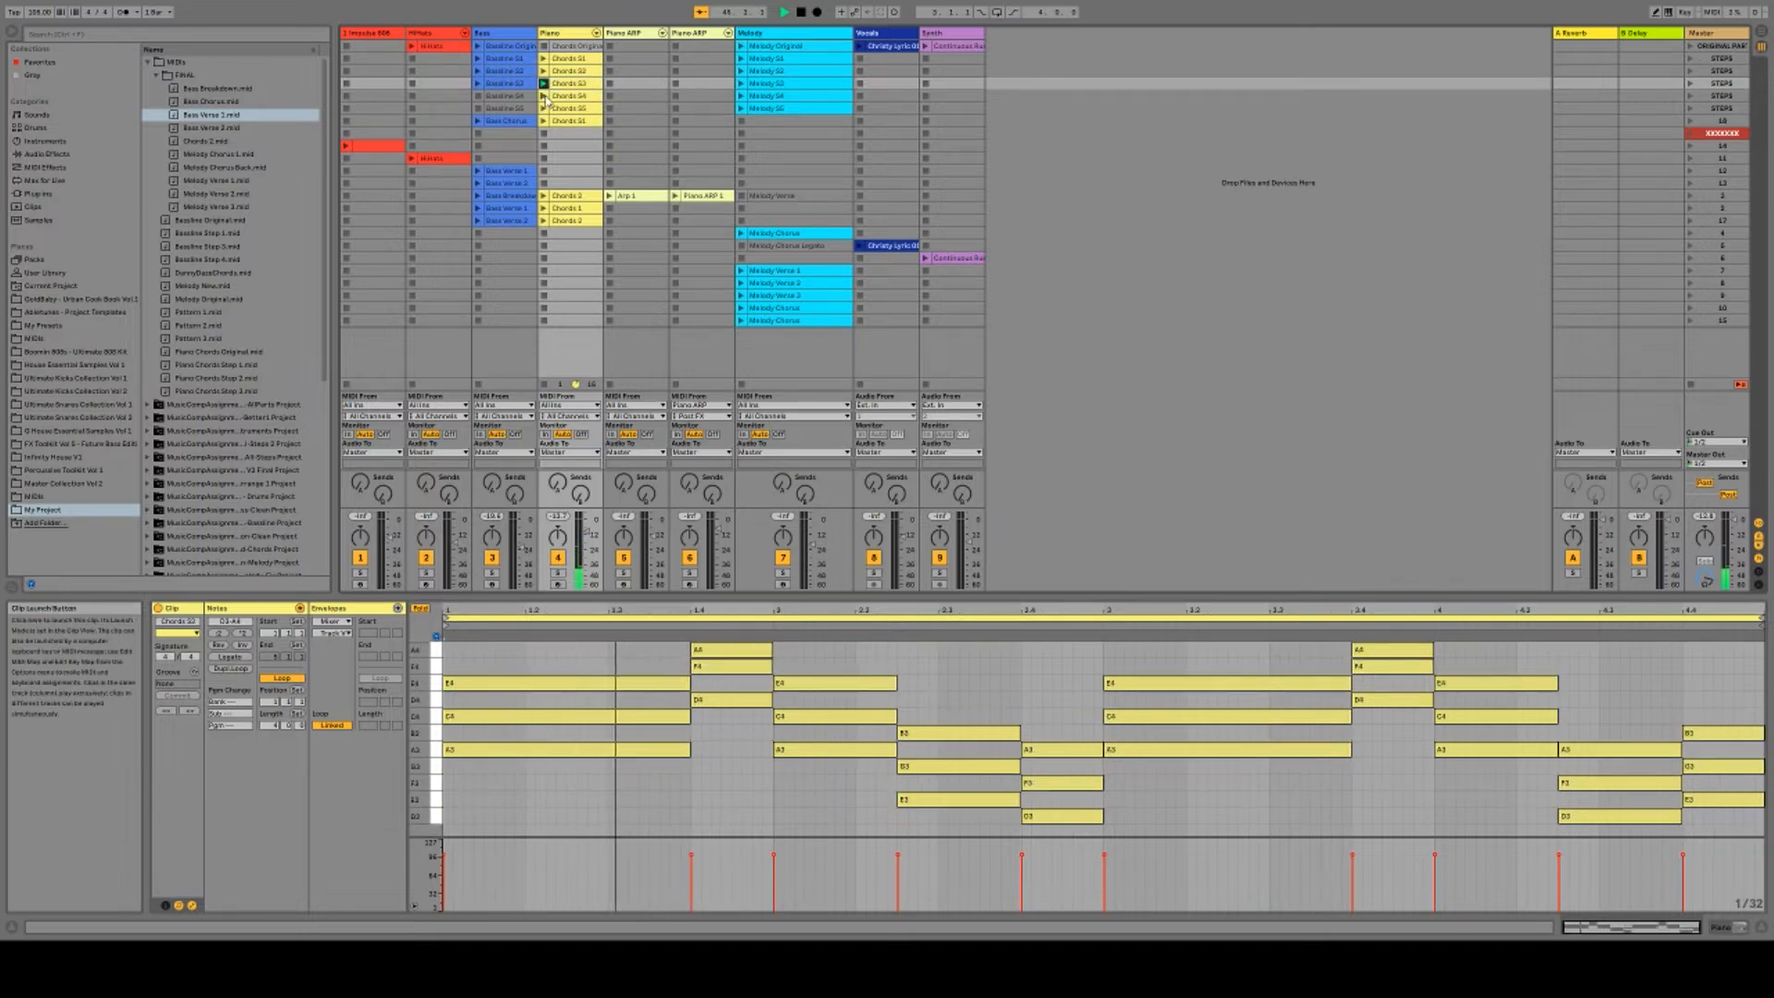
pyautogui.click(545, 96)
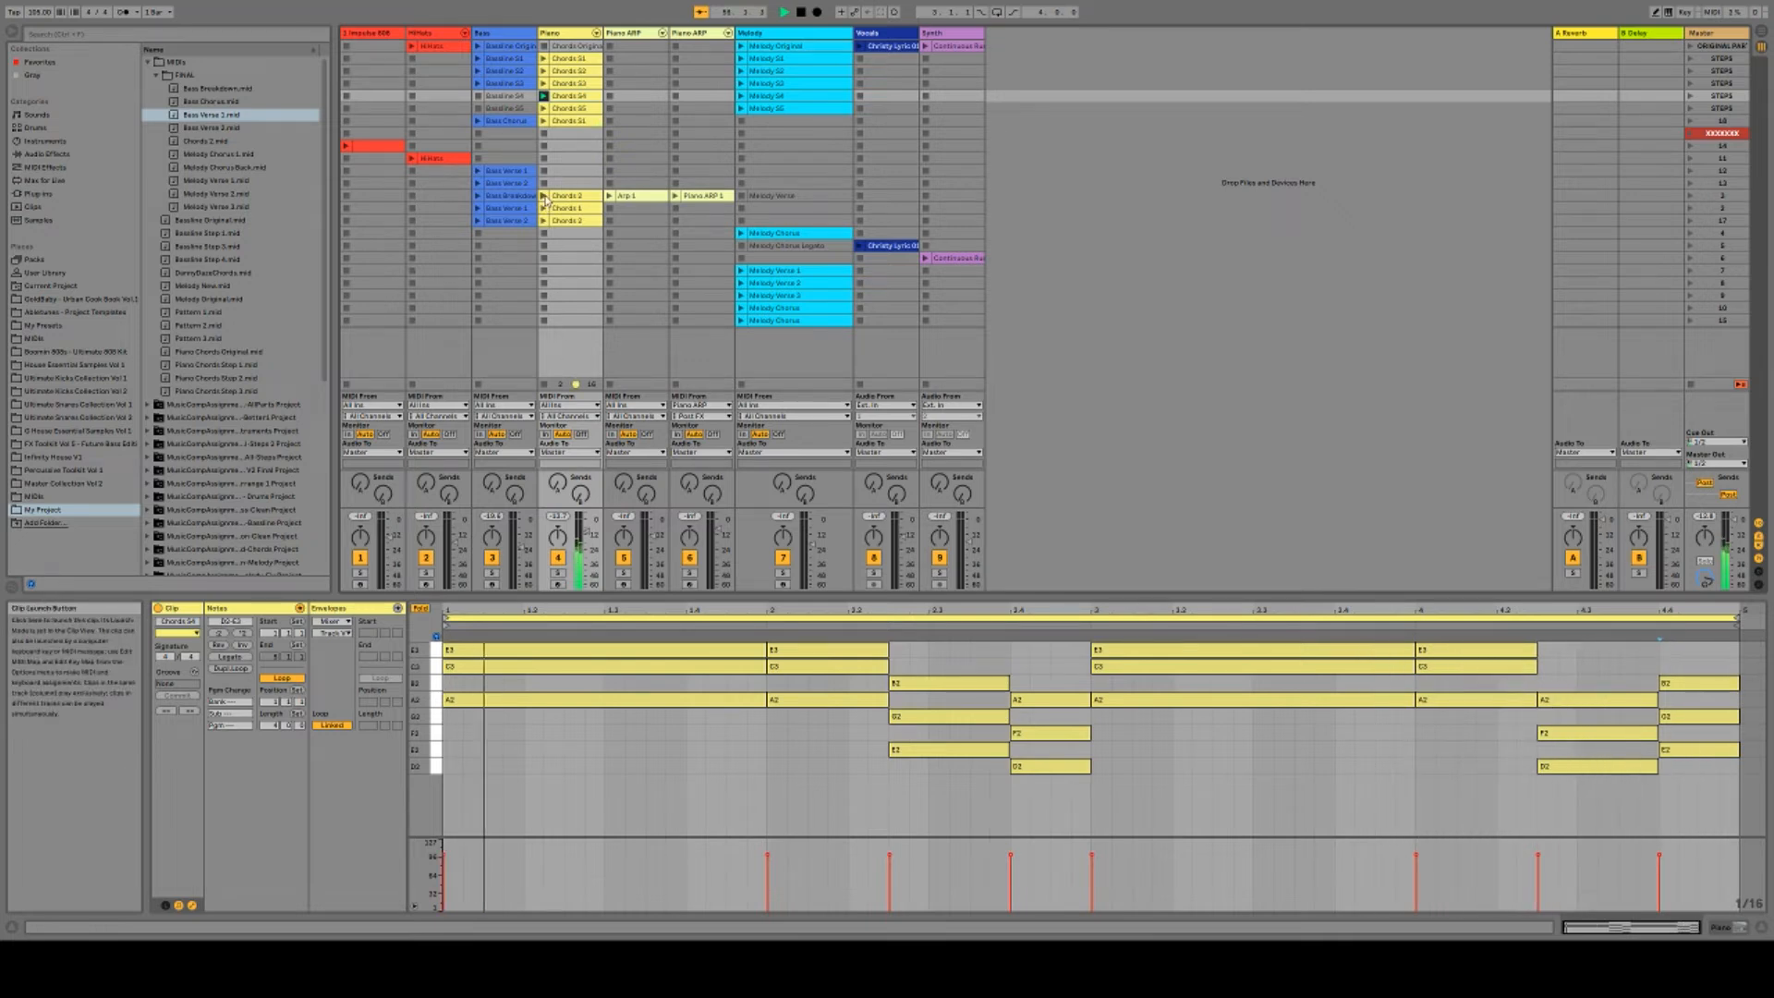
pyautogui.click(544, 208)
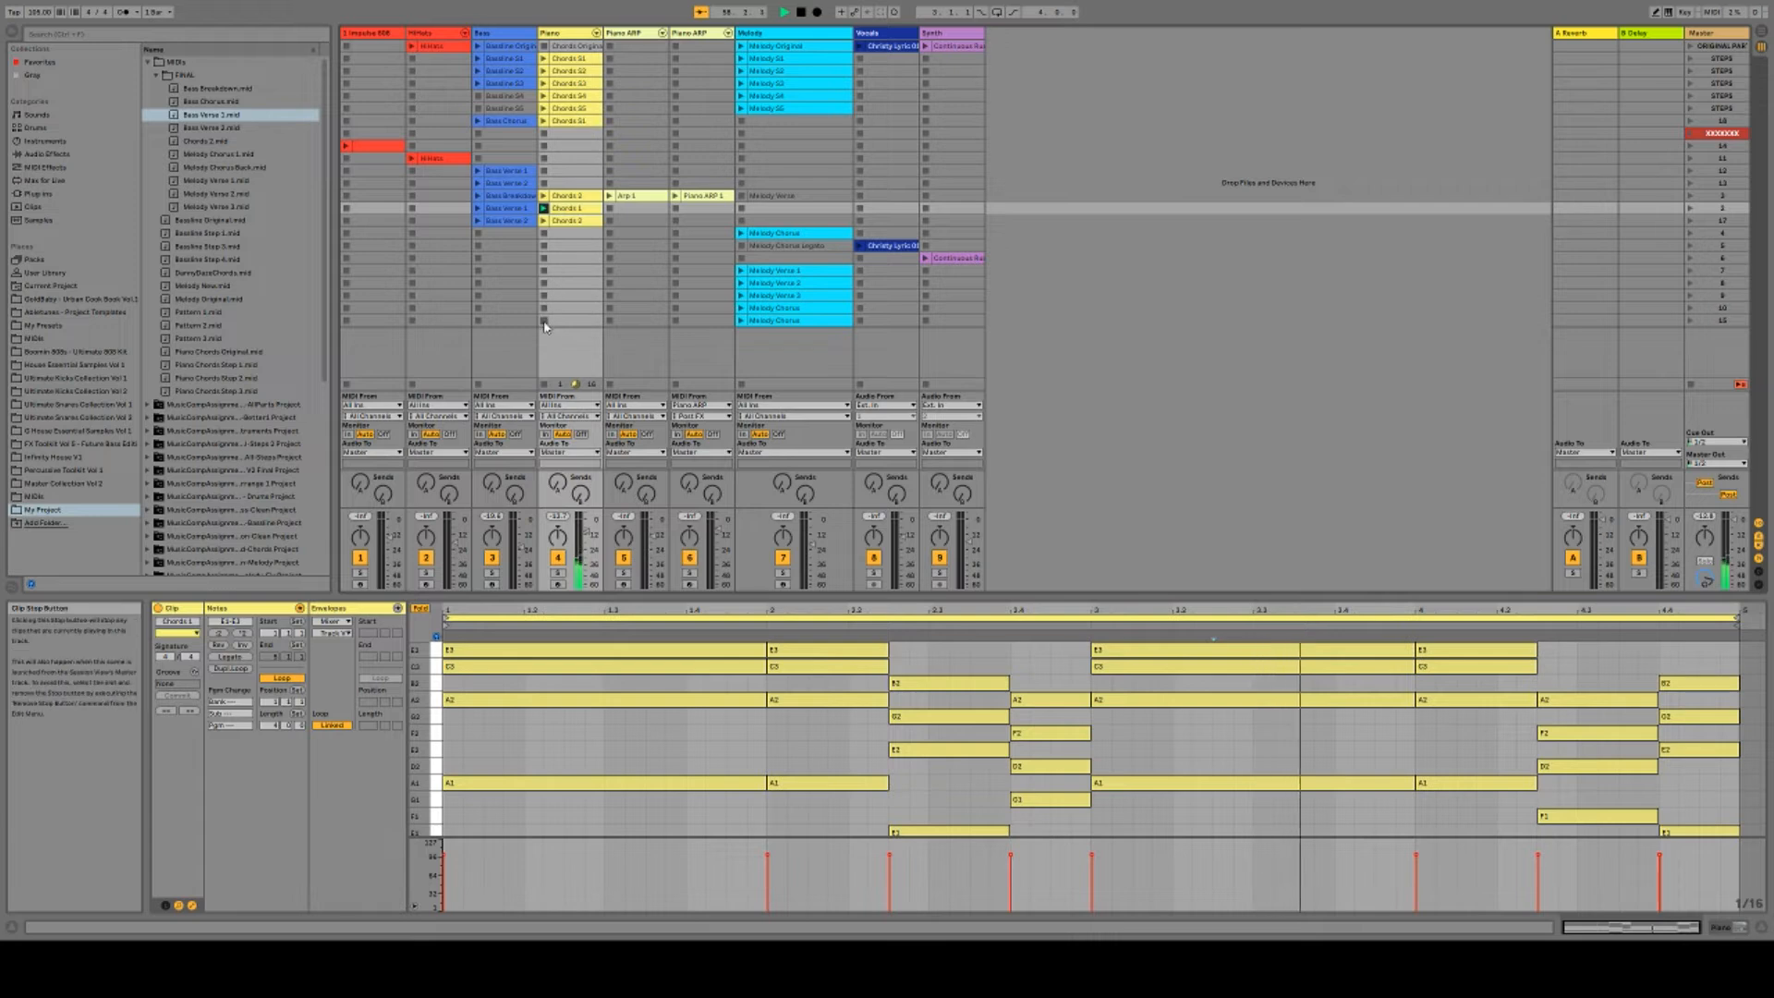
pyautogui.click(545, 386)
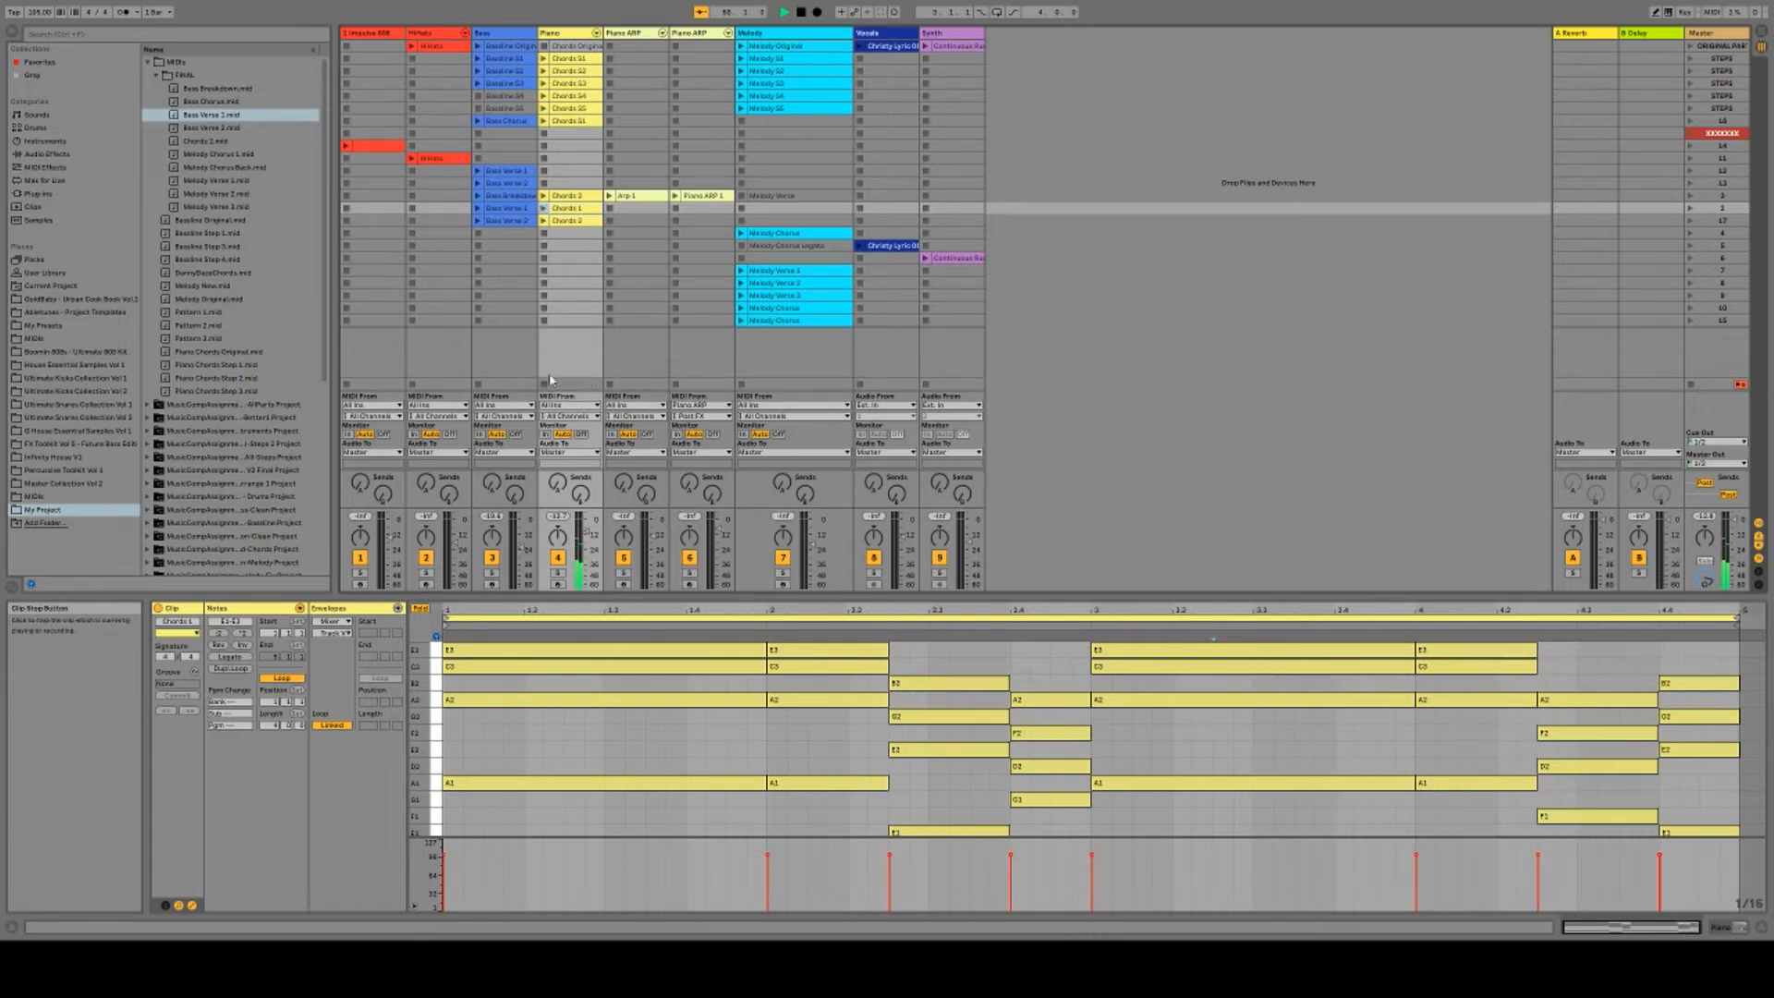
pyautogui.click(544, 223)
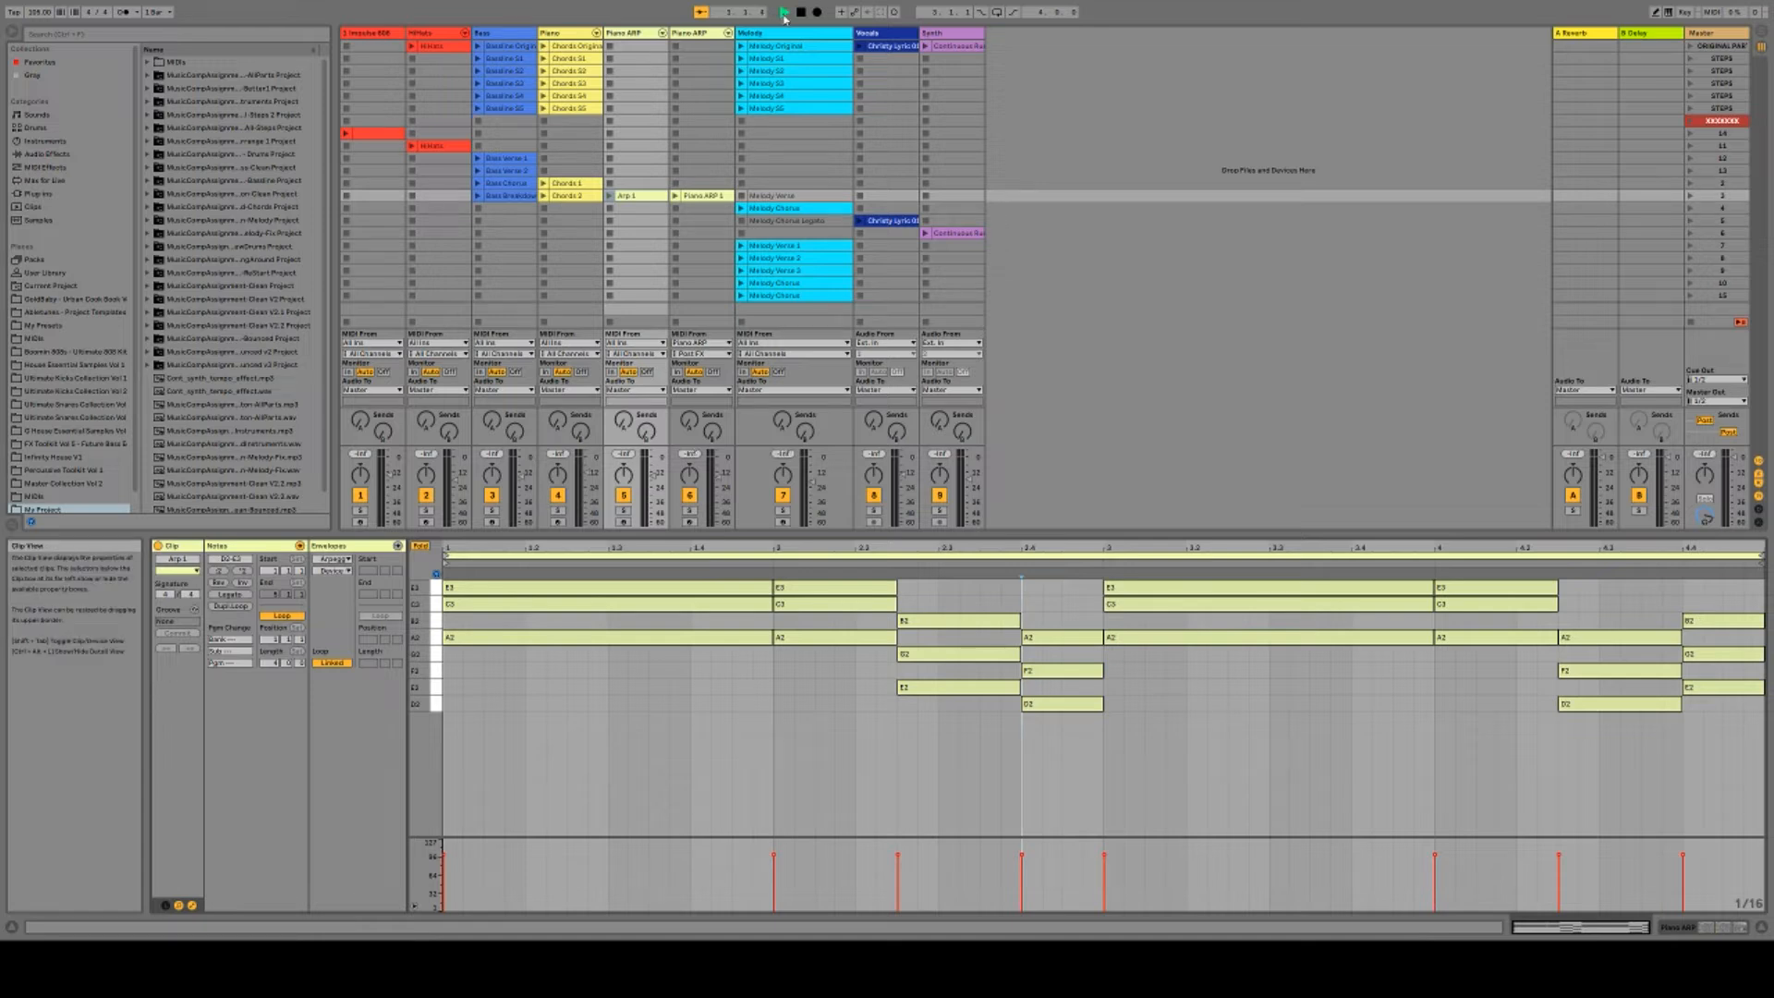
# Play the Arp 1 clip, turn on both Arpeggiator devices on its track, and stop the Piano ARP 1 clip.
pyautogui.click(610, 196)
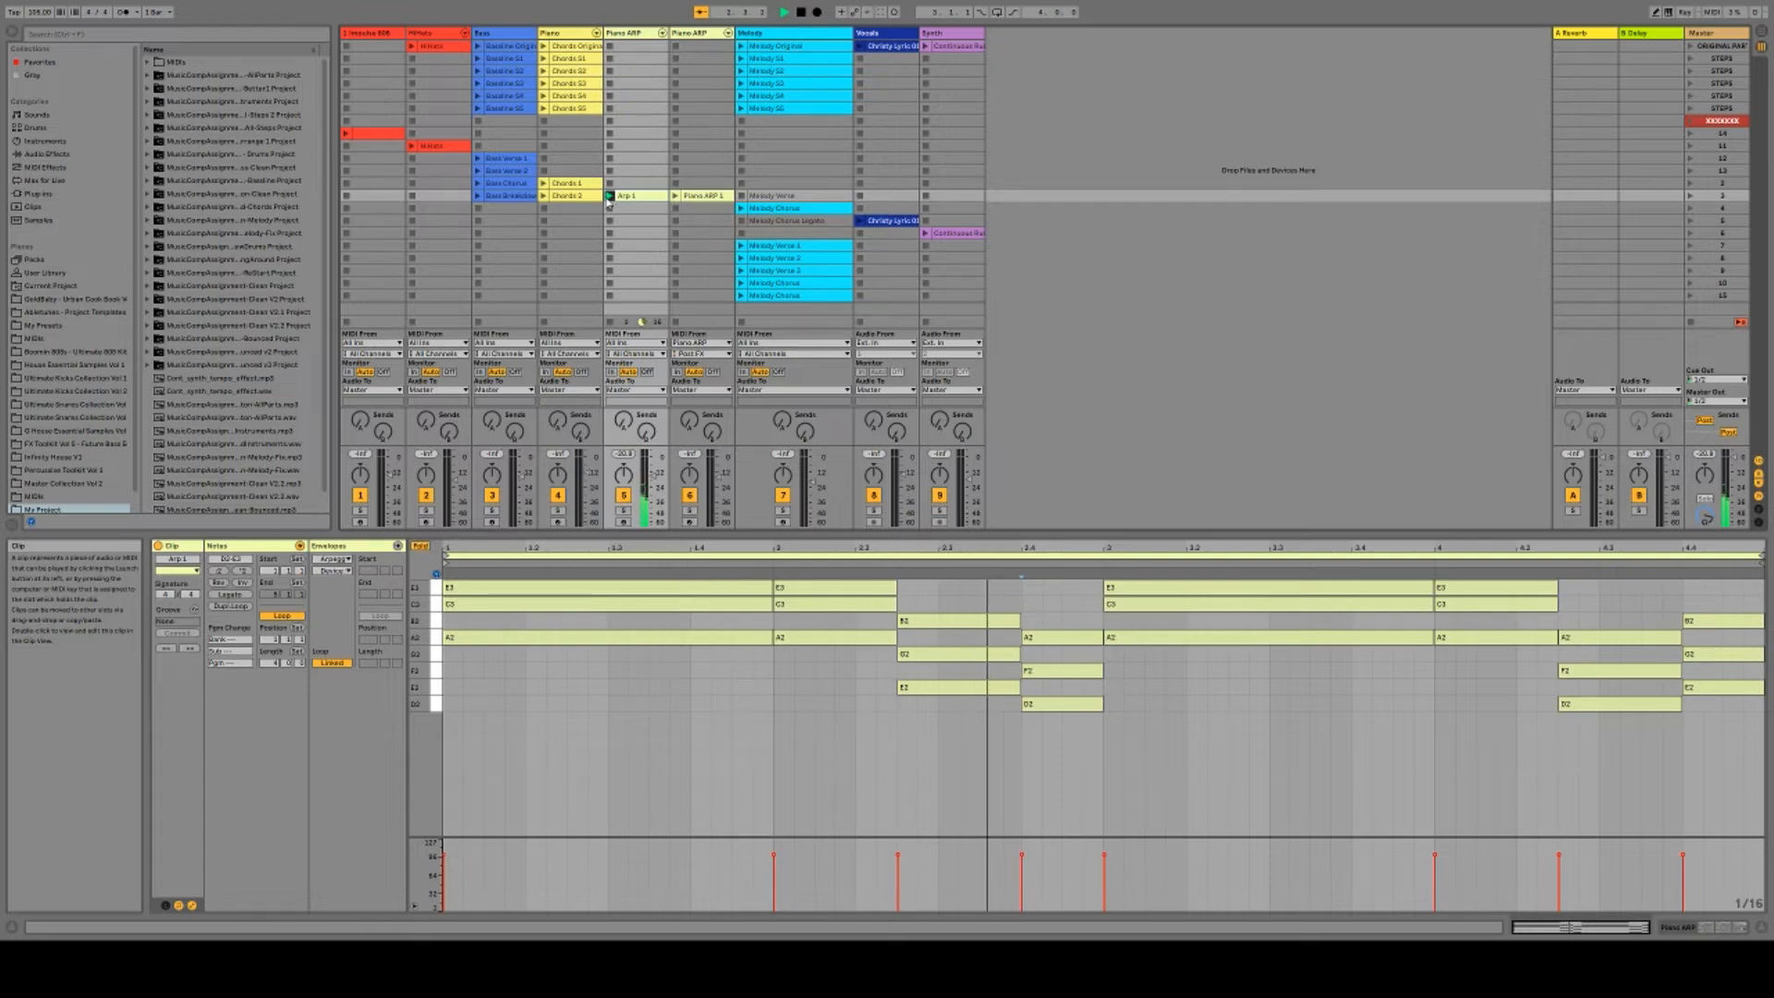
pyautogui.doubleClick(634, 34)
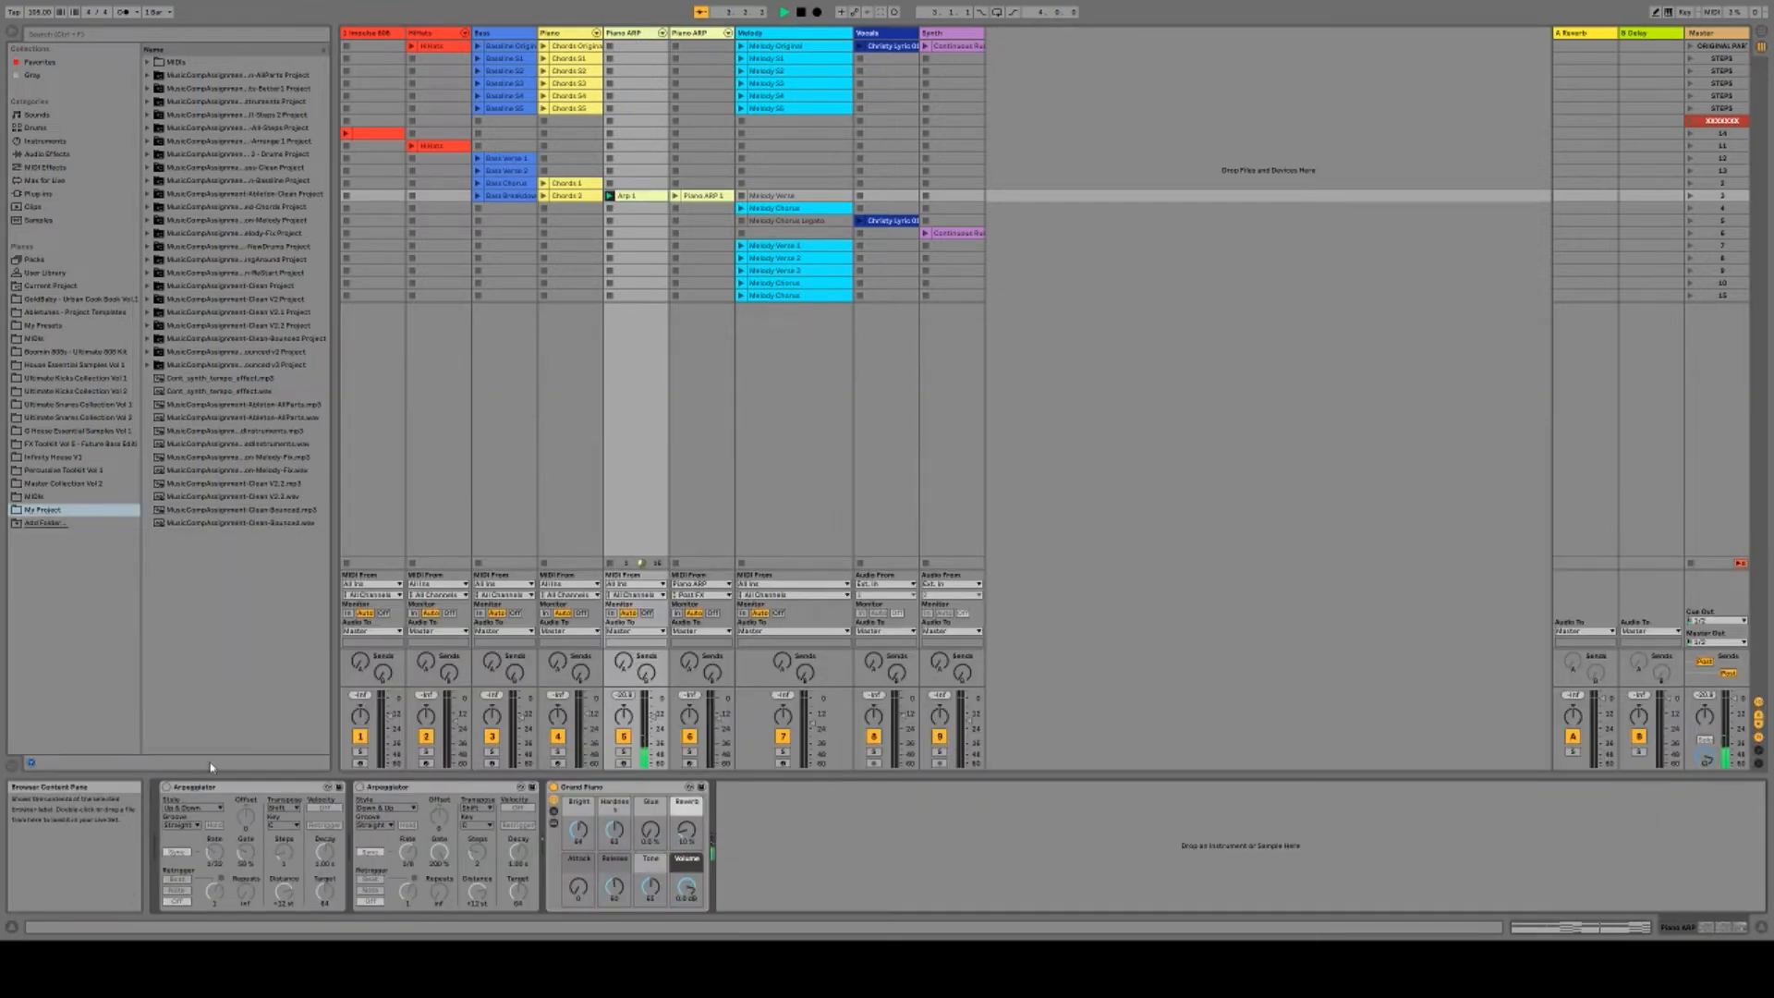
pyautogui.click(167, 789)
pyautogui.click(361, 788)
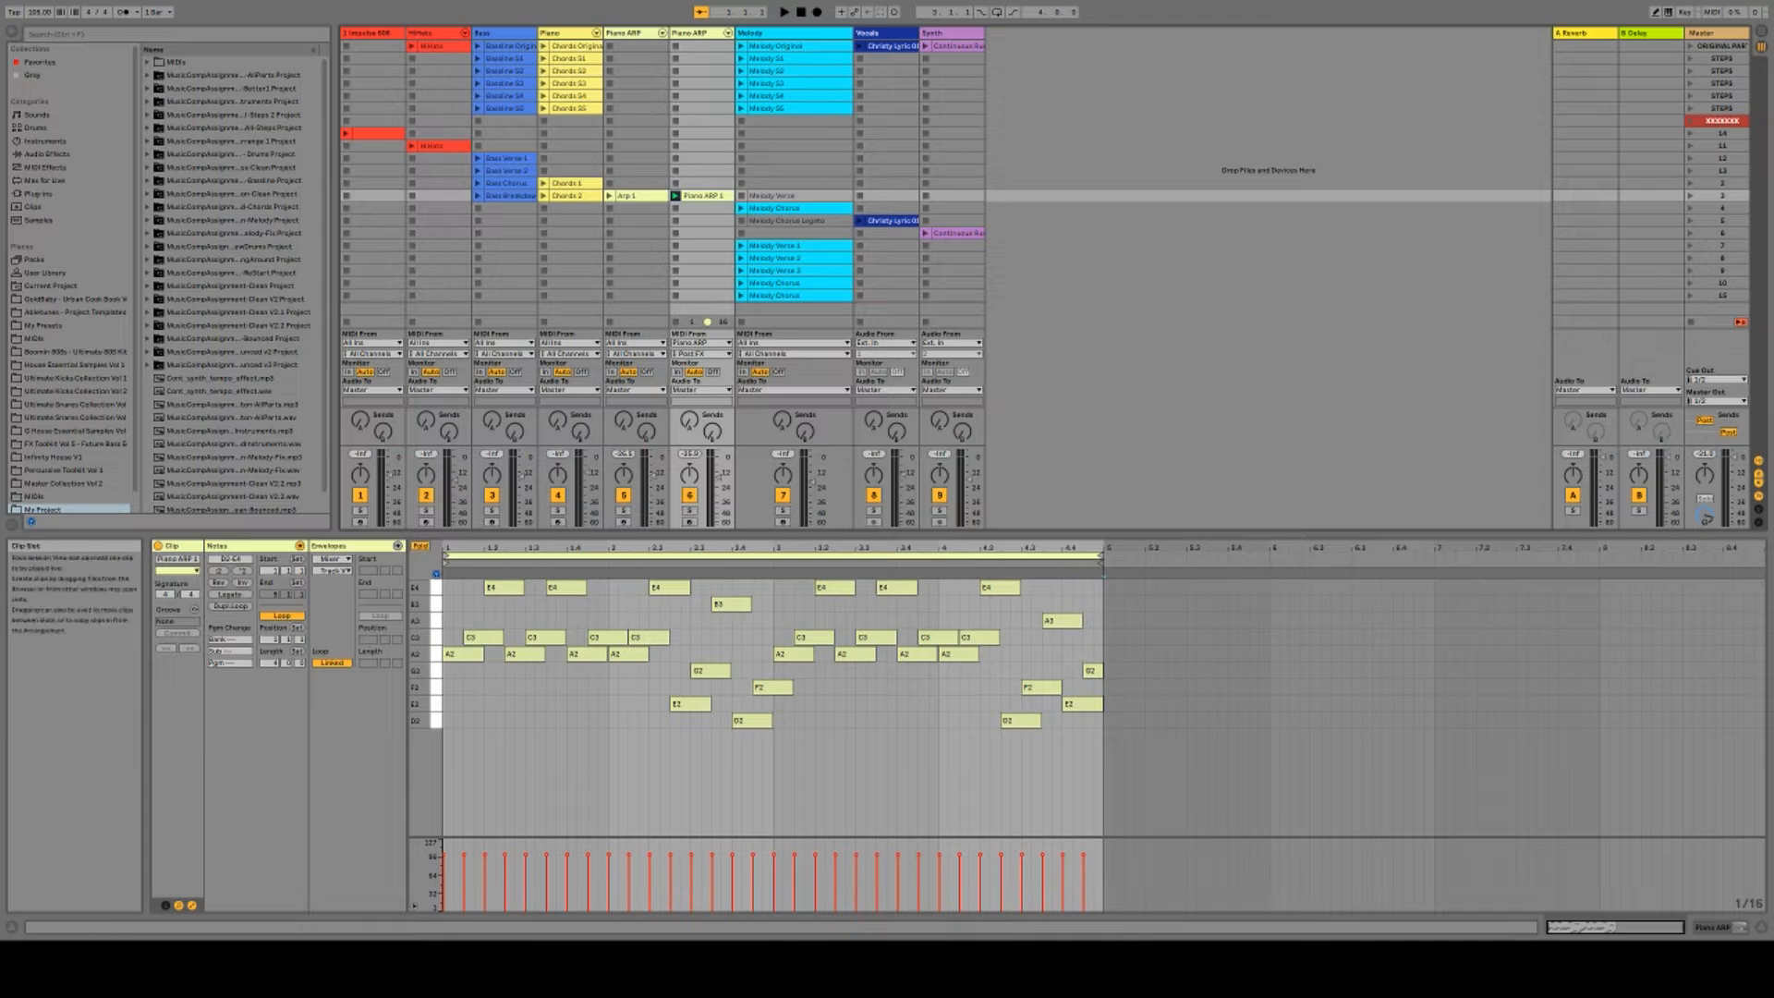
pyautogui.click(675, 322)
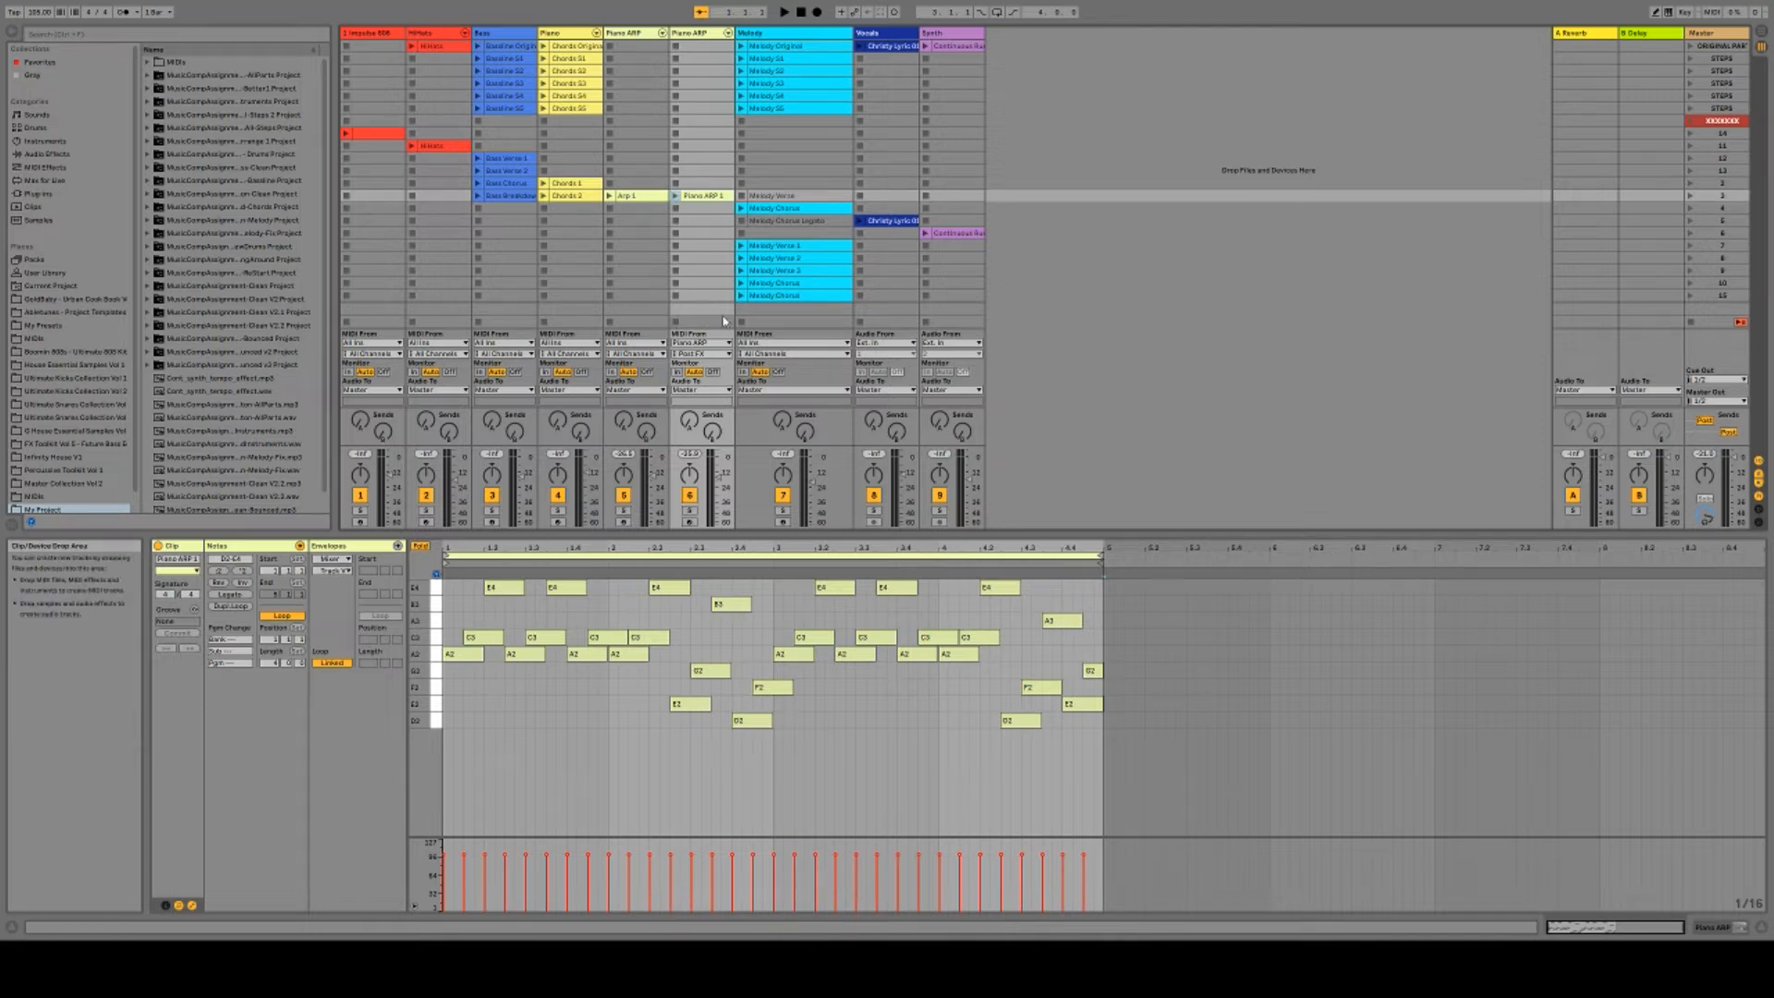
# Play the Melody Verse 3, Melody Verse 2 and Melody Verse 1 clips one after another.
pyautogui.click(742, 270)
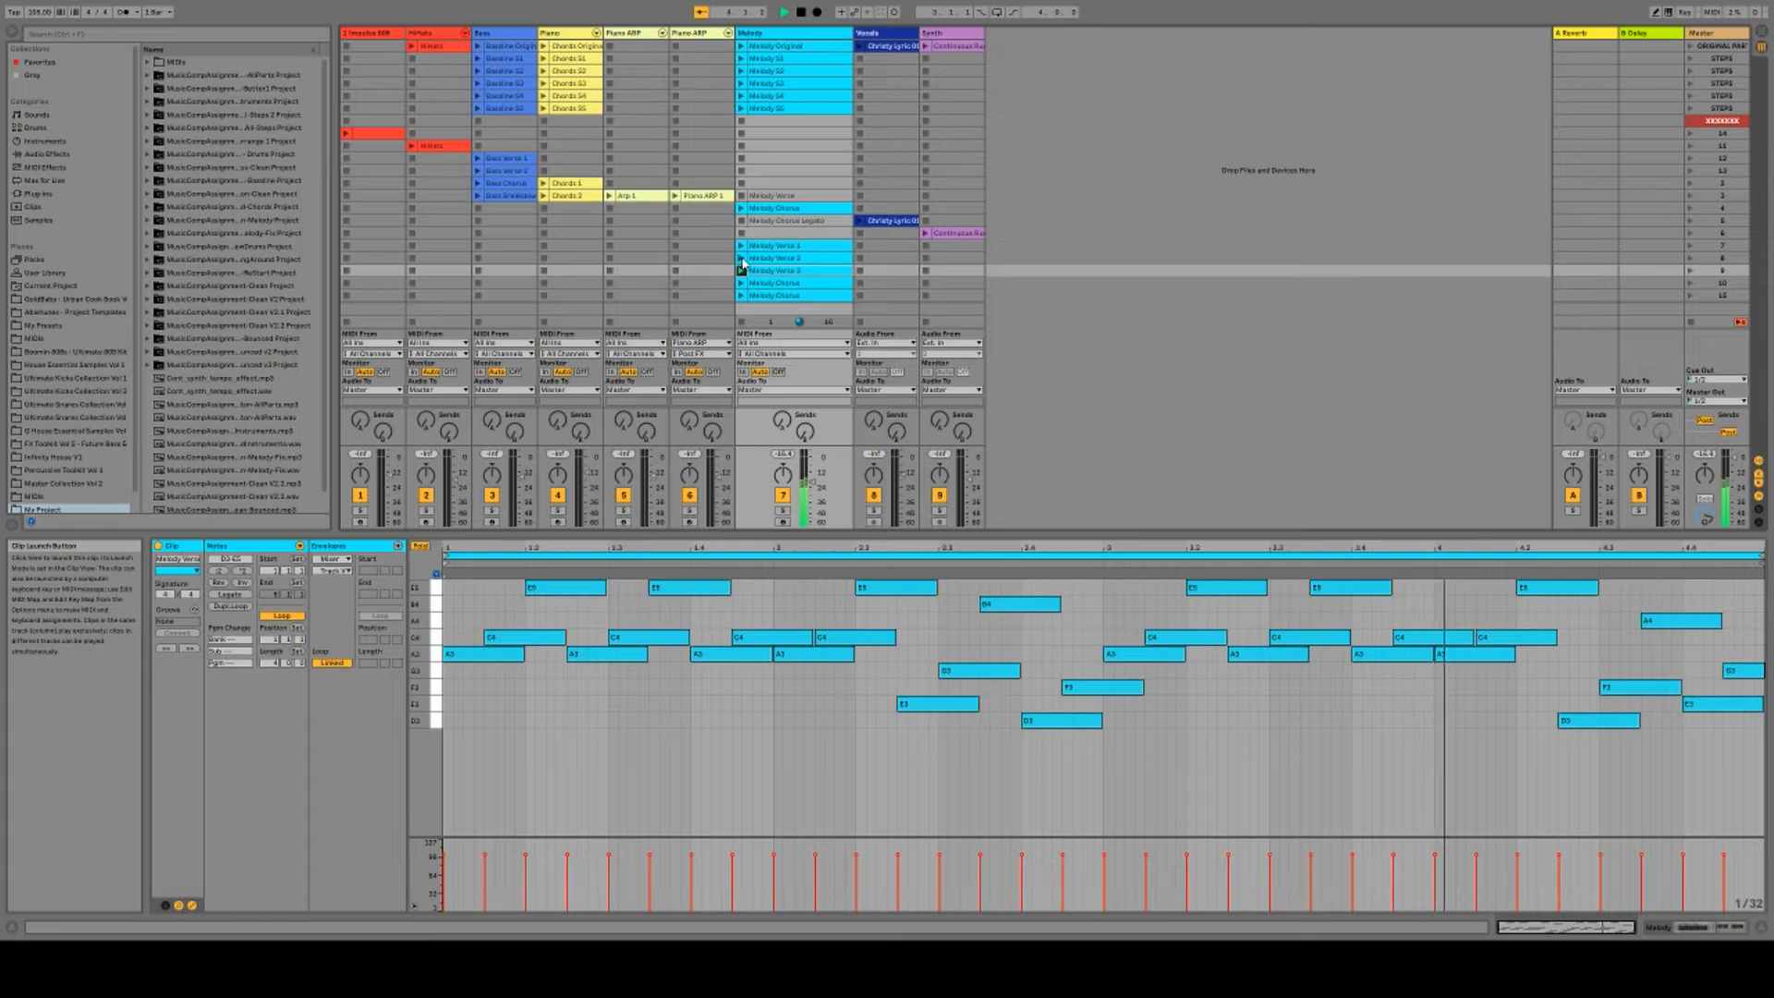
pyautogui.click(742, 259)
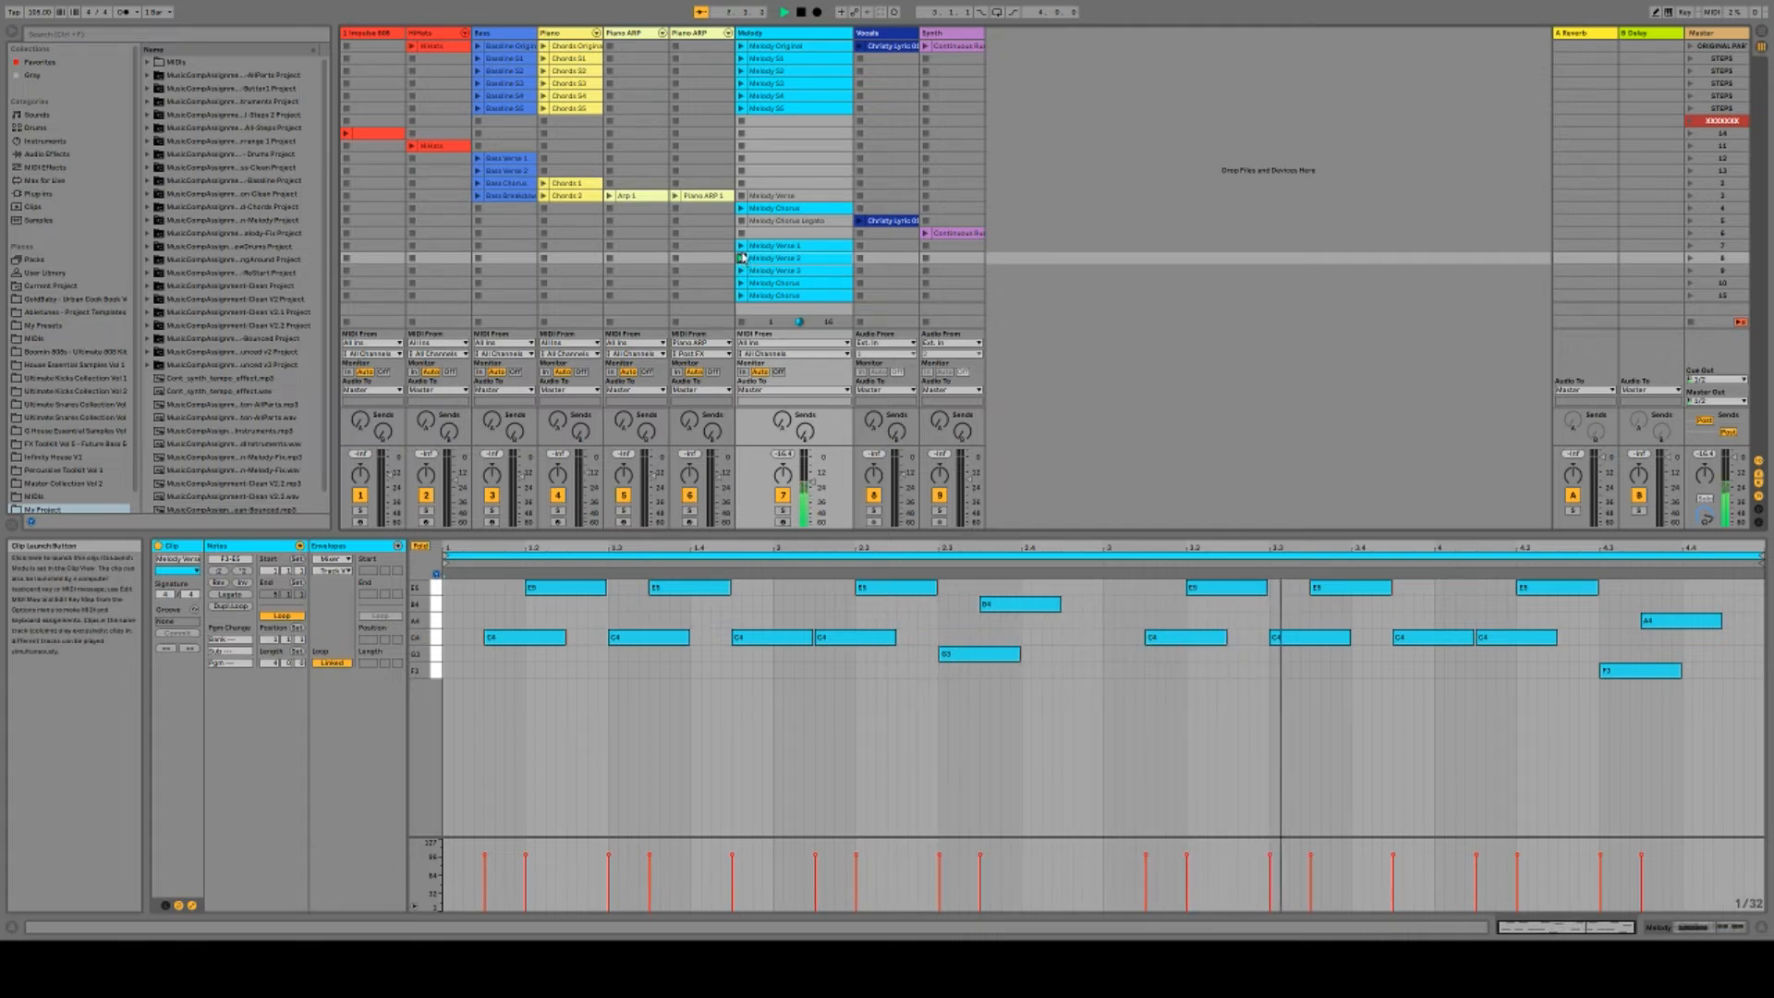
pyautogui.click(741, 246)
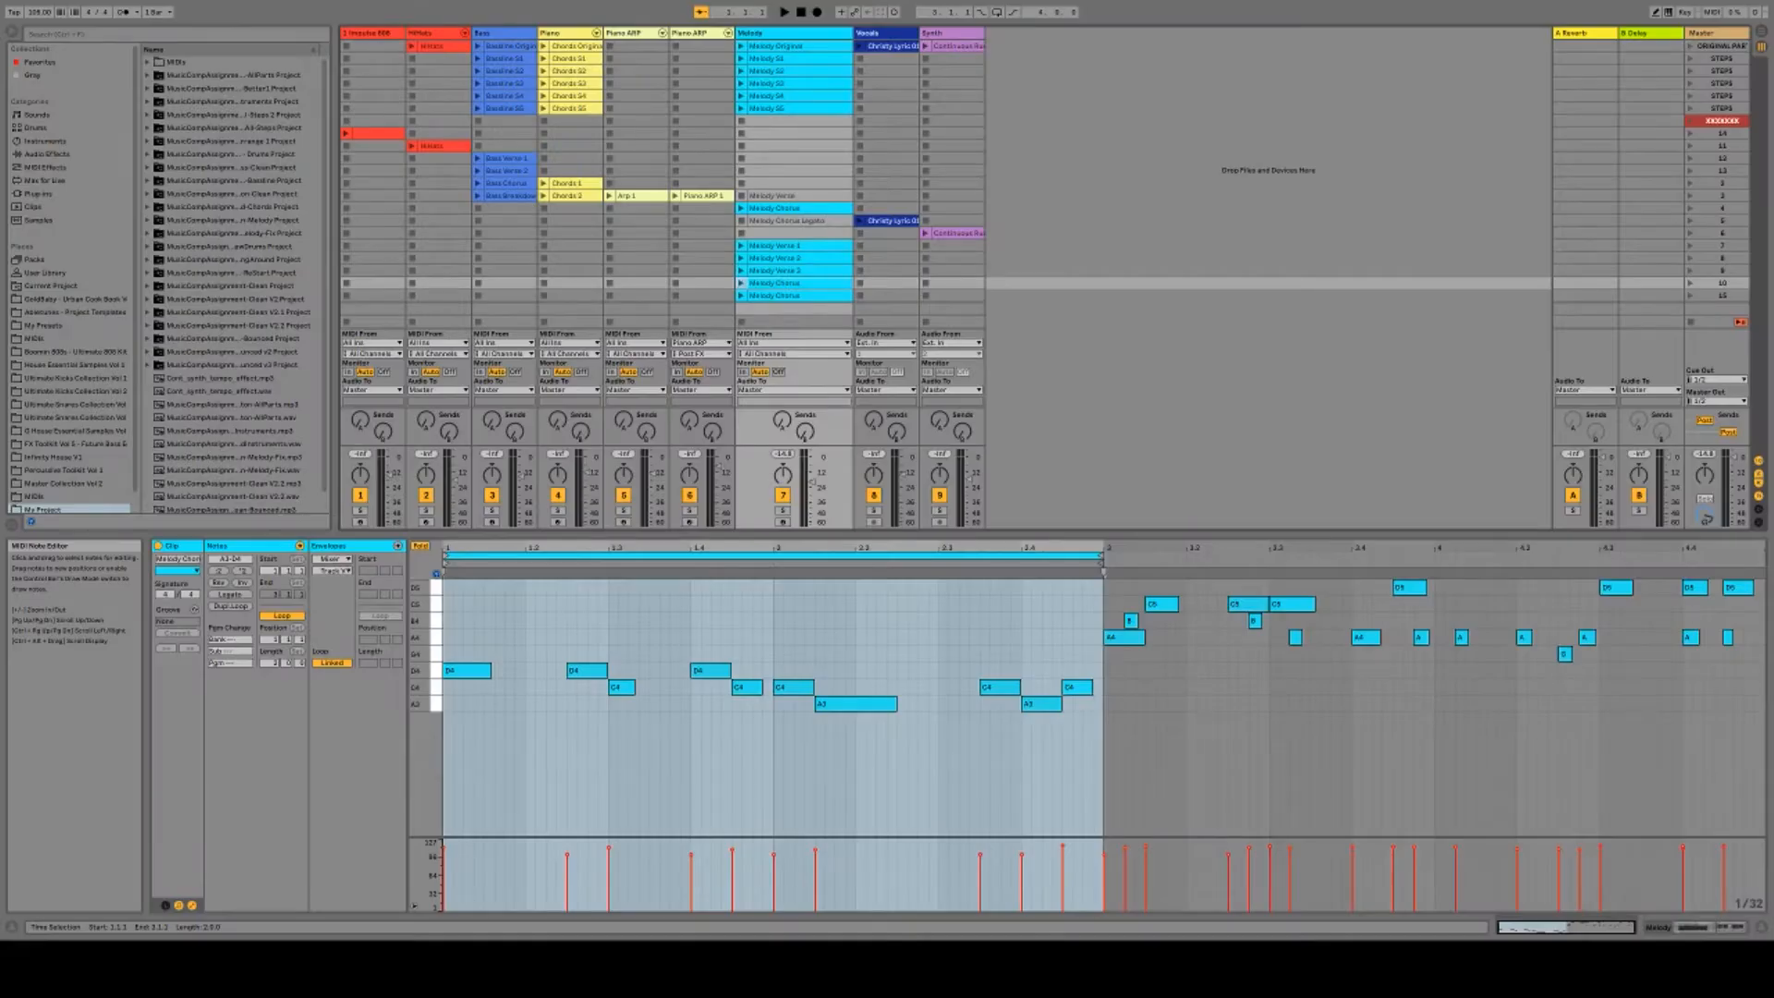
# Play the Melody Original, Melody S1, Melody S2 and Melody S3 clips, and stop the Melody track.
pyautogui.click(742, 46)
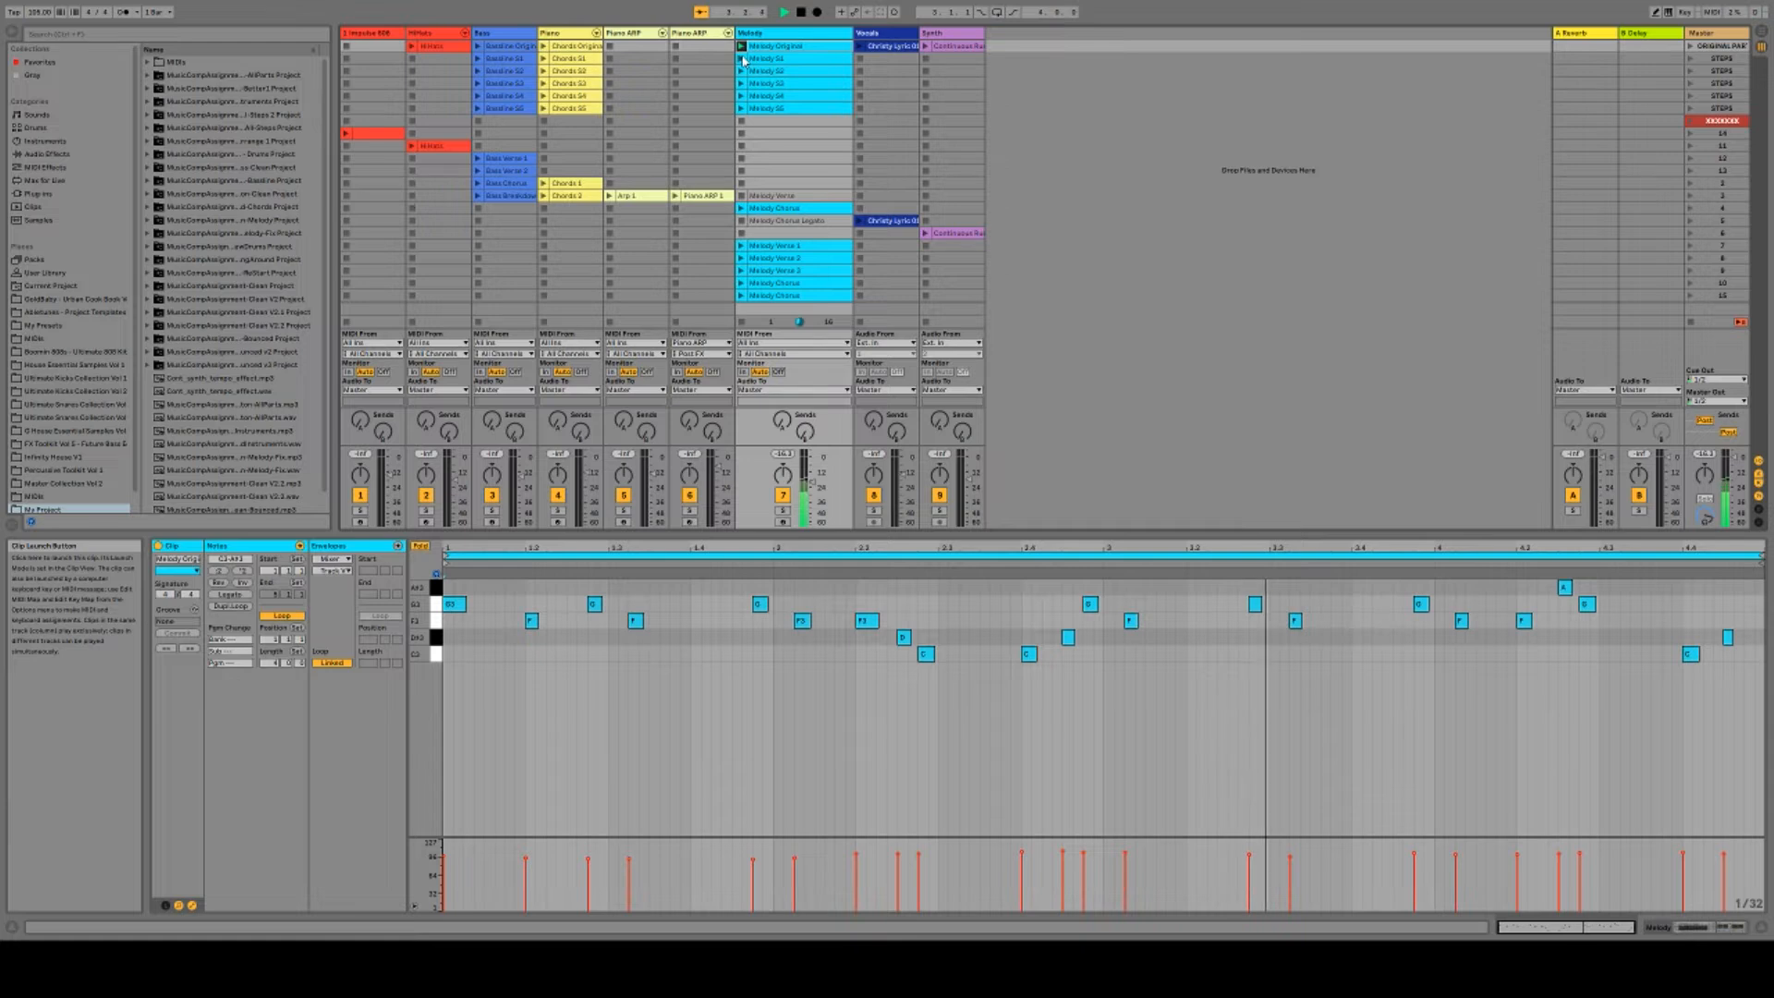
pyautogui.click(743, 59)
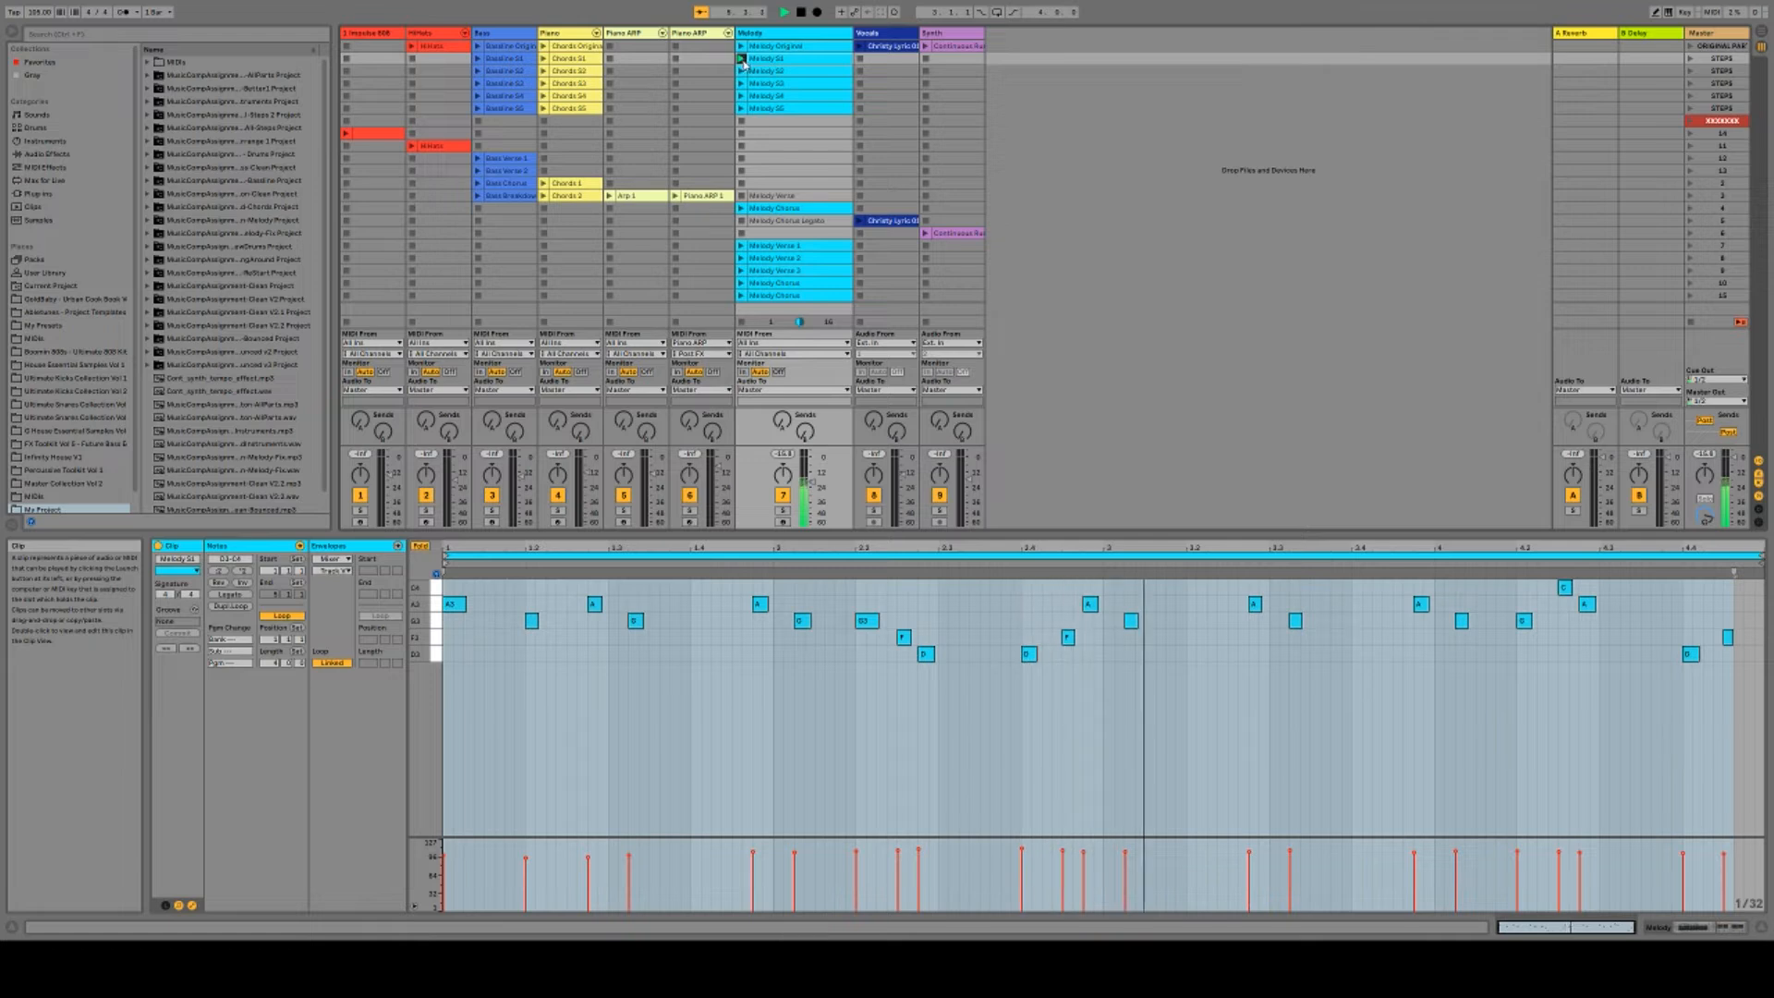
pyautogui.click(747, 72)
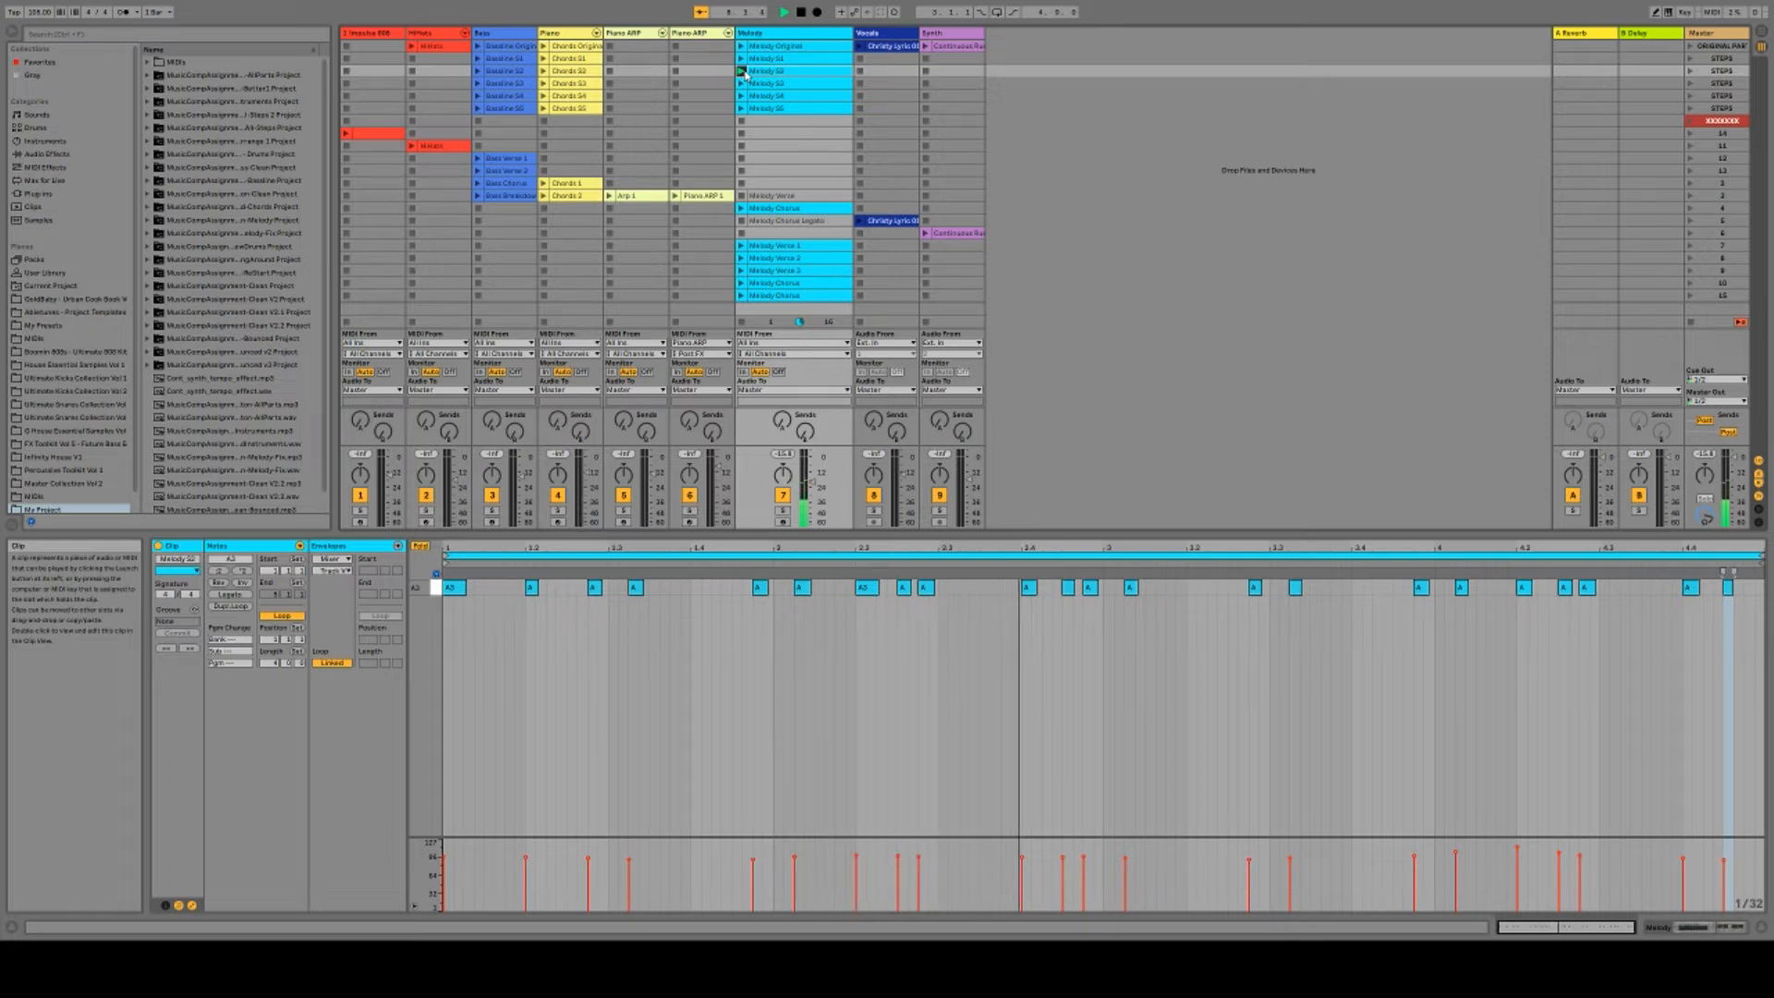
pyautogui.click(743, 85)
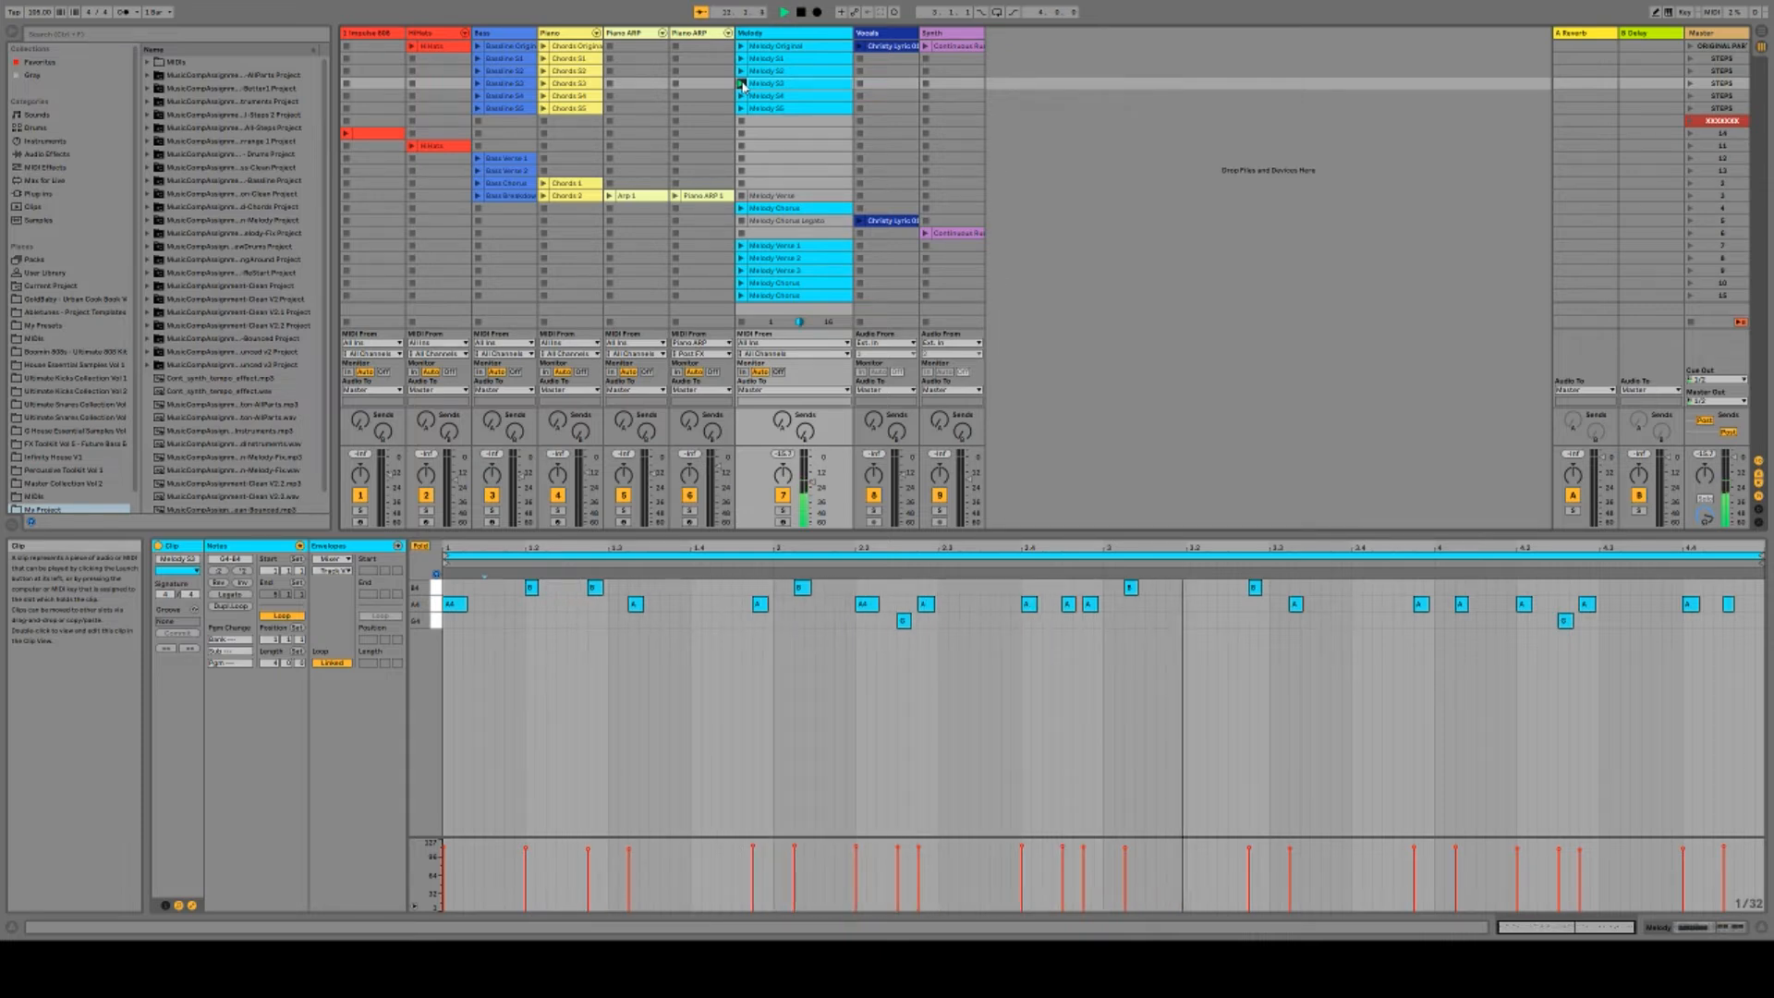
pyautogui.click(741, 124)
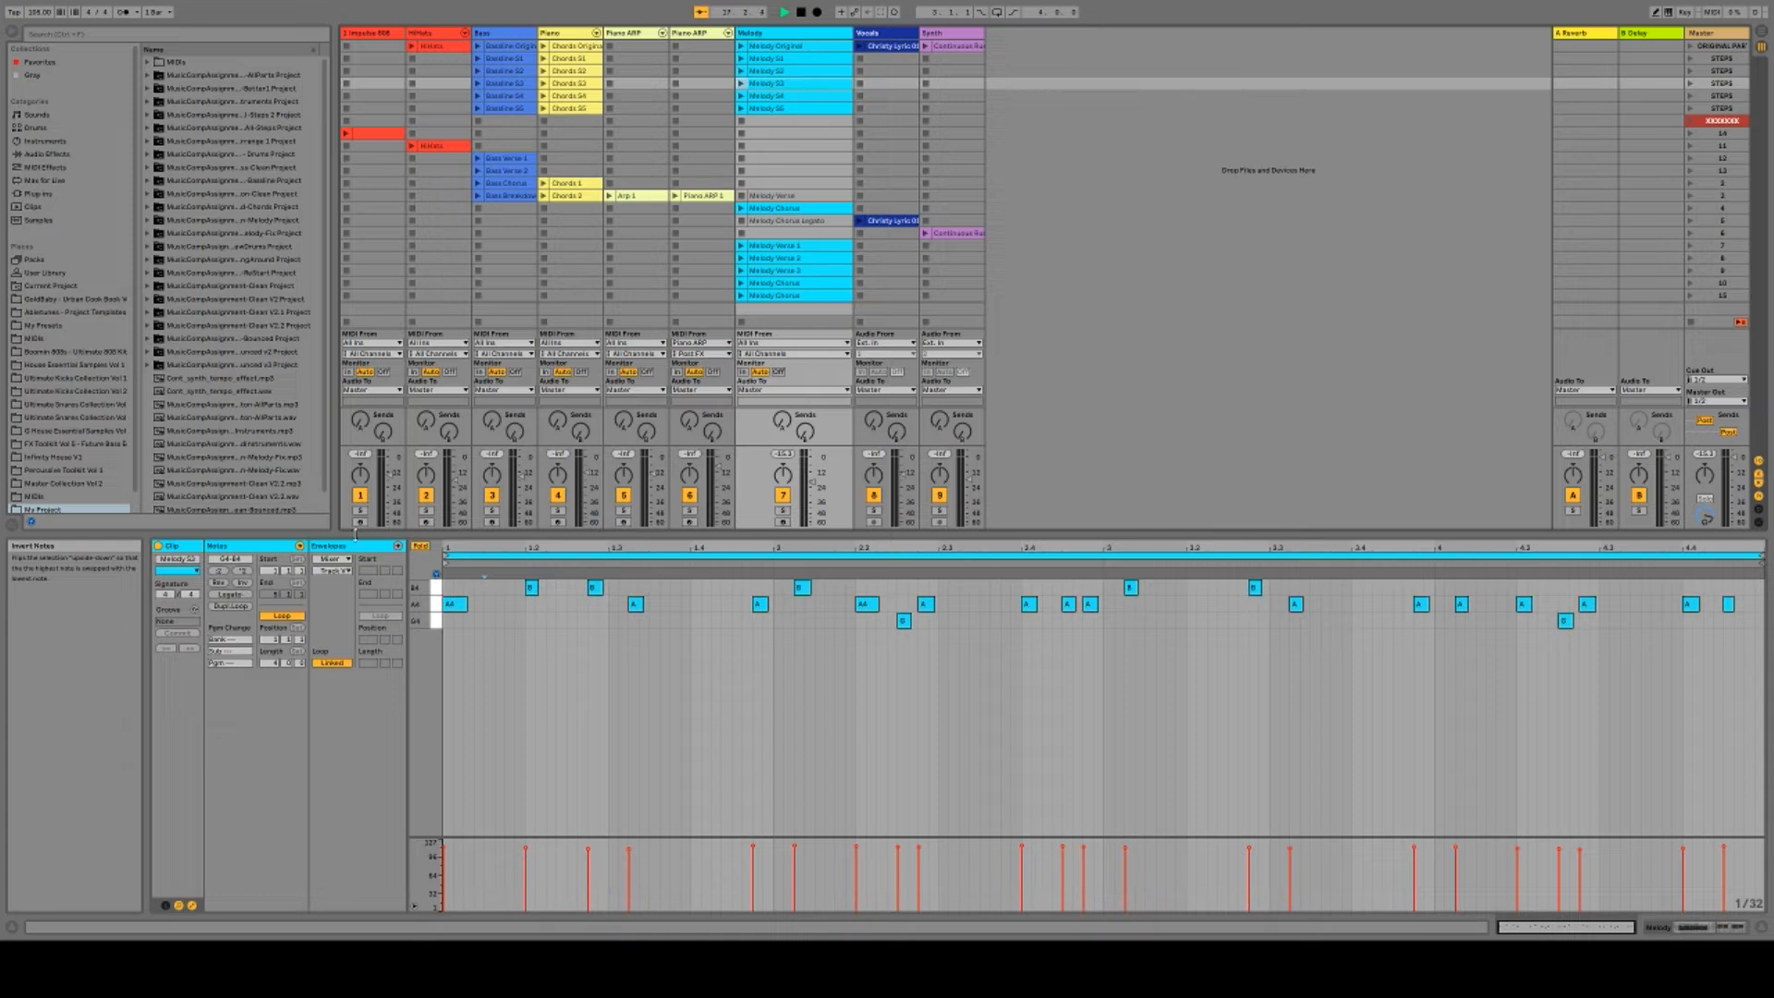
# Examine the first of the two lowest Melody Chorus clips and play both of them.
pyautogui.click(765, 283)
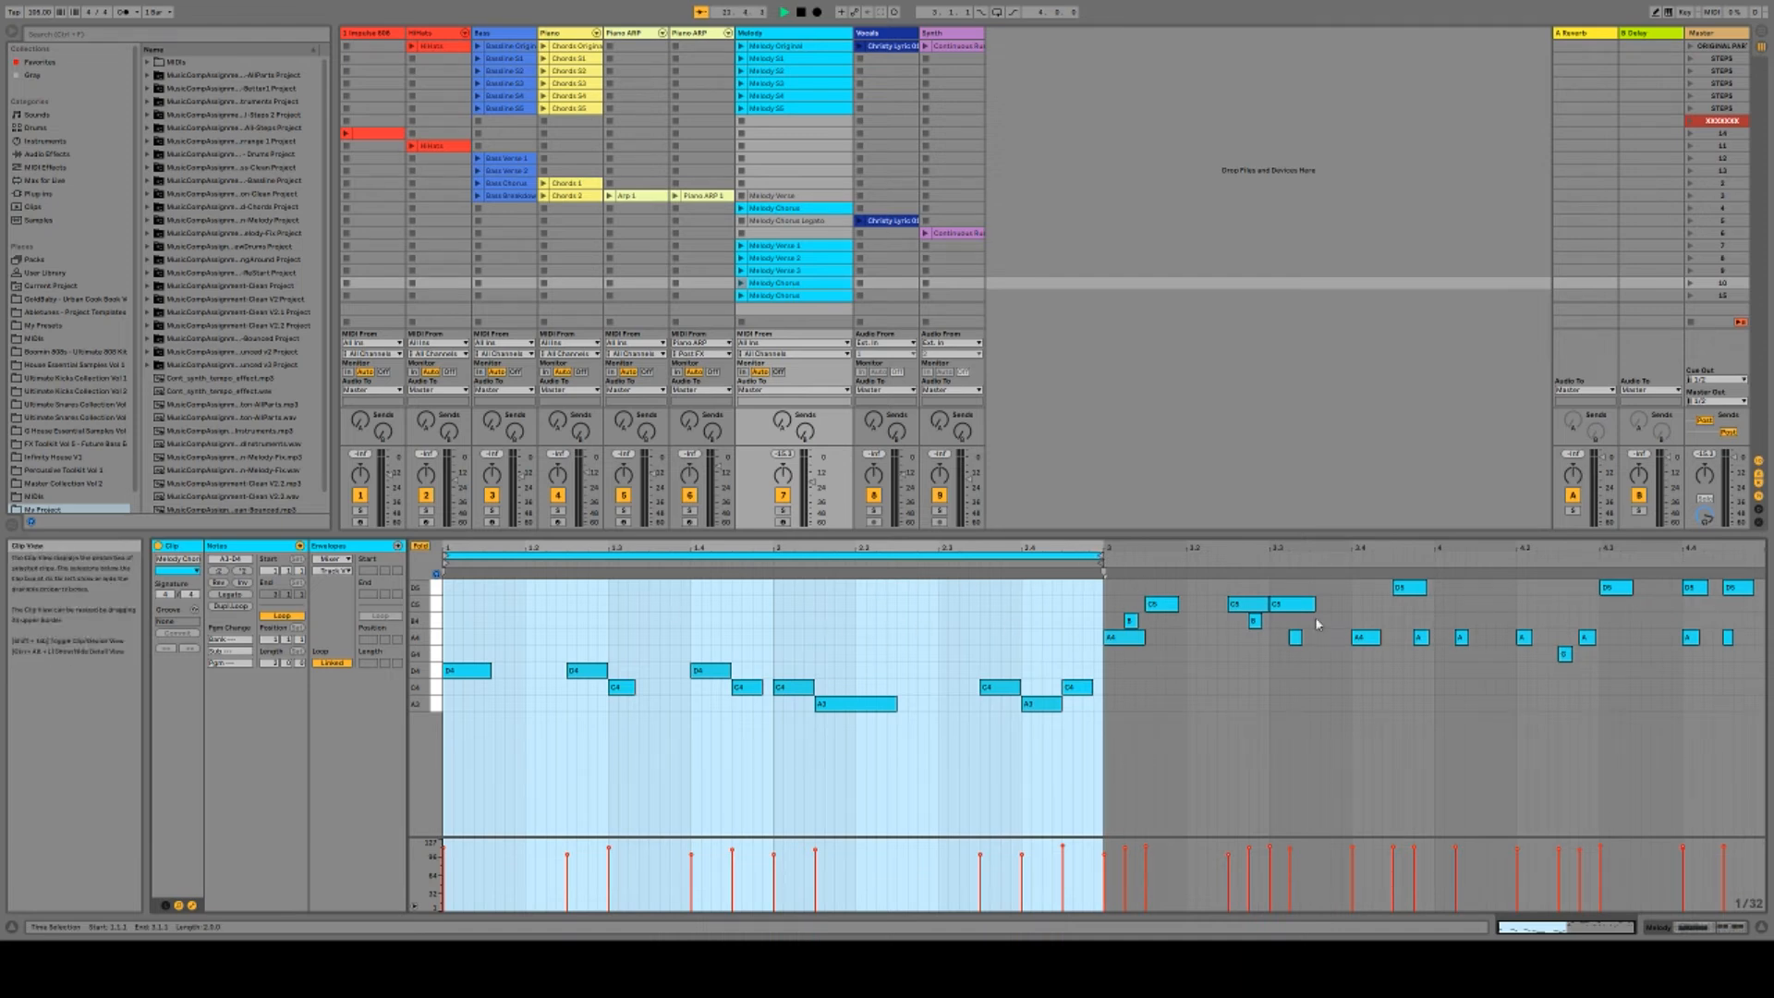
pyautogui.click(744, 287)
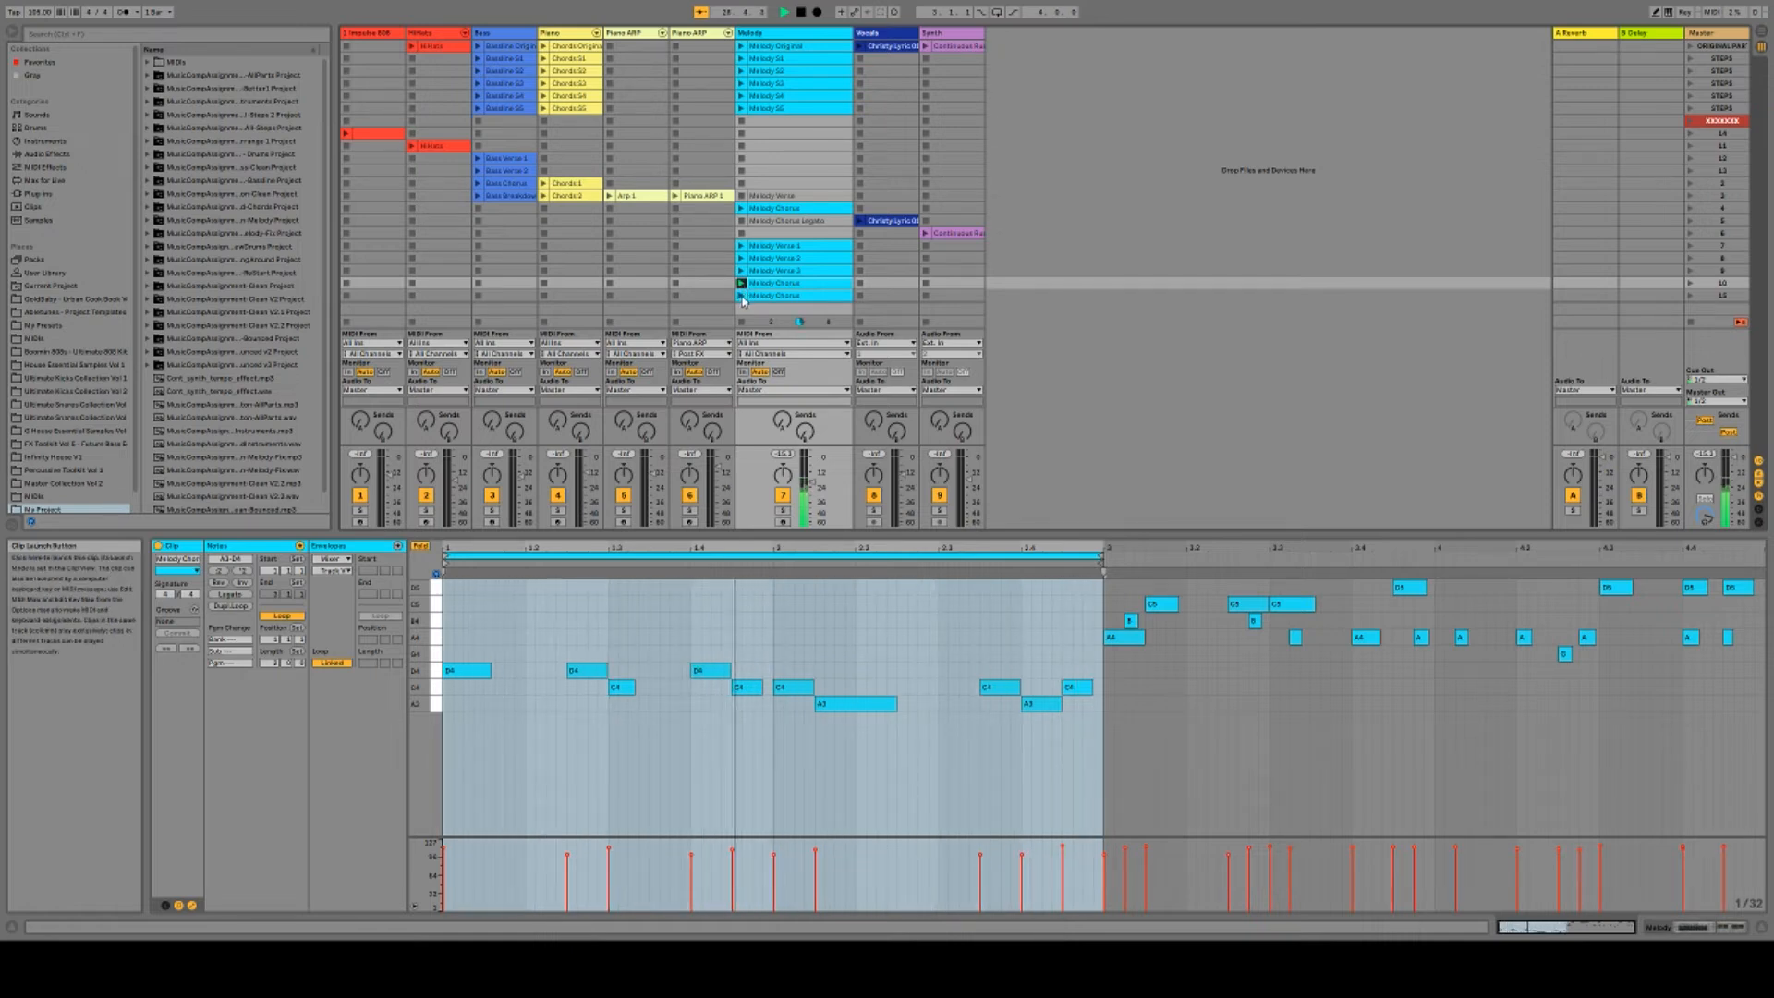
pyautogui.click(742, 296)
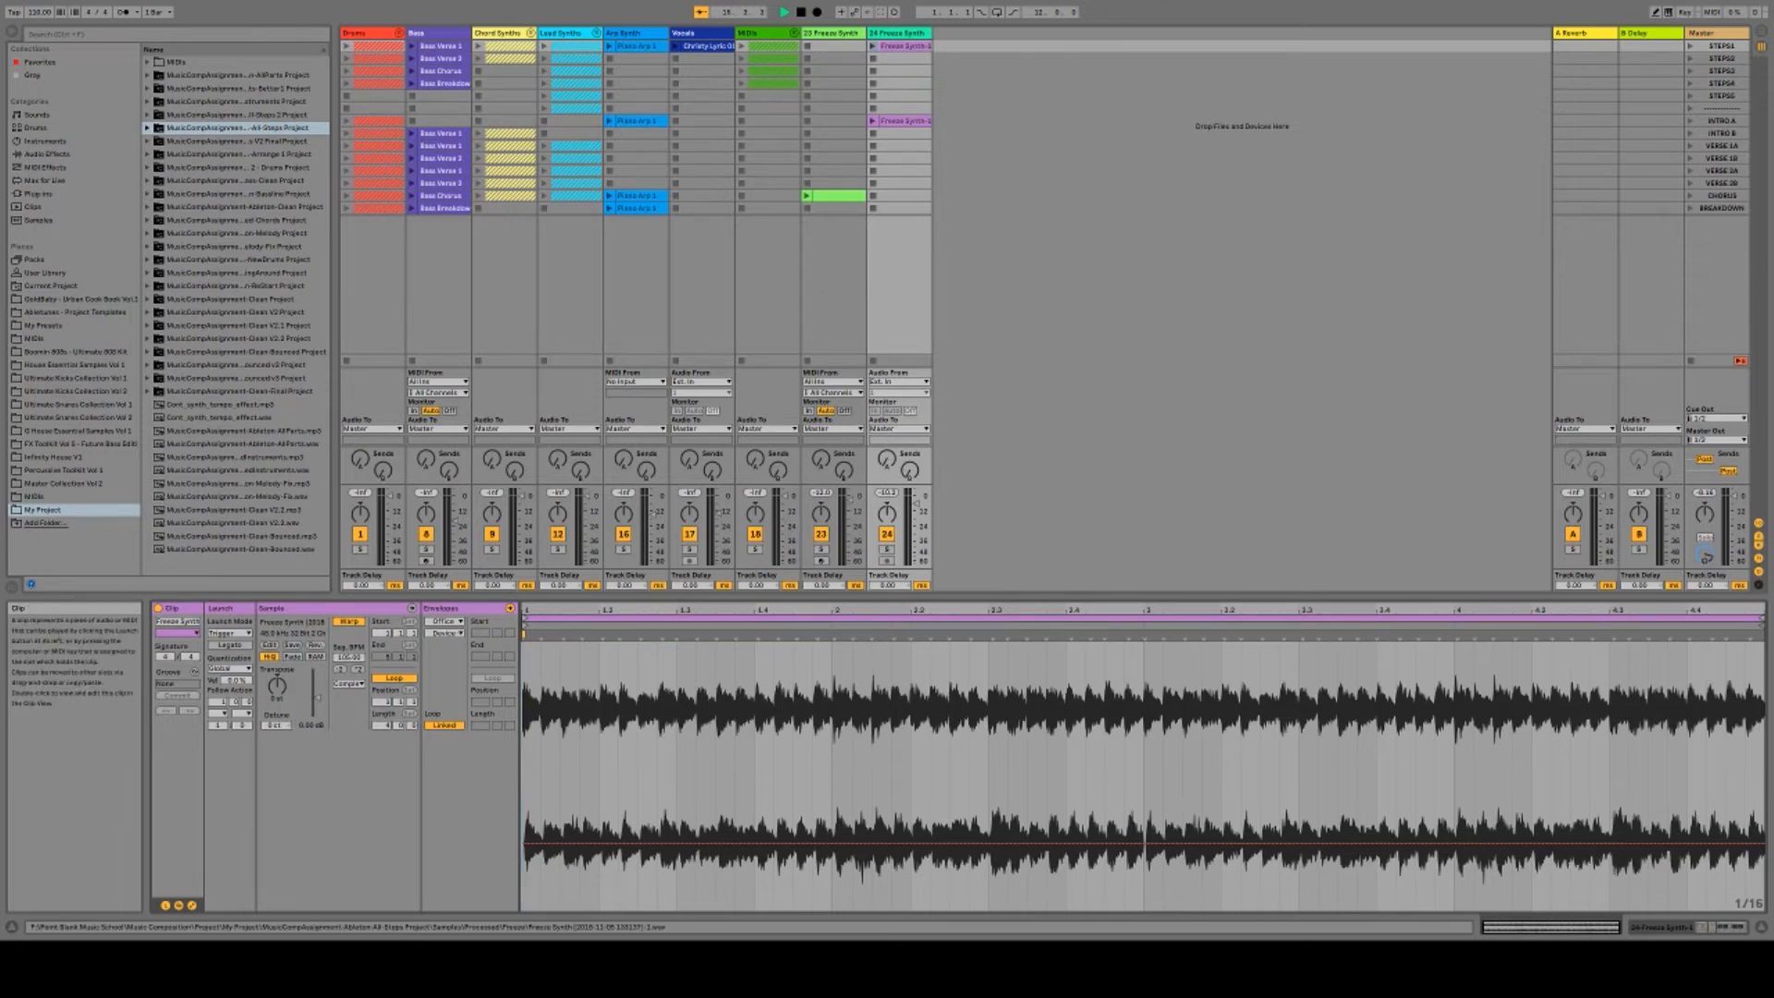
# Play the first Freeze Synth clip on track 24 and turn on the Office reverb in its effect chain.
pyautogui.click(874, 50)
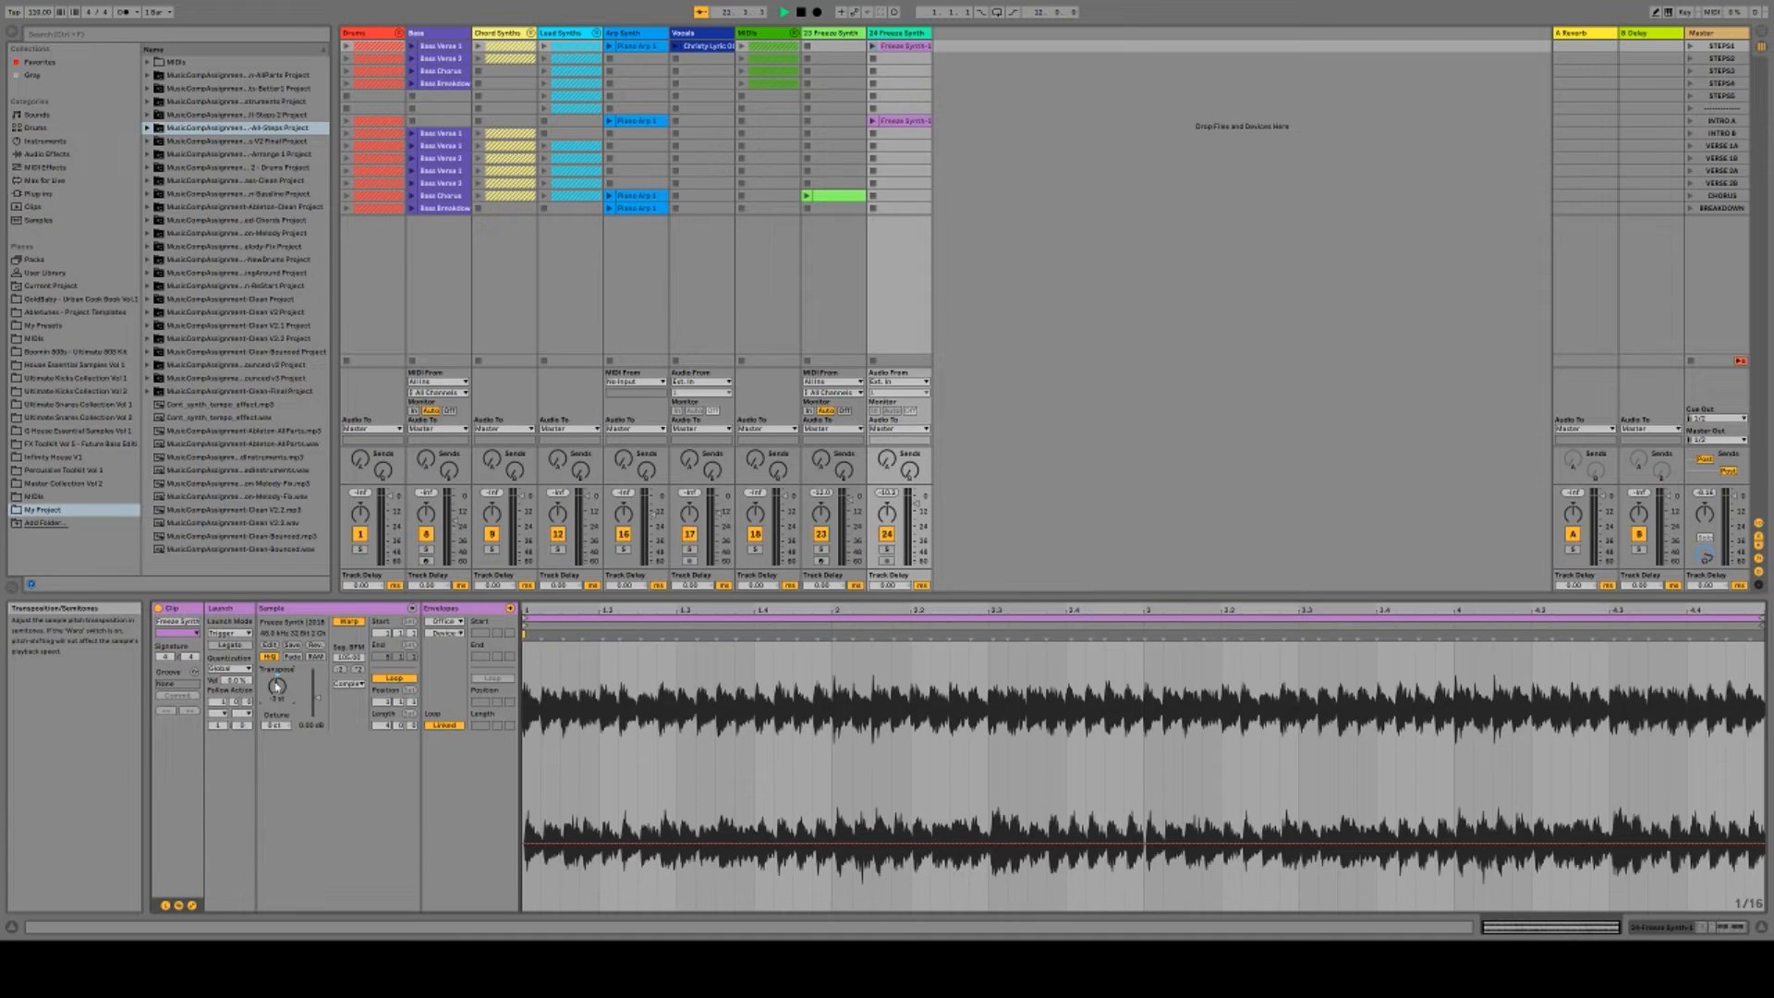
pyautogui.doubleClick(890, 39)
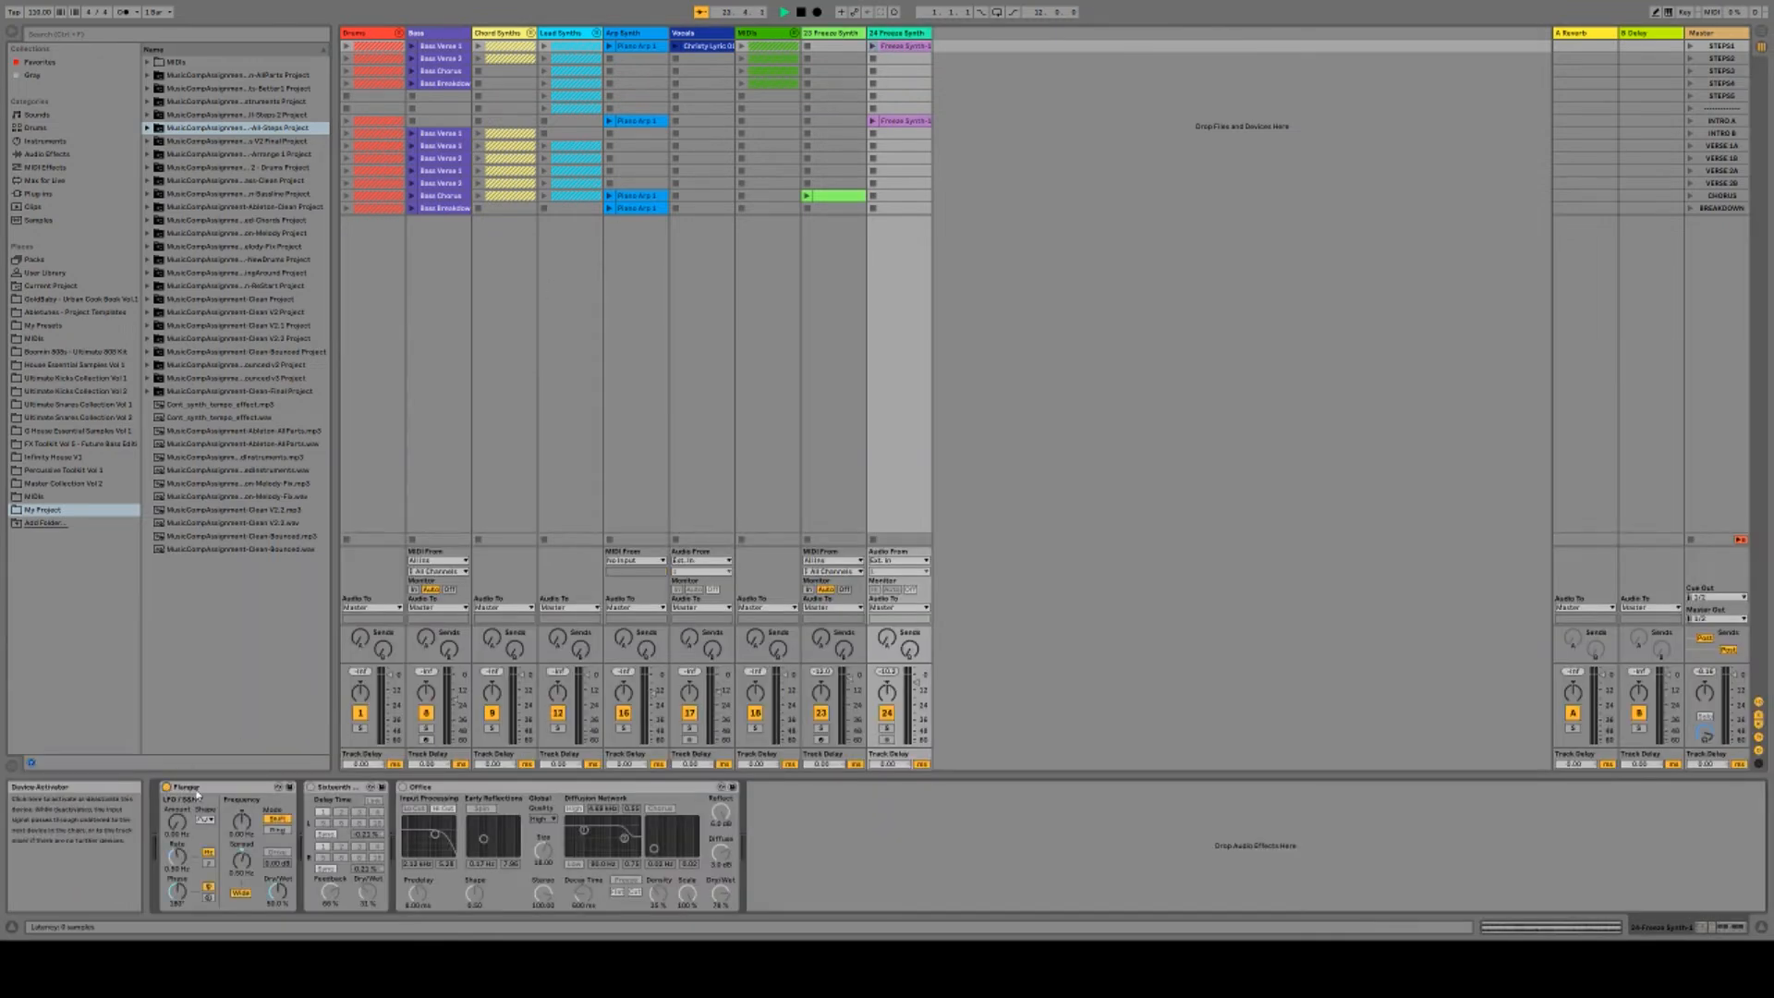
pyautogui.click(403, 787)
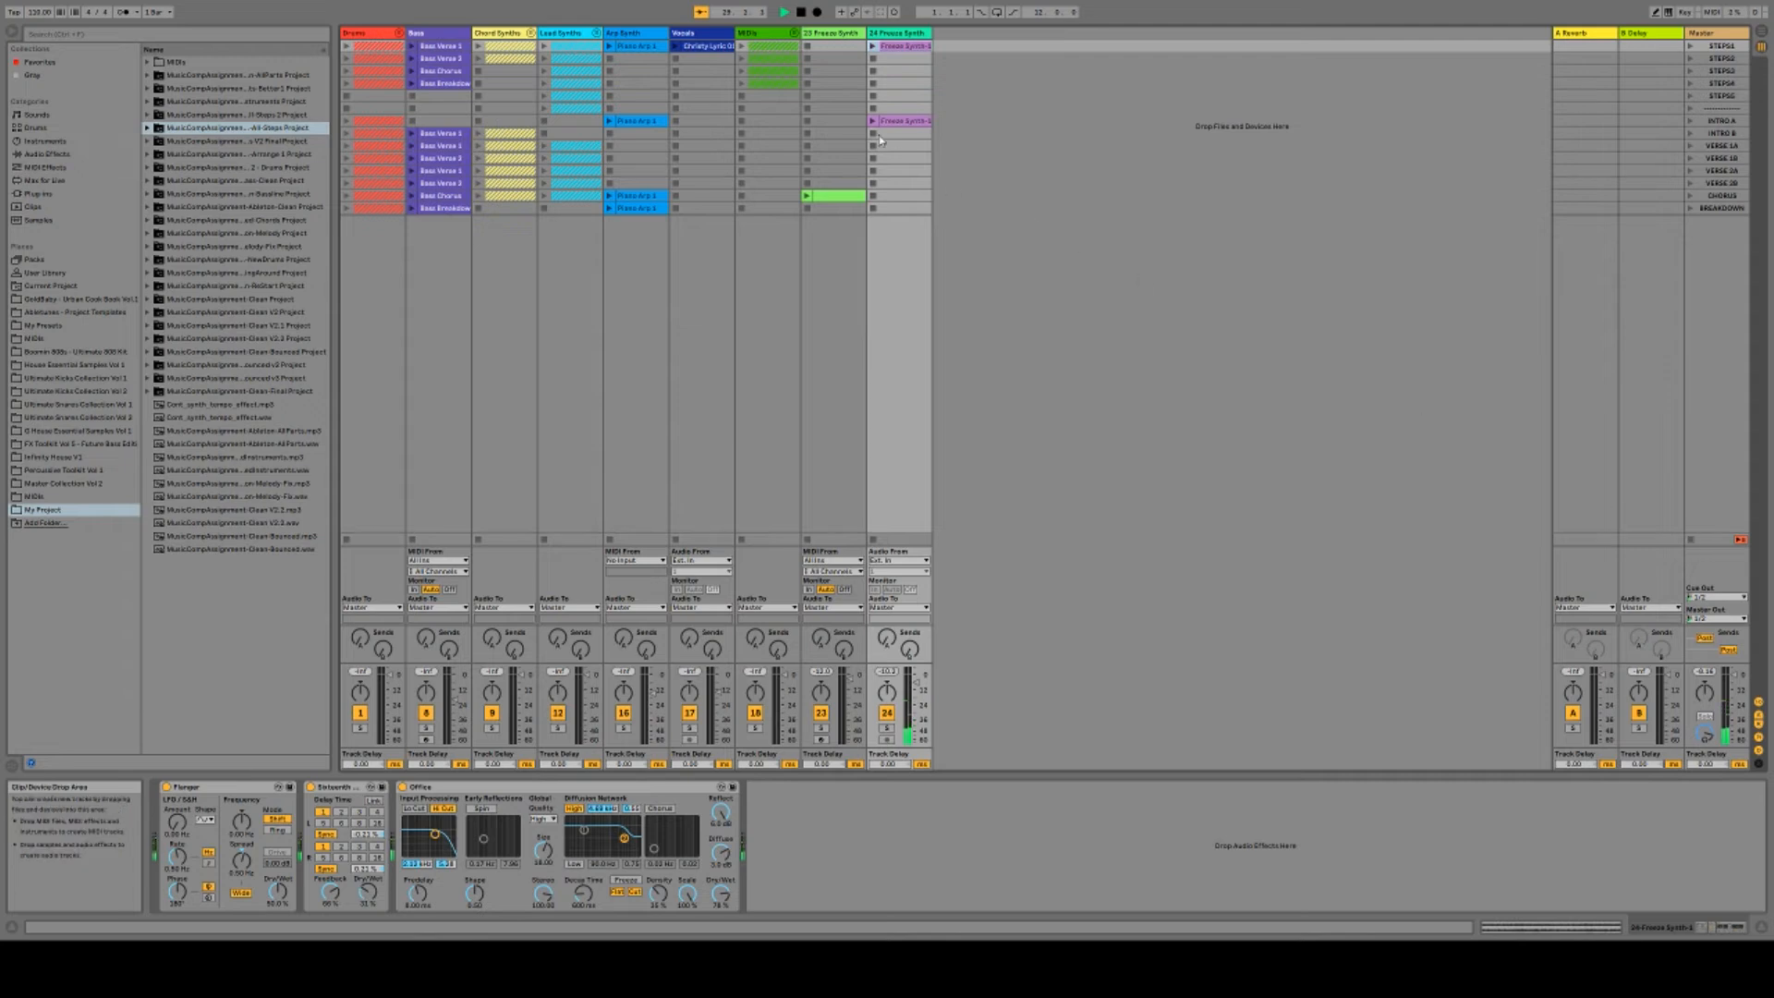
# Show the devices of the Freeze Synth track 23 and open its green Chorus-scene clip for inspection.
pyautogui.click(827, 37)
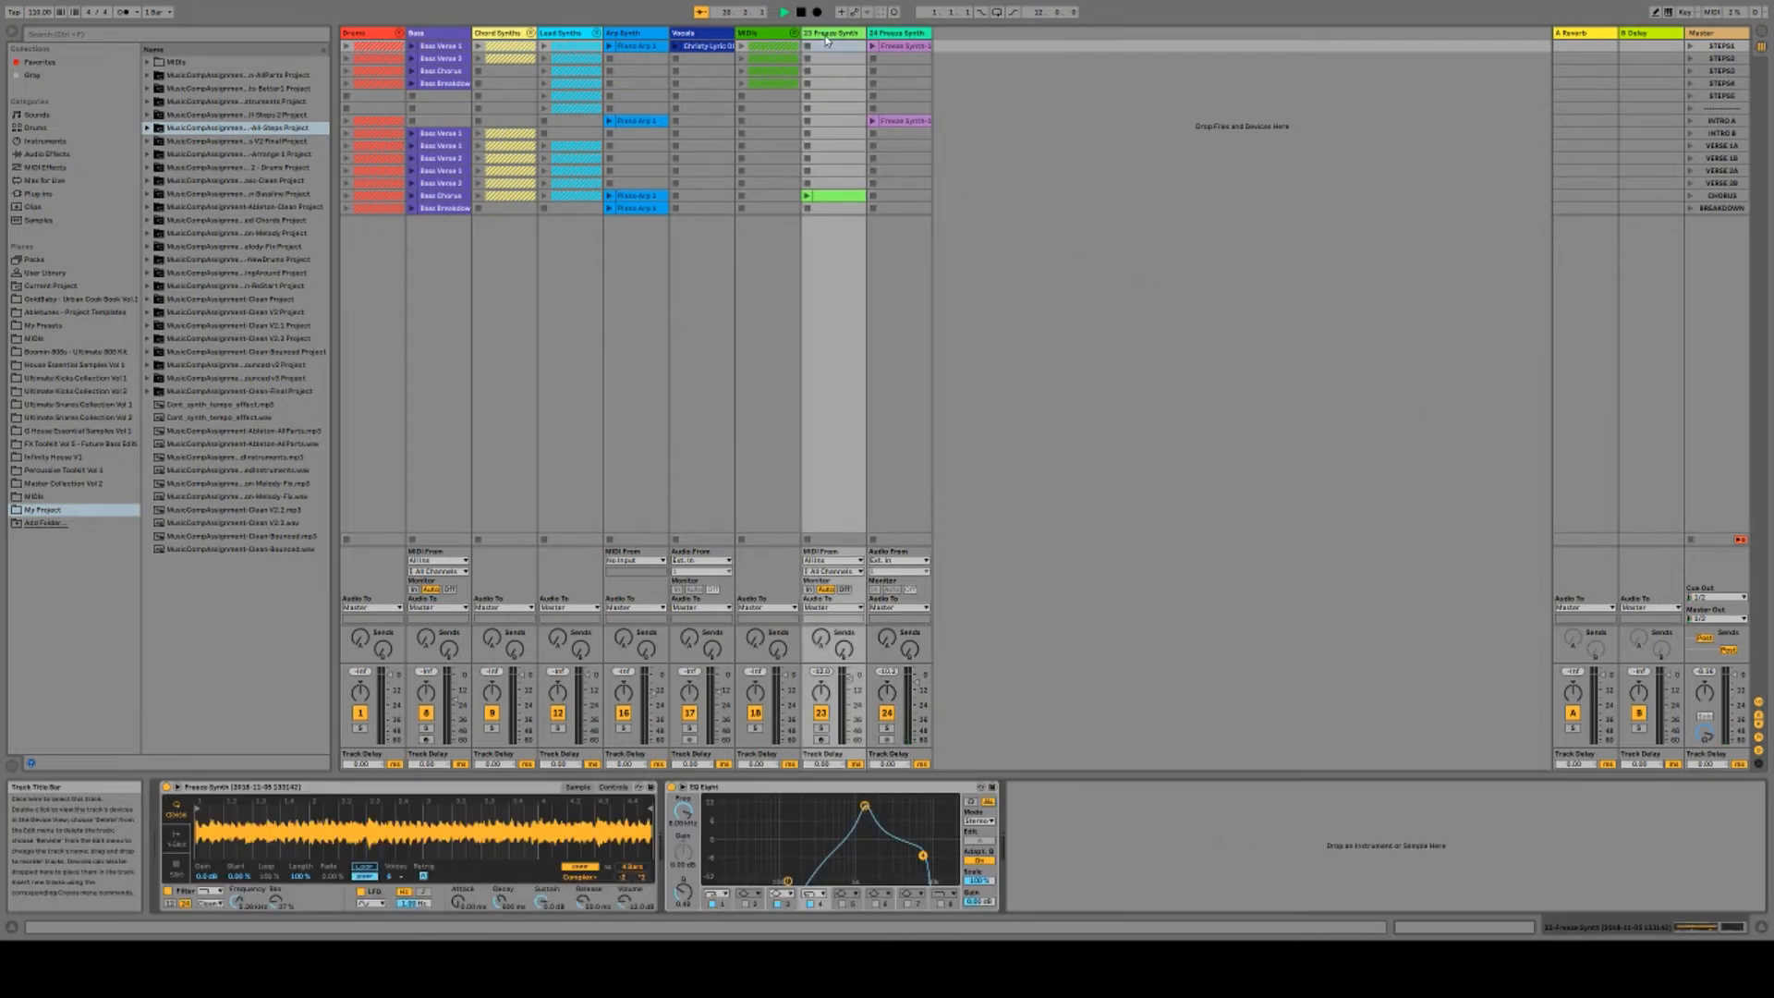
pyautogui.click(823, 196)
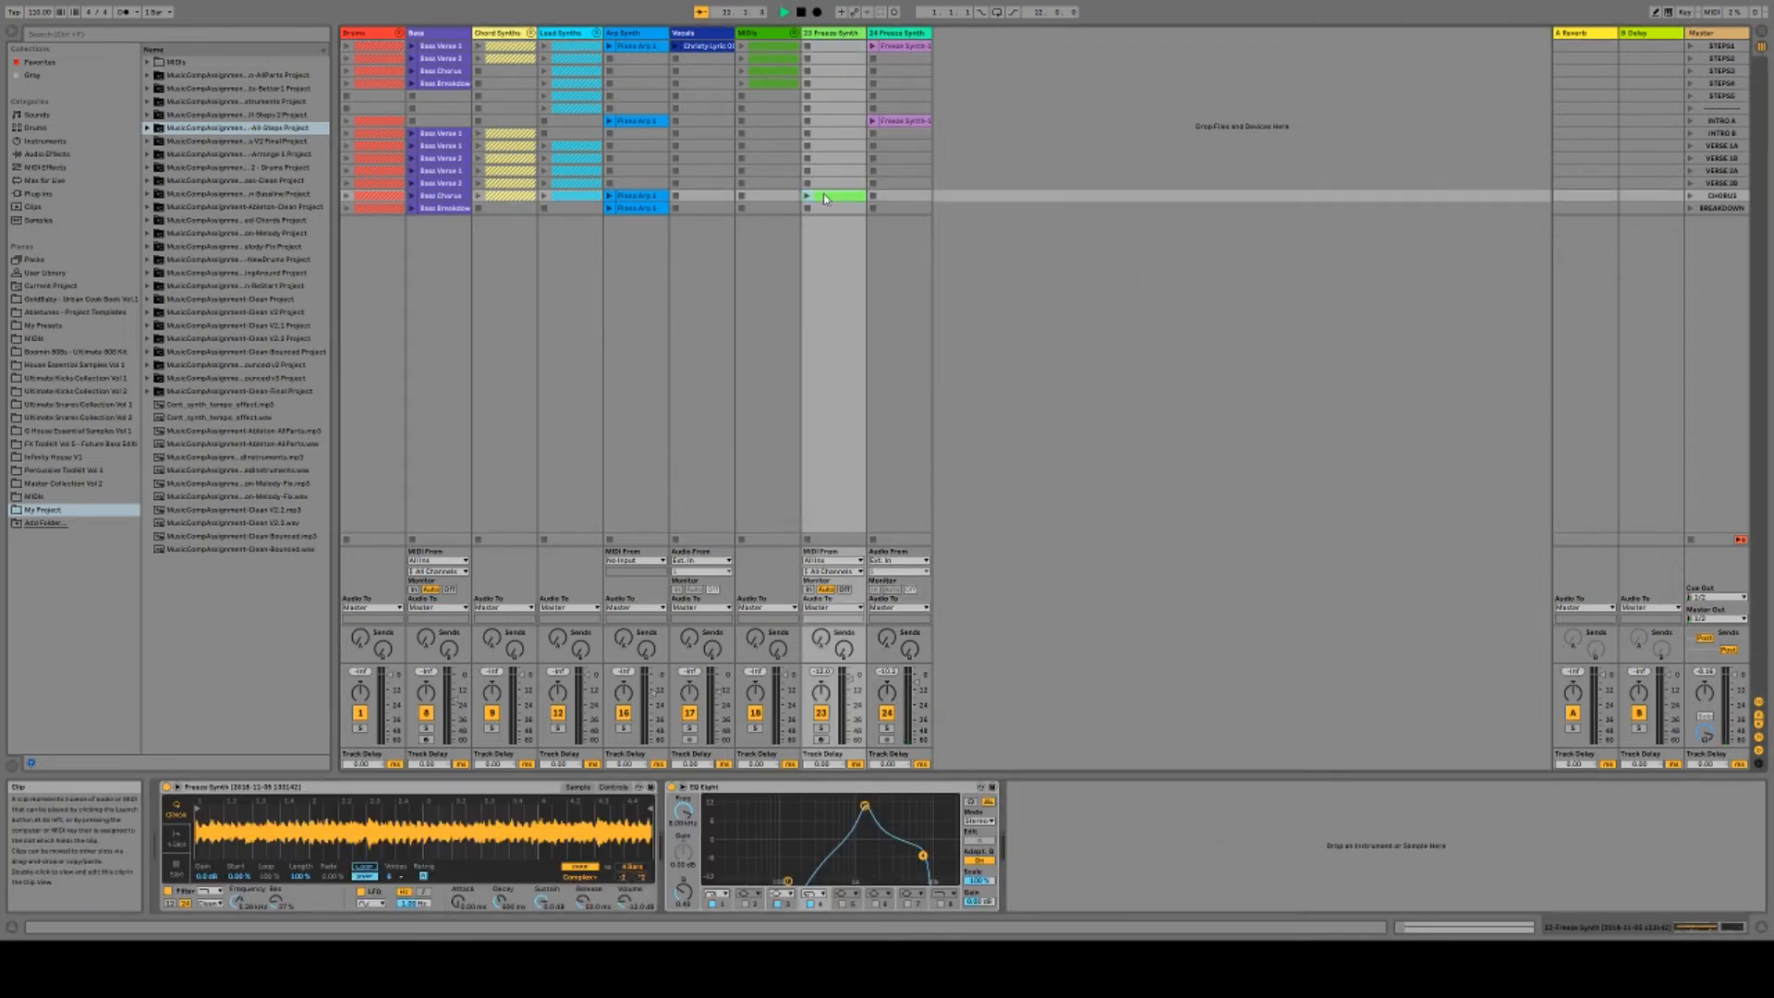
pyautogui.doubleClick(825, 197)
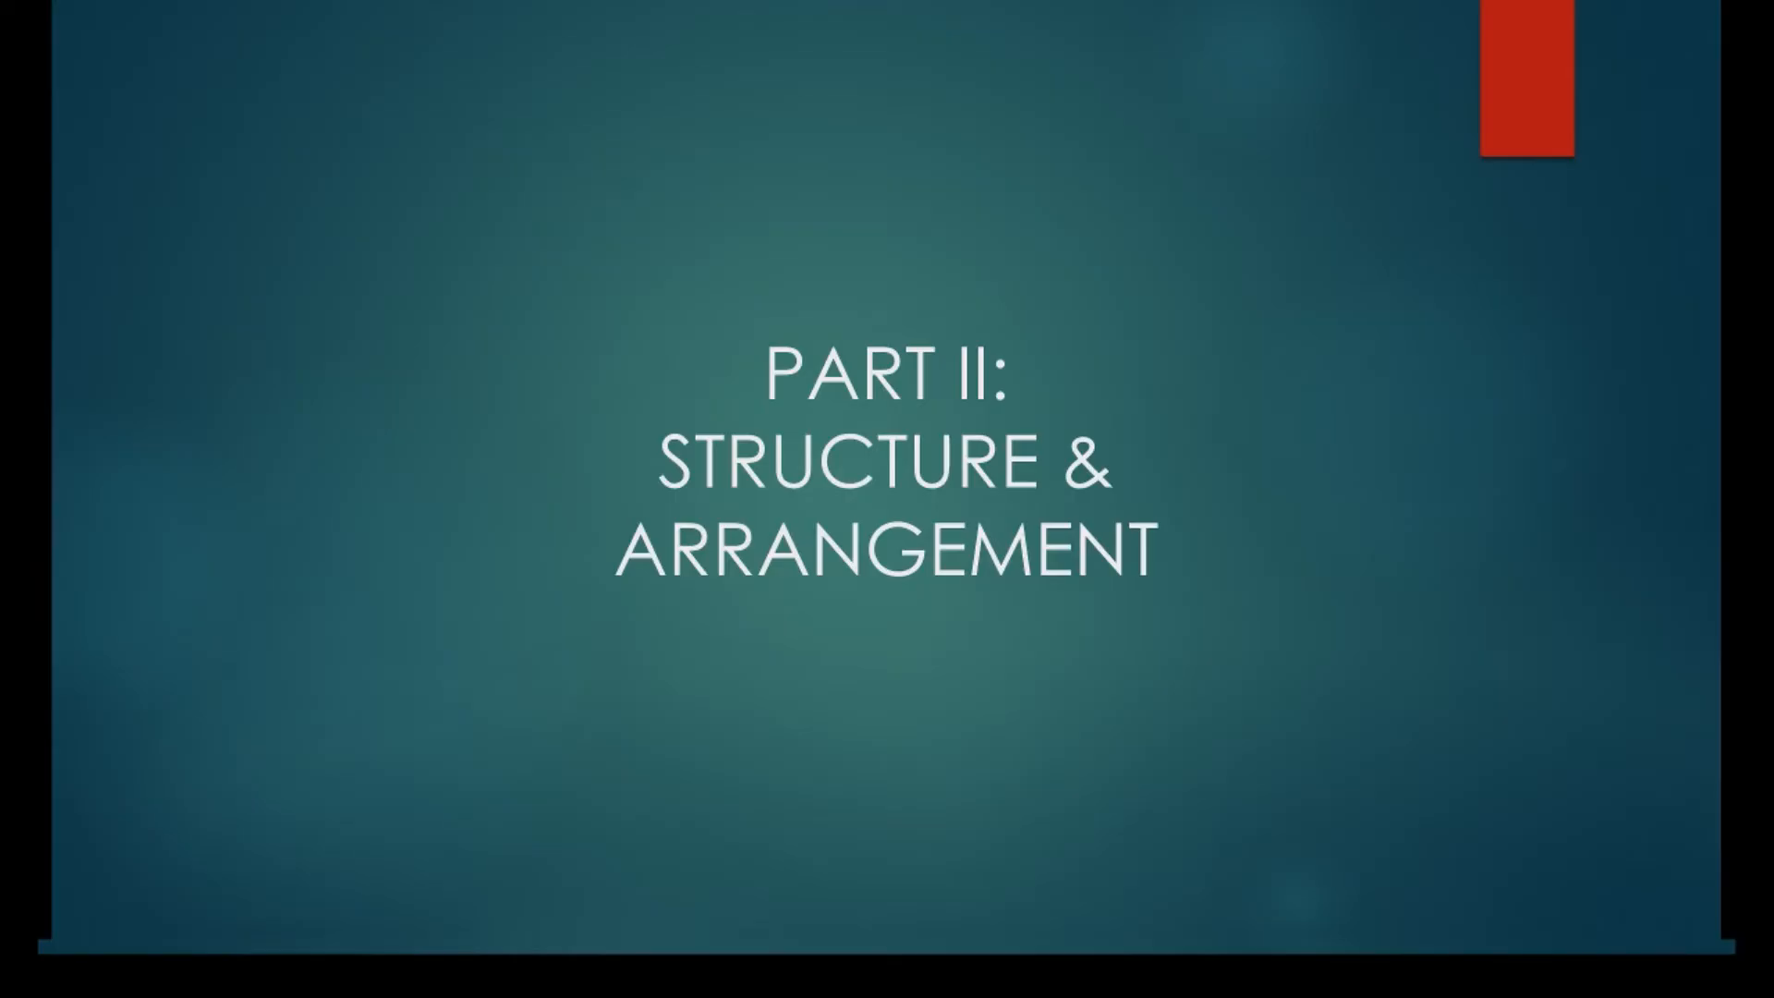
pyautogui.press('Right')
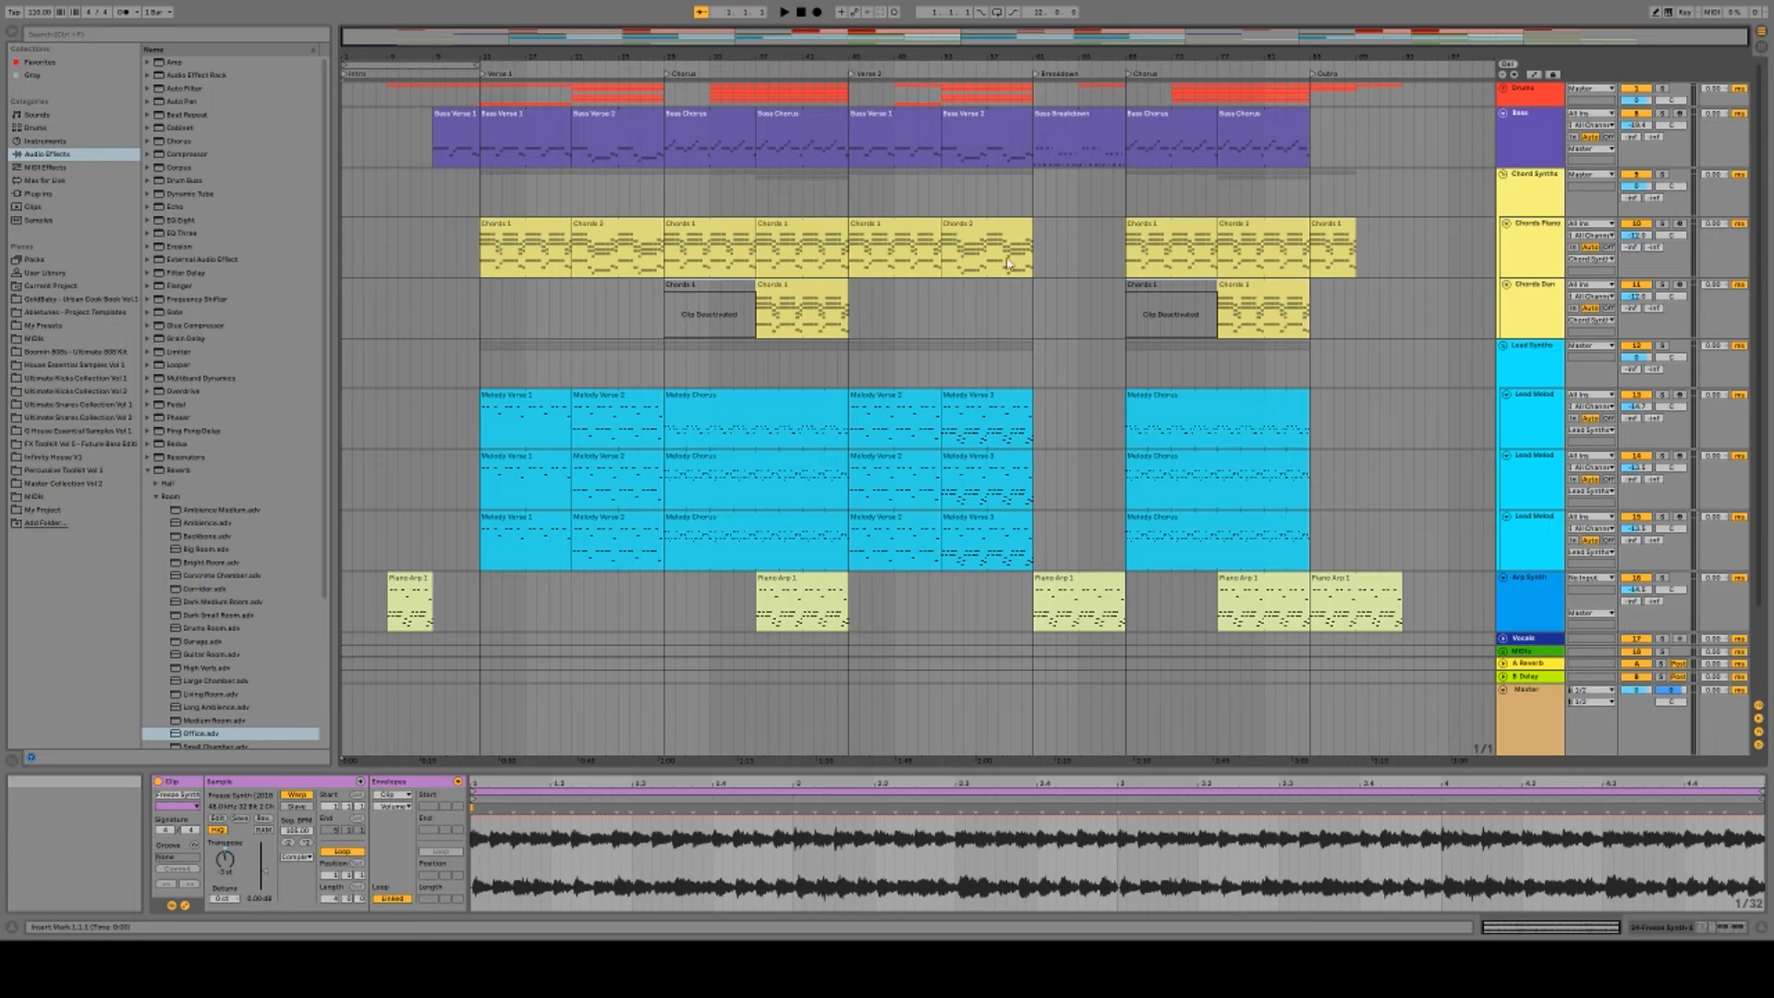
# Switch to the Session View and launch the scenes INTRO A, INTRO B, VERSE 1A and VERSE 1B in turn.
pyautogui.press('Tab')
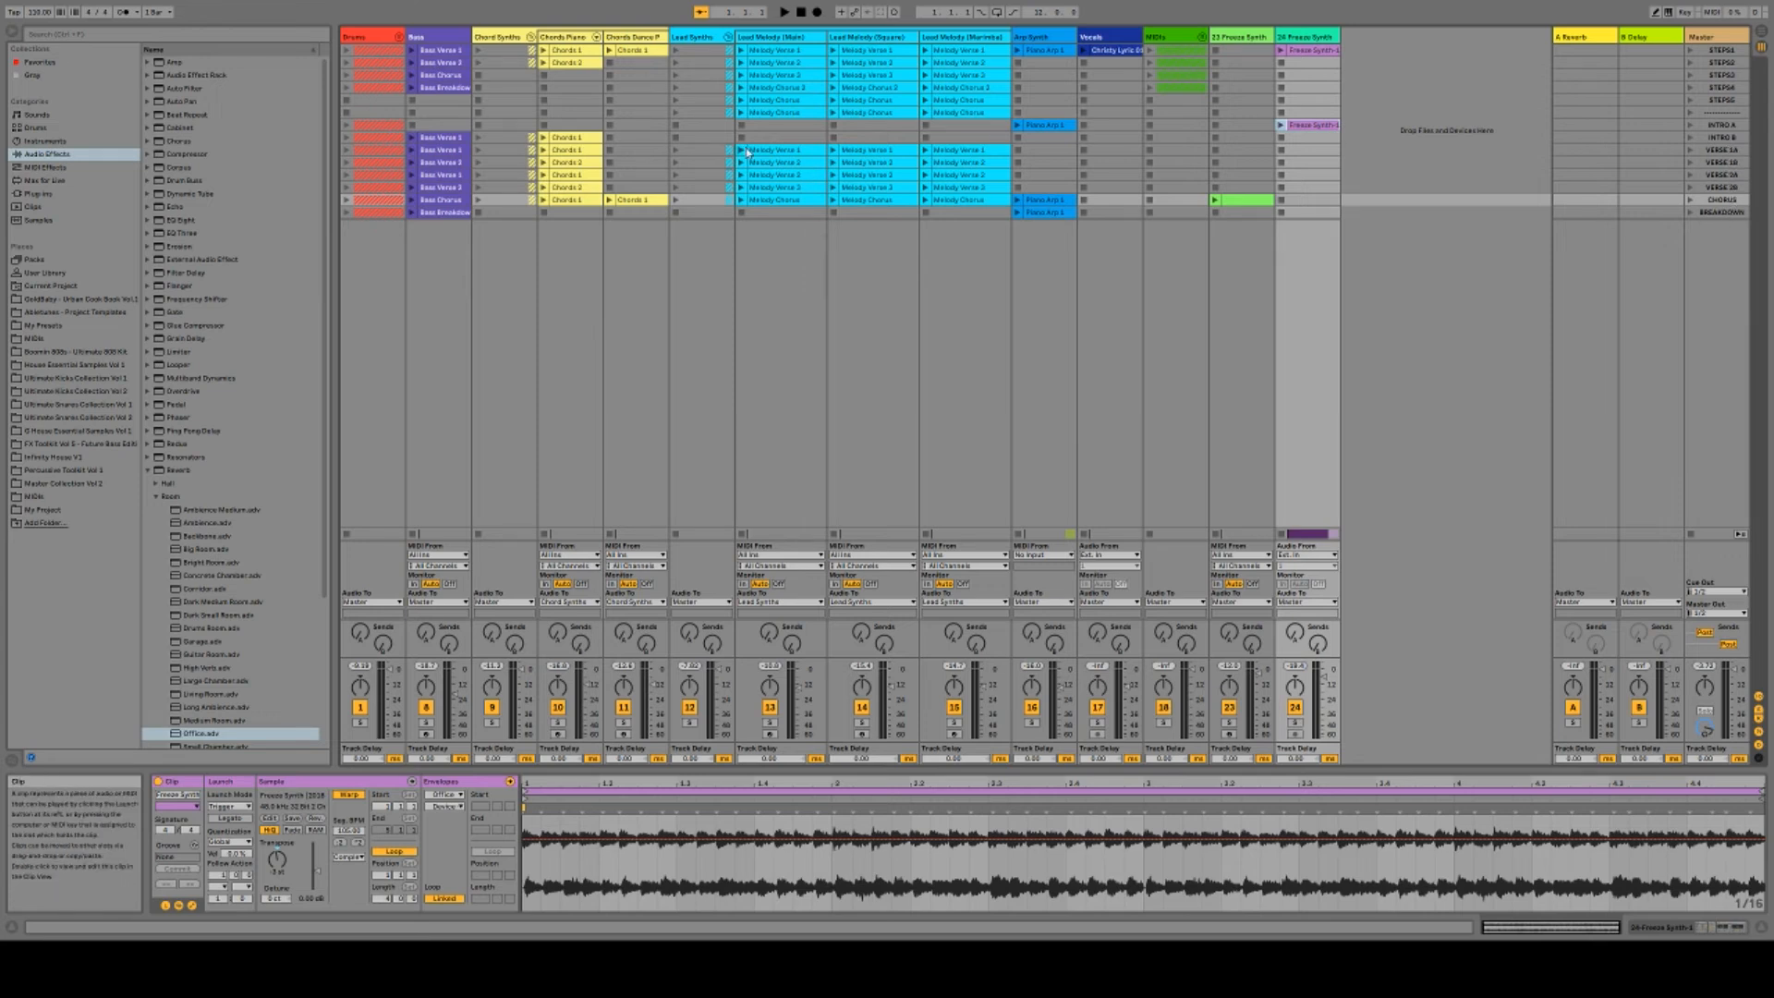
pyautogui.click(1691, 125)
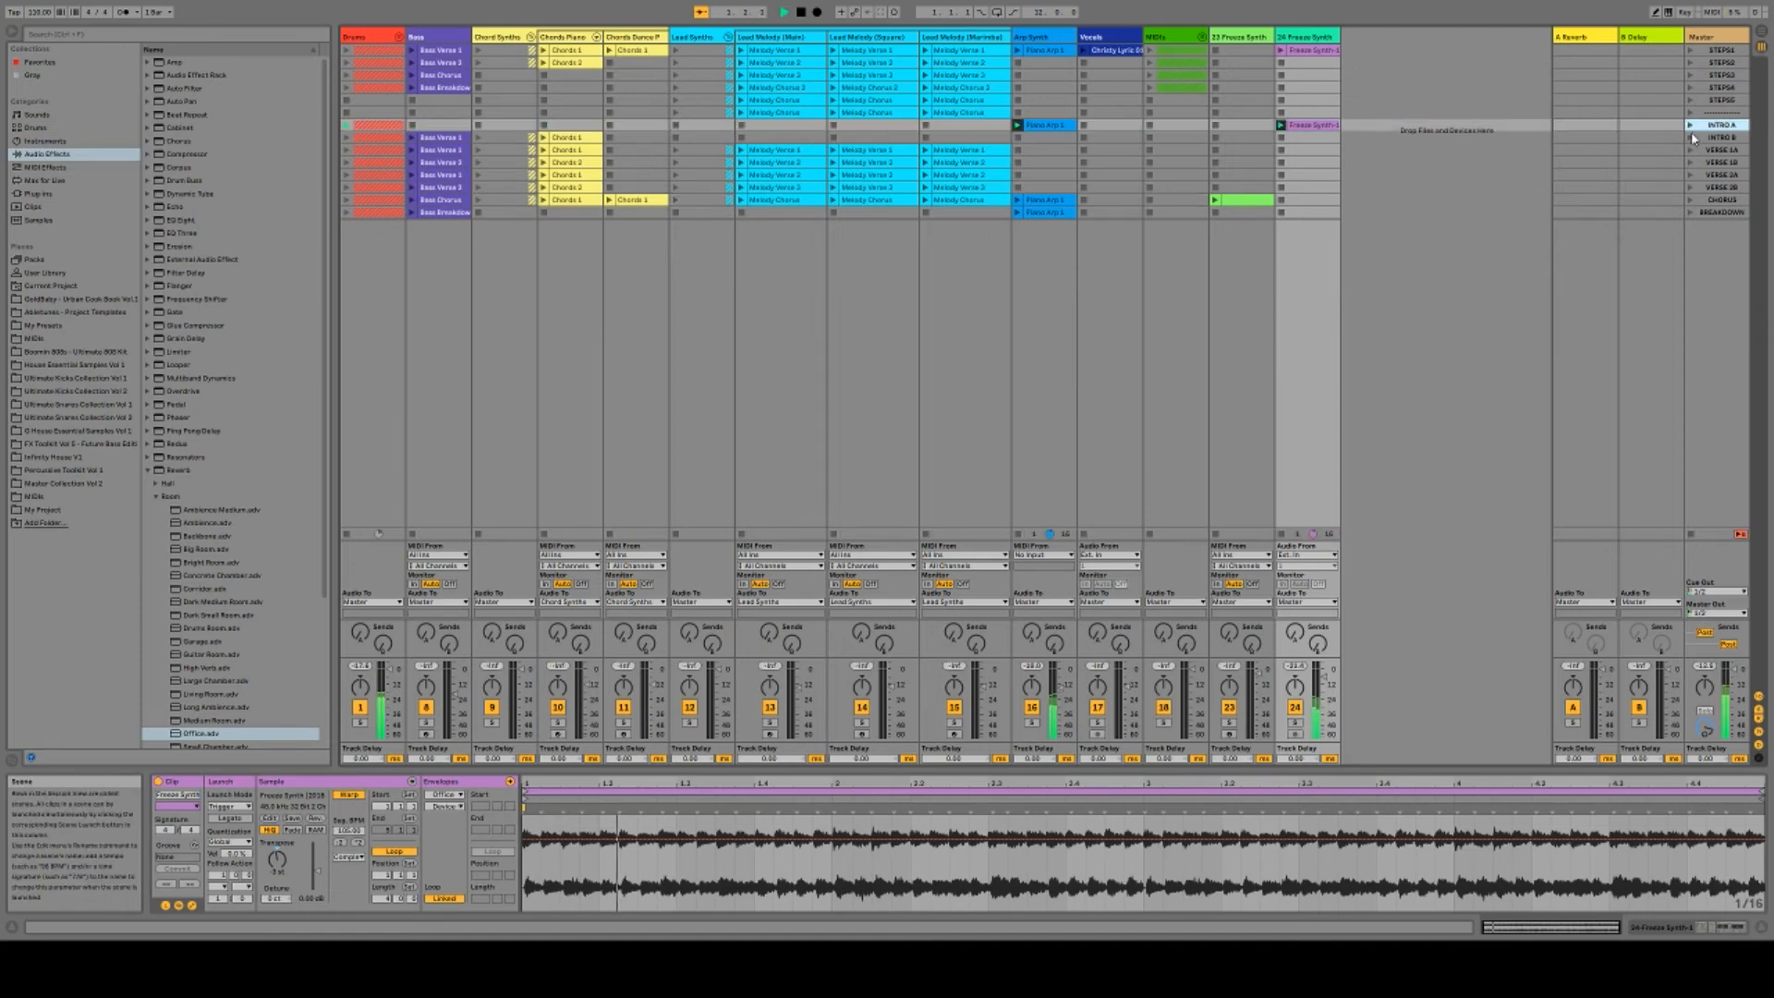
pyautogui.click(1691, 138)
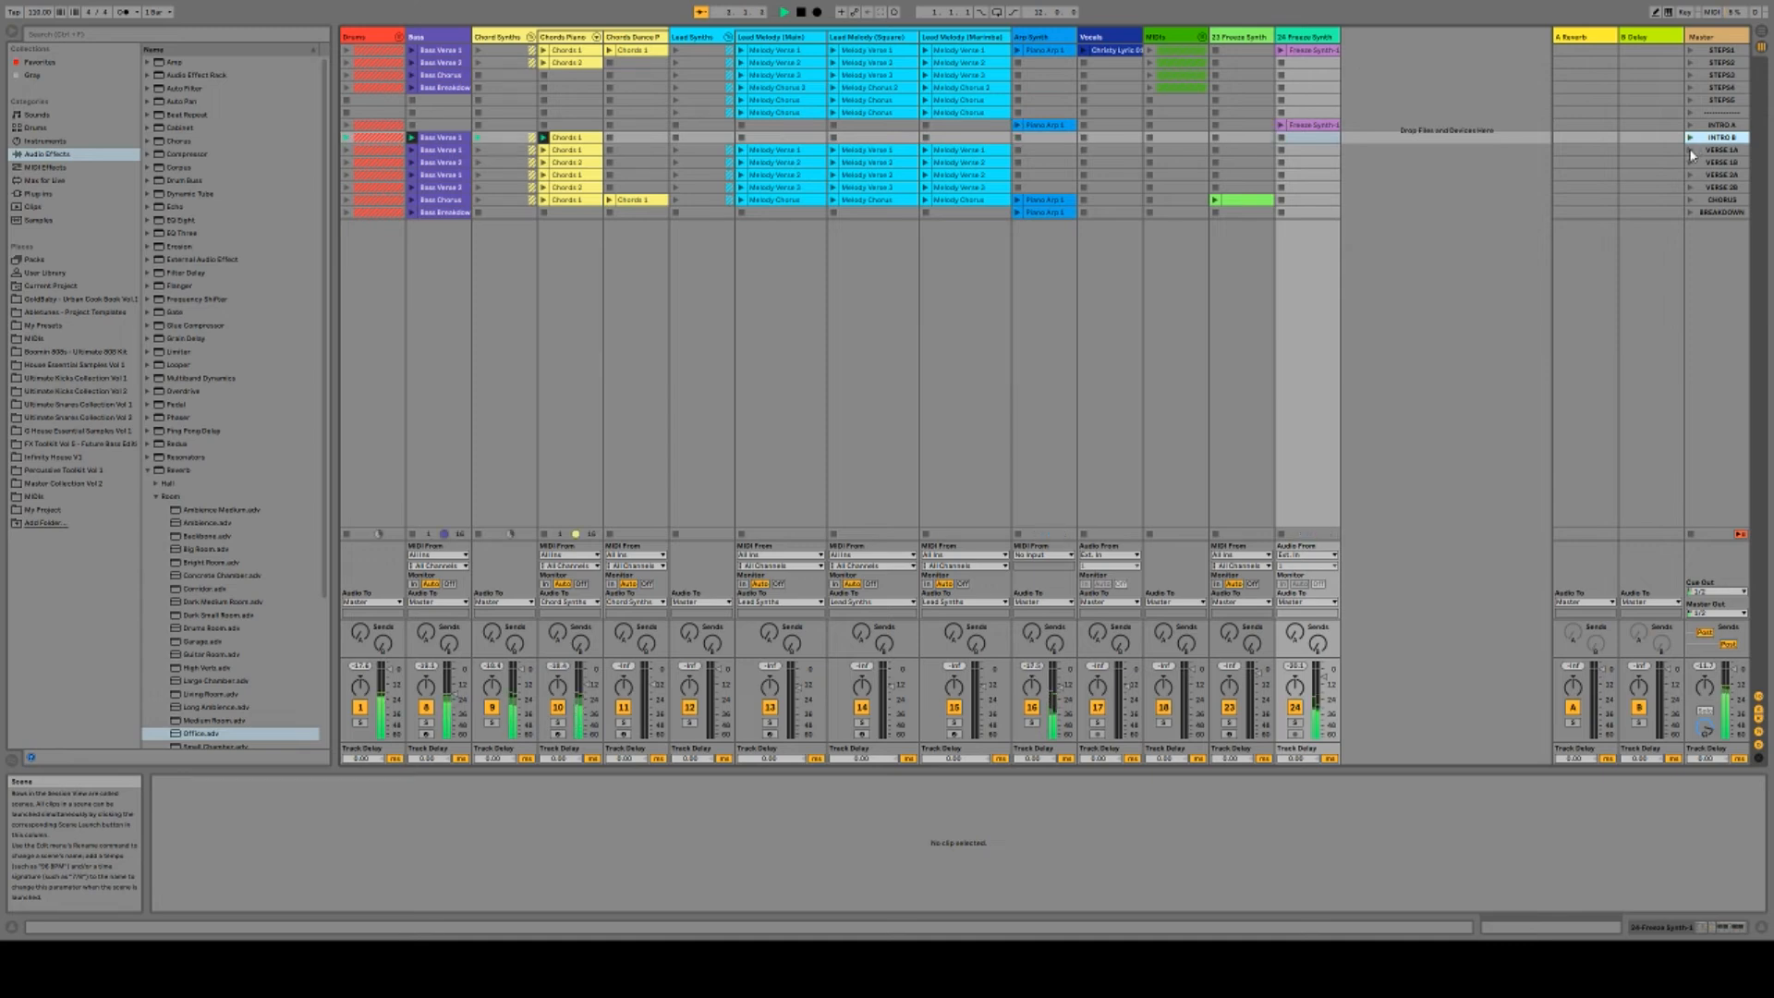
pyautogui.click(1691, 151)
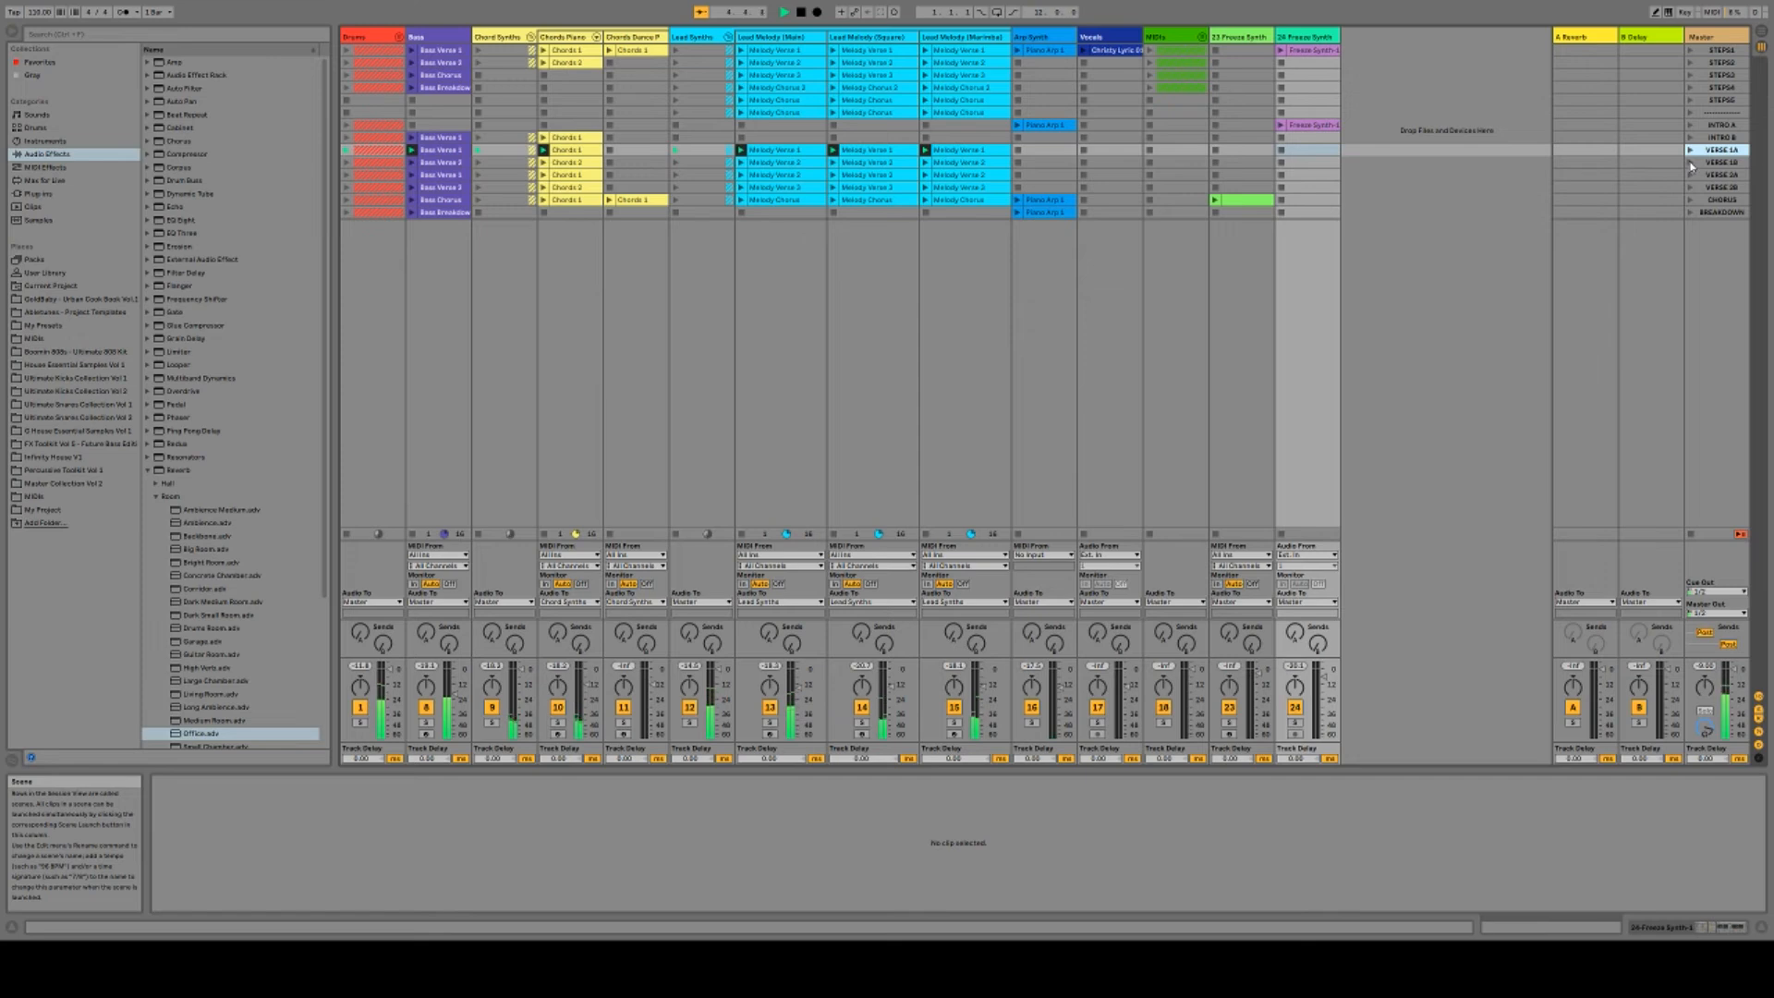
pyautogui.click(1691, 163)
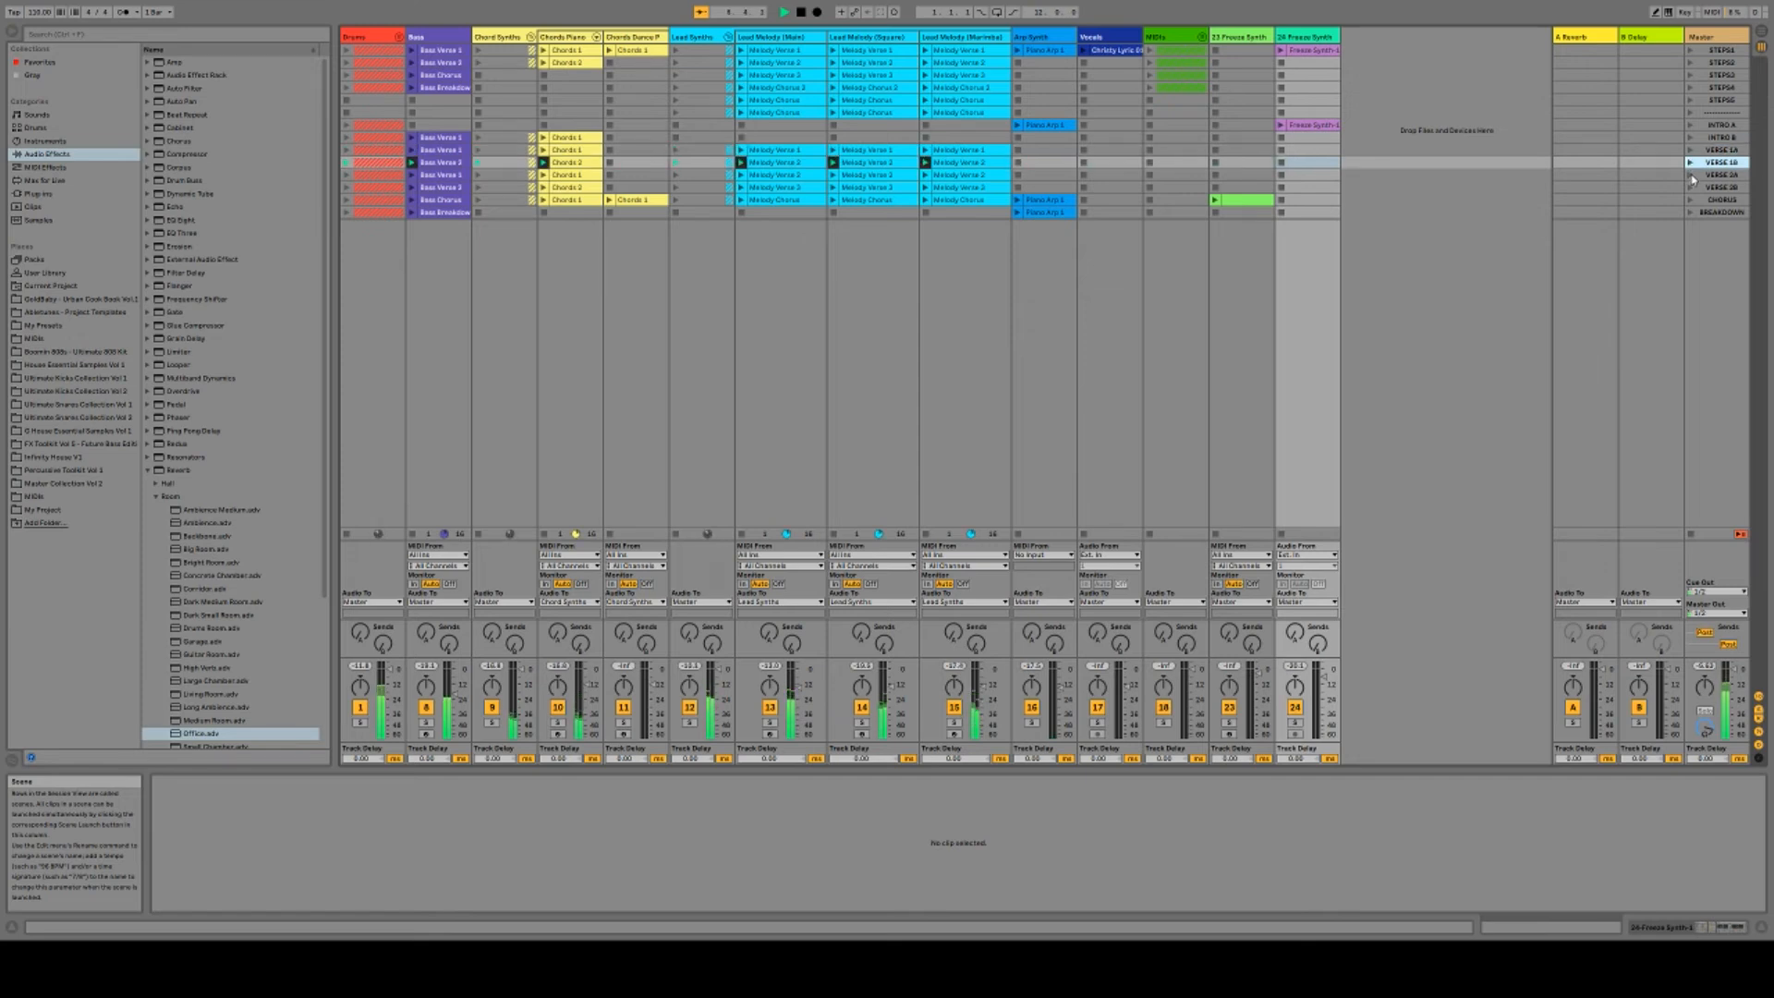
# Launch the remaining scenes VERSE 2A, VERSE 2B, CHORUS and BREAKDOWN one after another.
pyautogui.click(1691, 174)
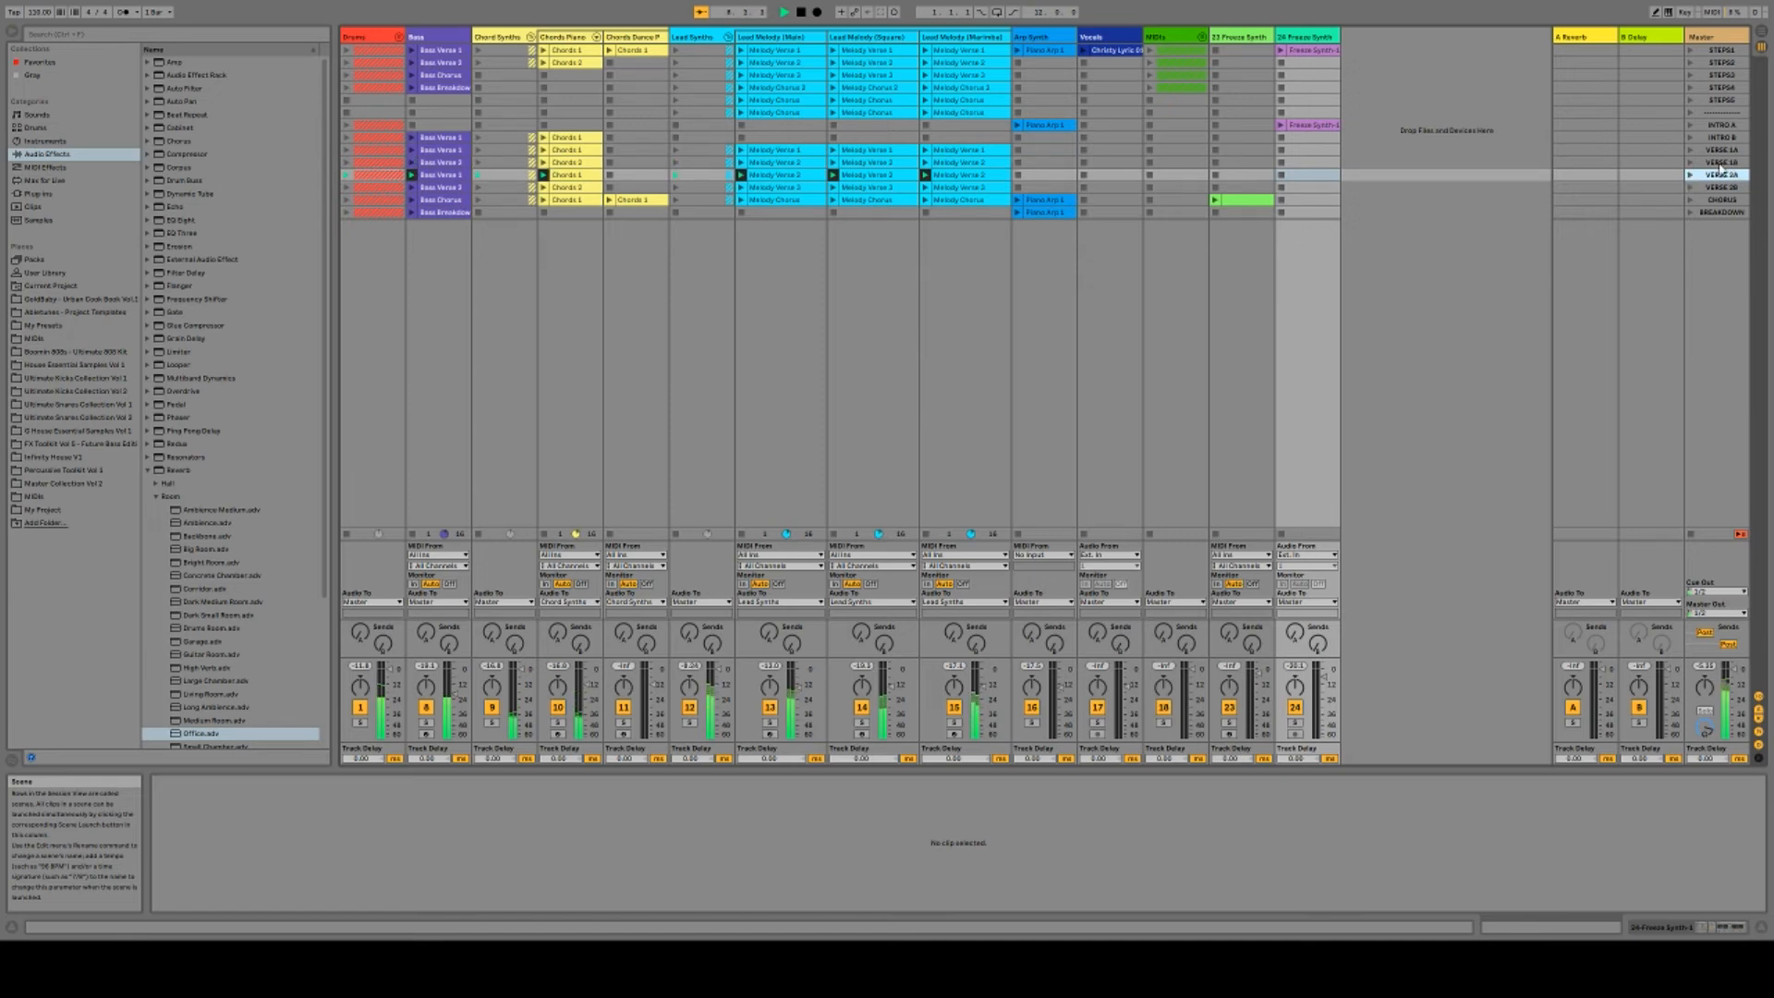
pyautogui.click(1691, 189)
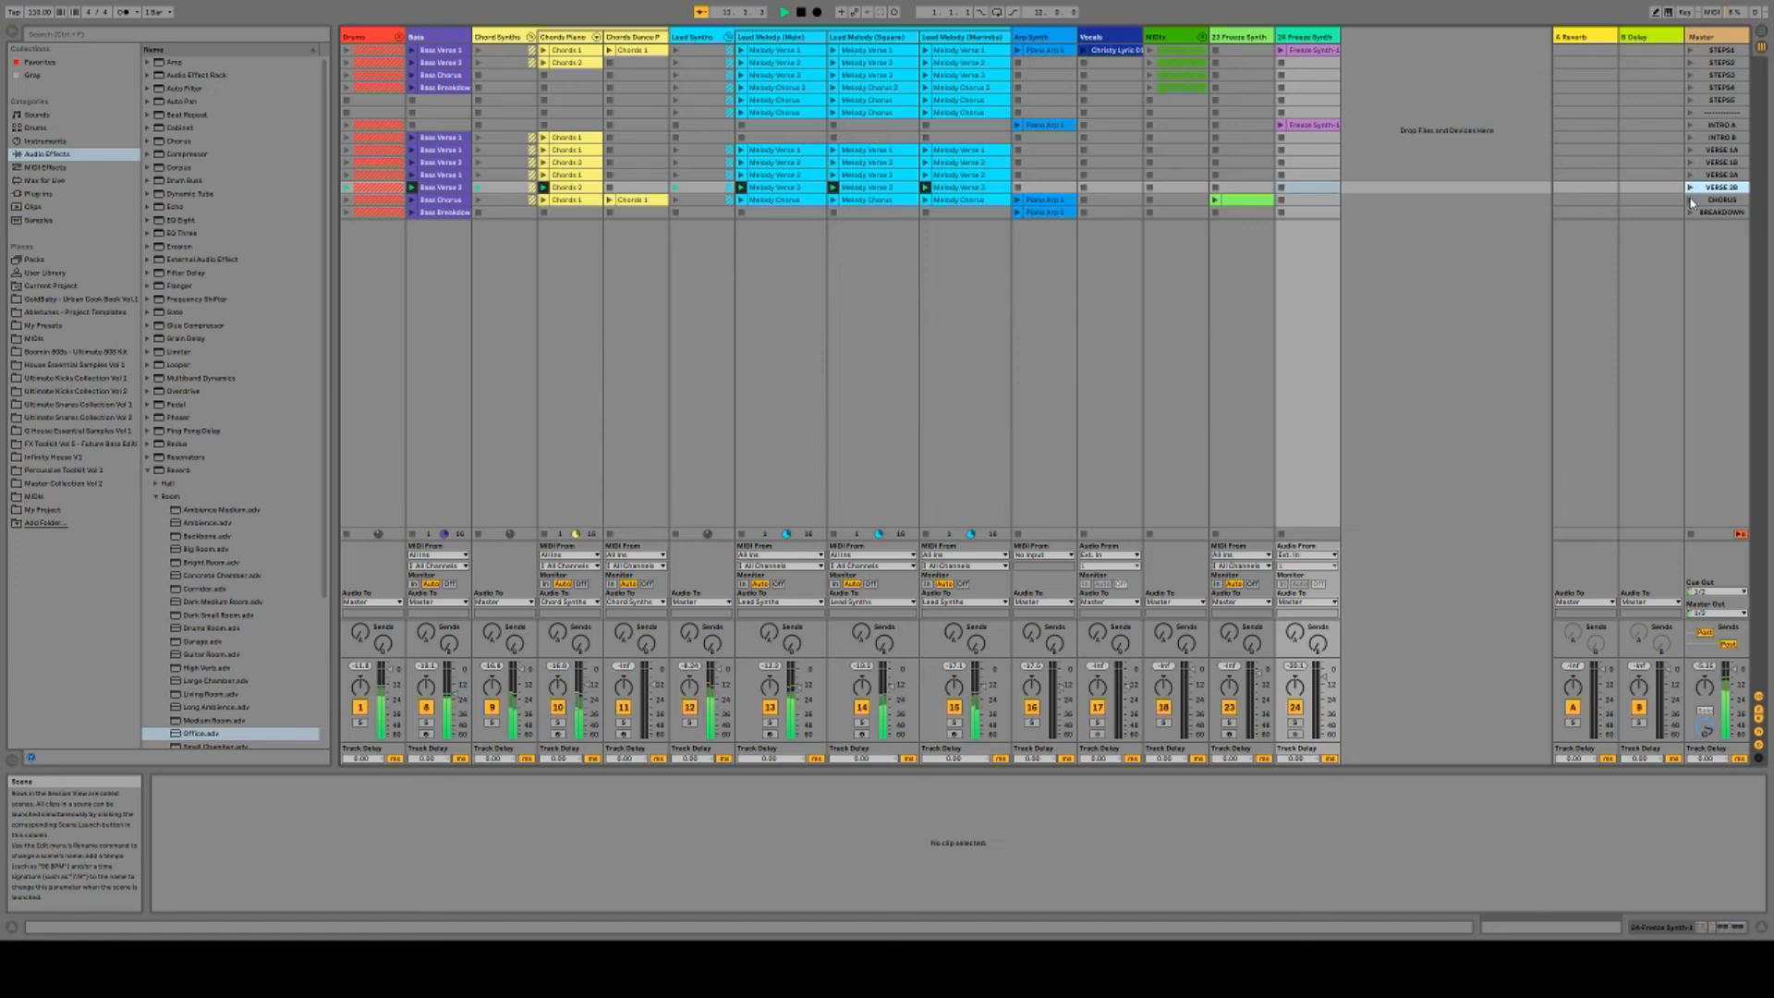
pyautogui.click(1692, 201)
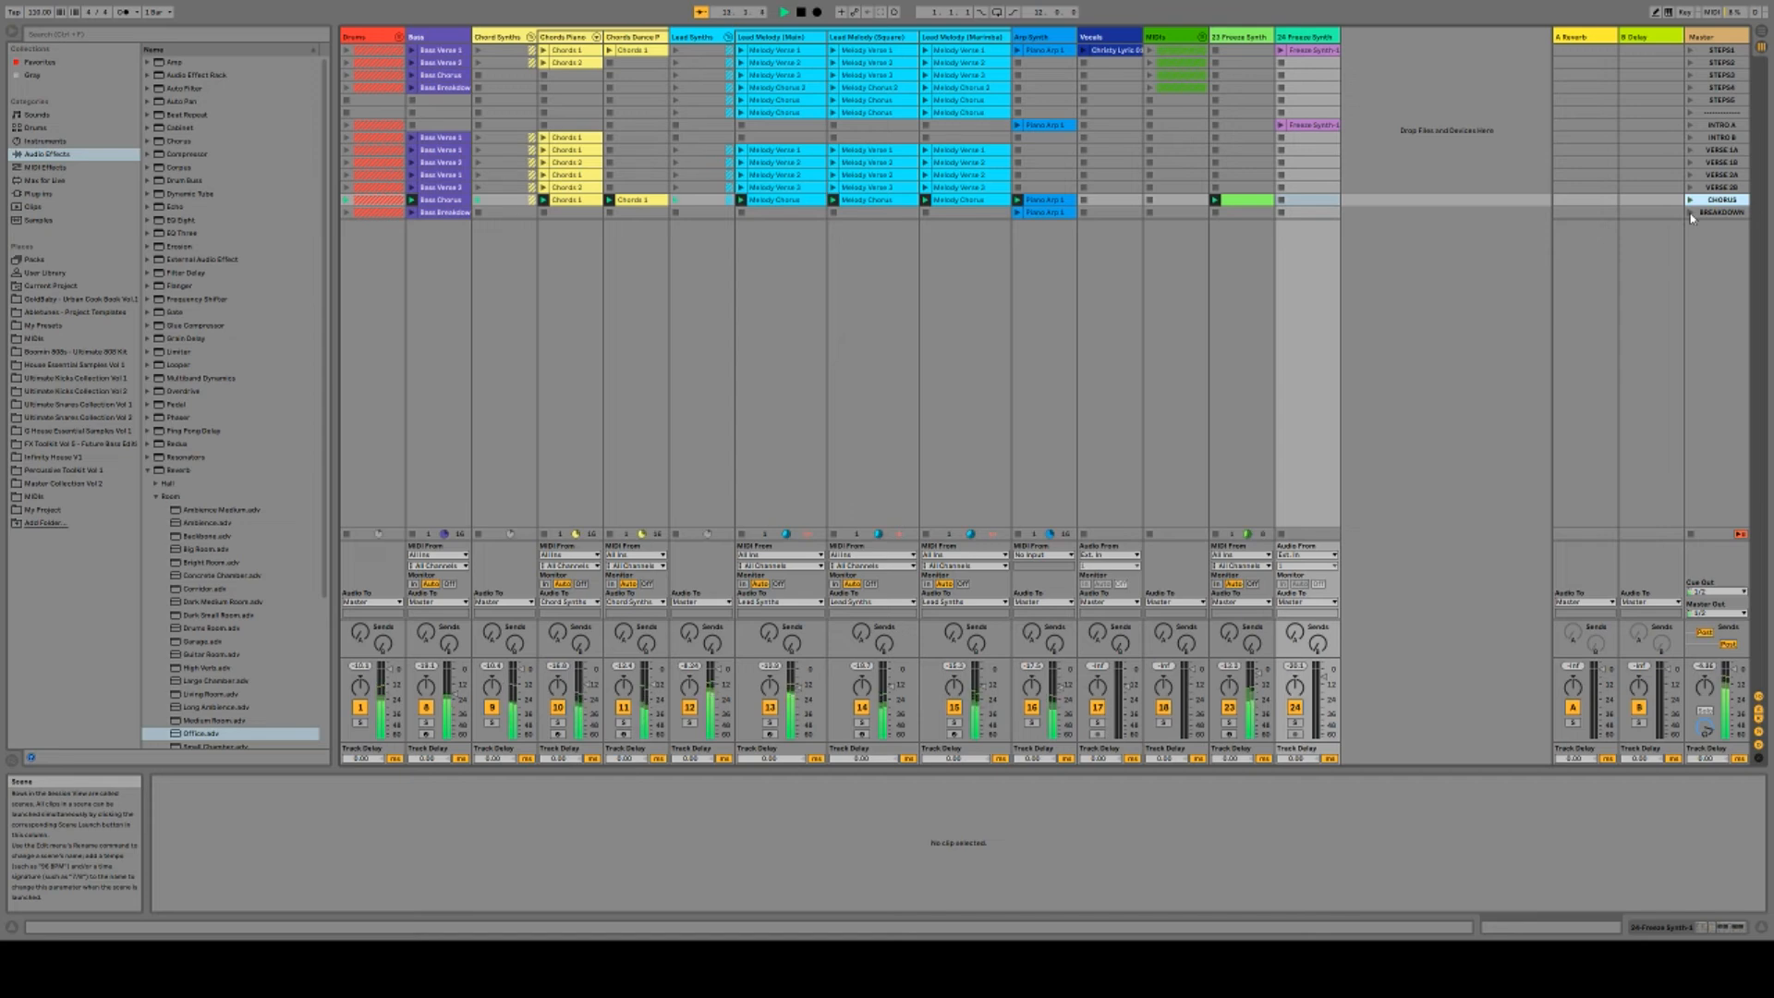
pyautogui.click(1692, 213)
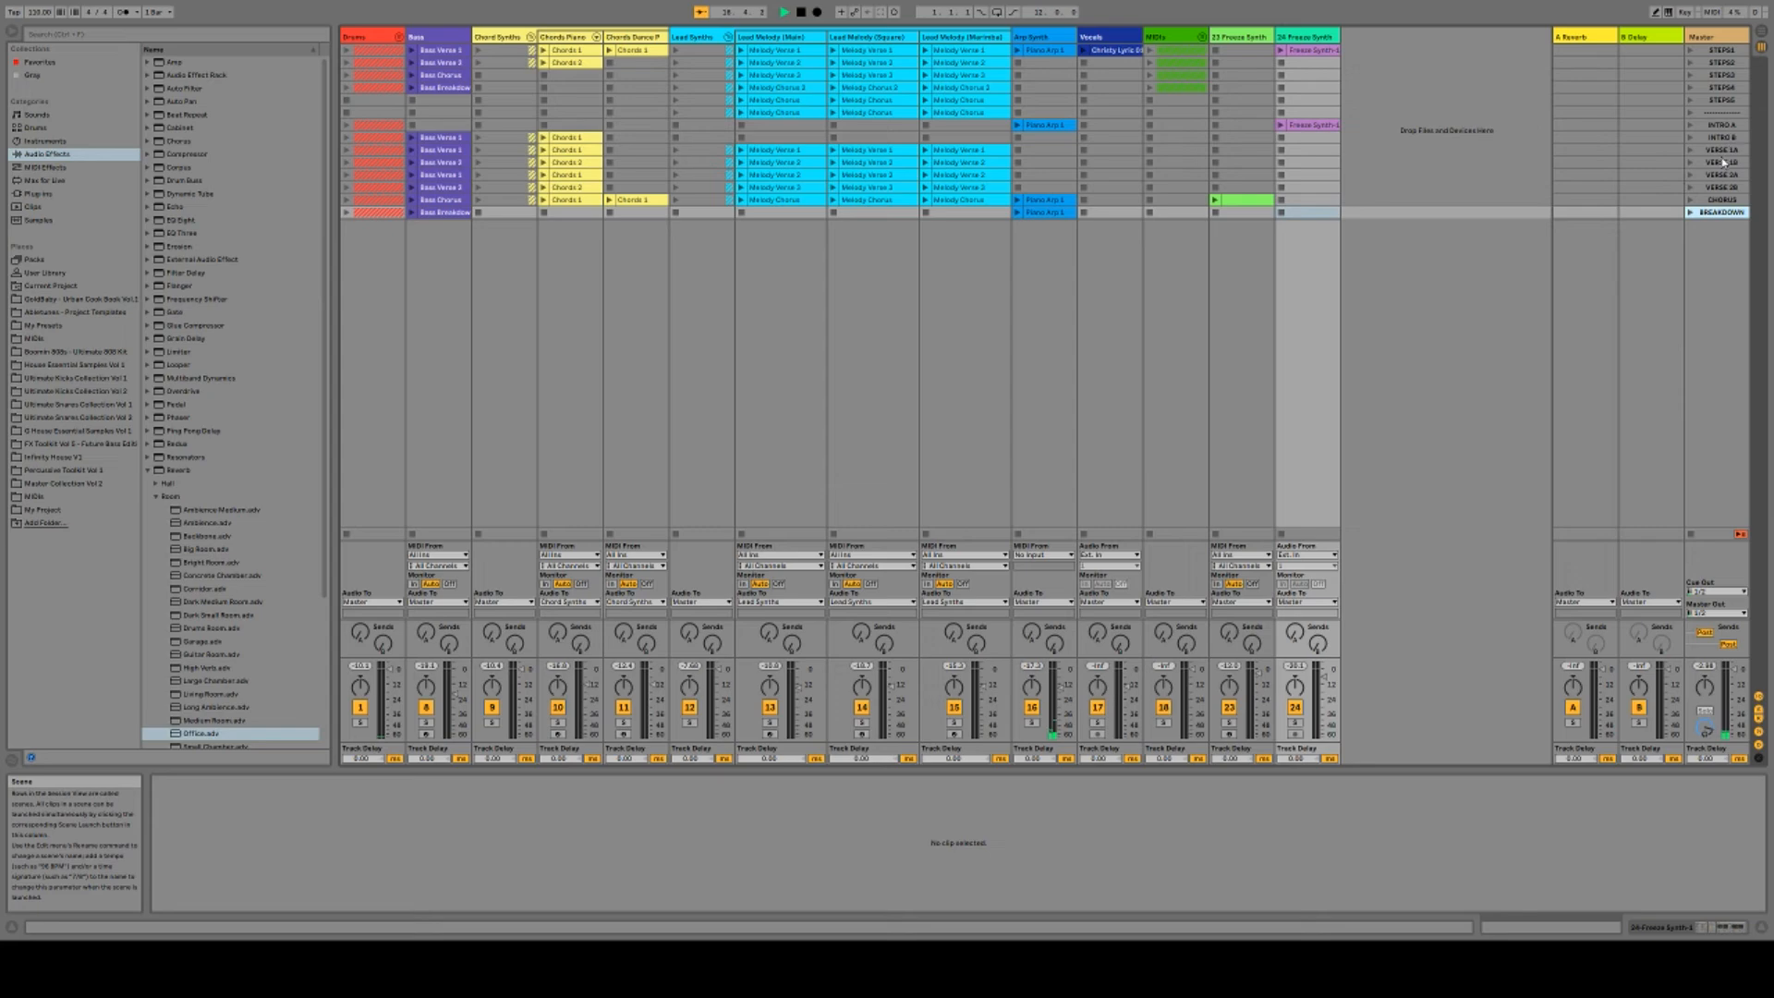
# Return to the Arrangement View, hand playback back to the arrangement and stop it.
pyautogui.press('Tab')
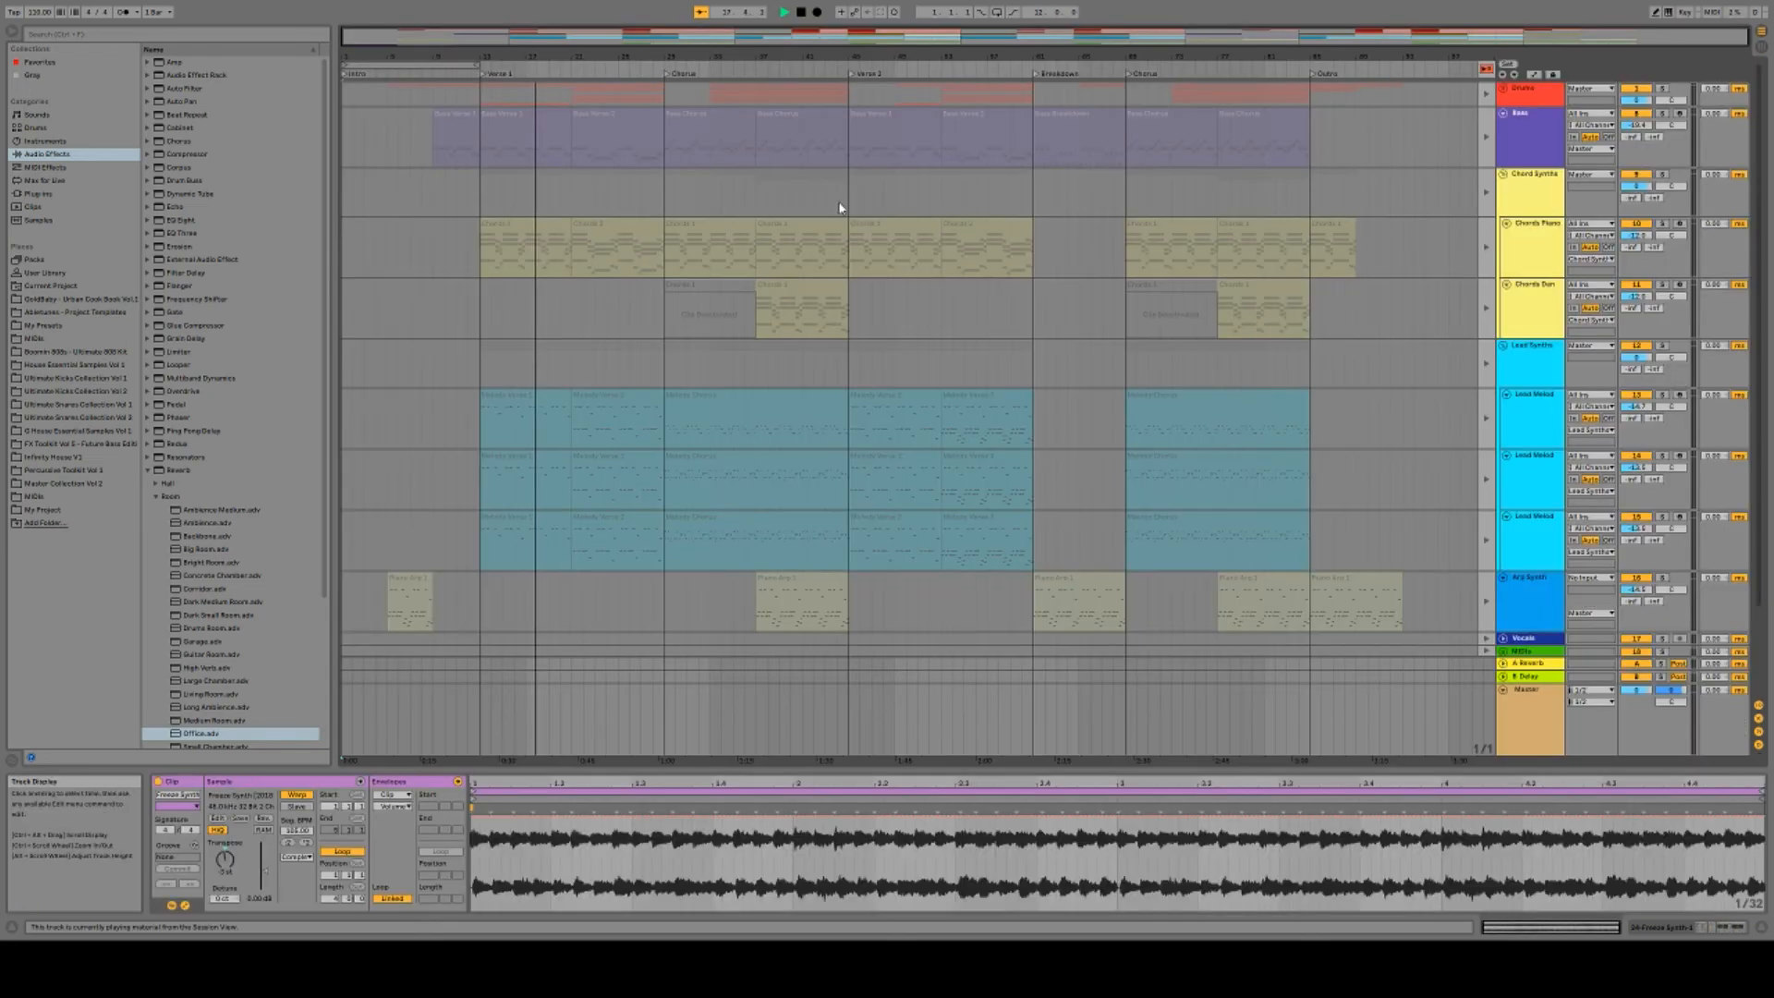
pyautogui.click(1486, 69)
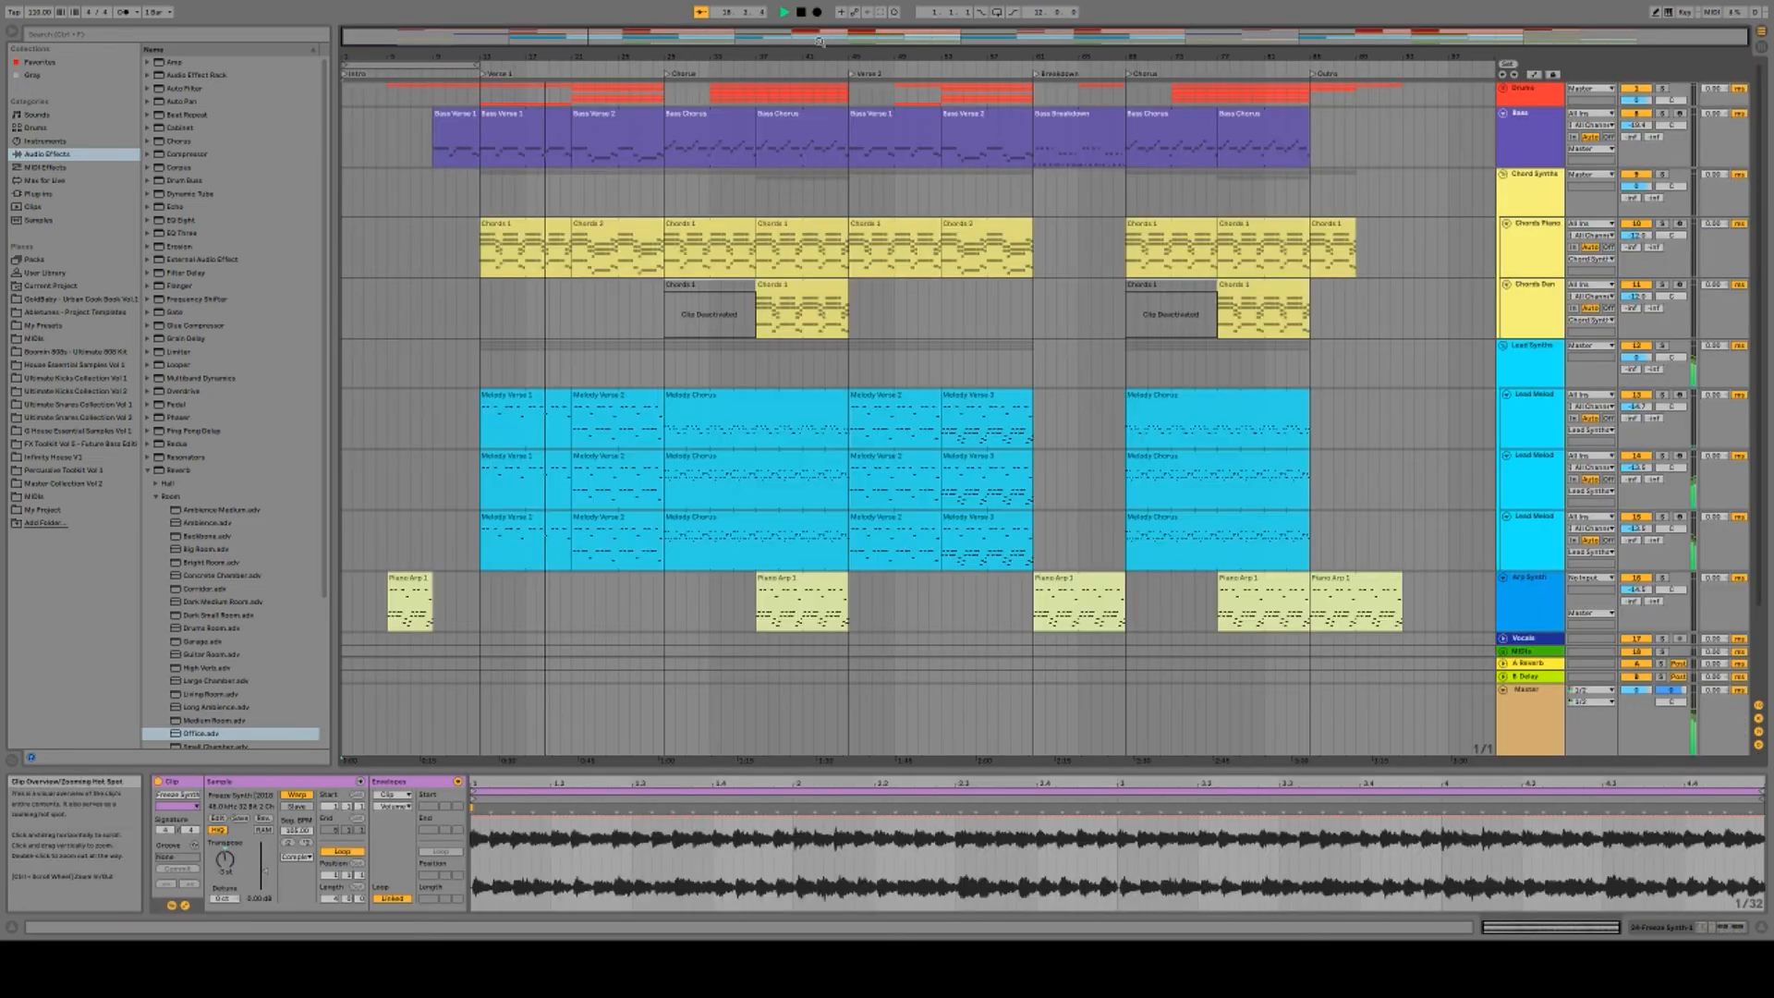
pyautogui.click(800, 16)
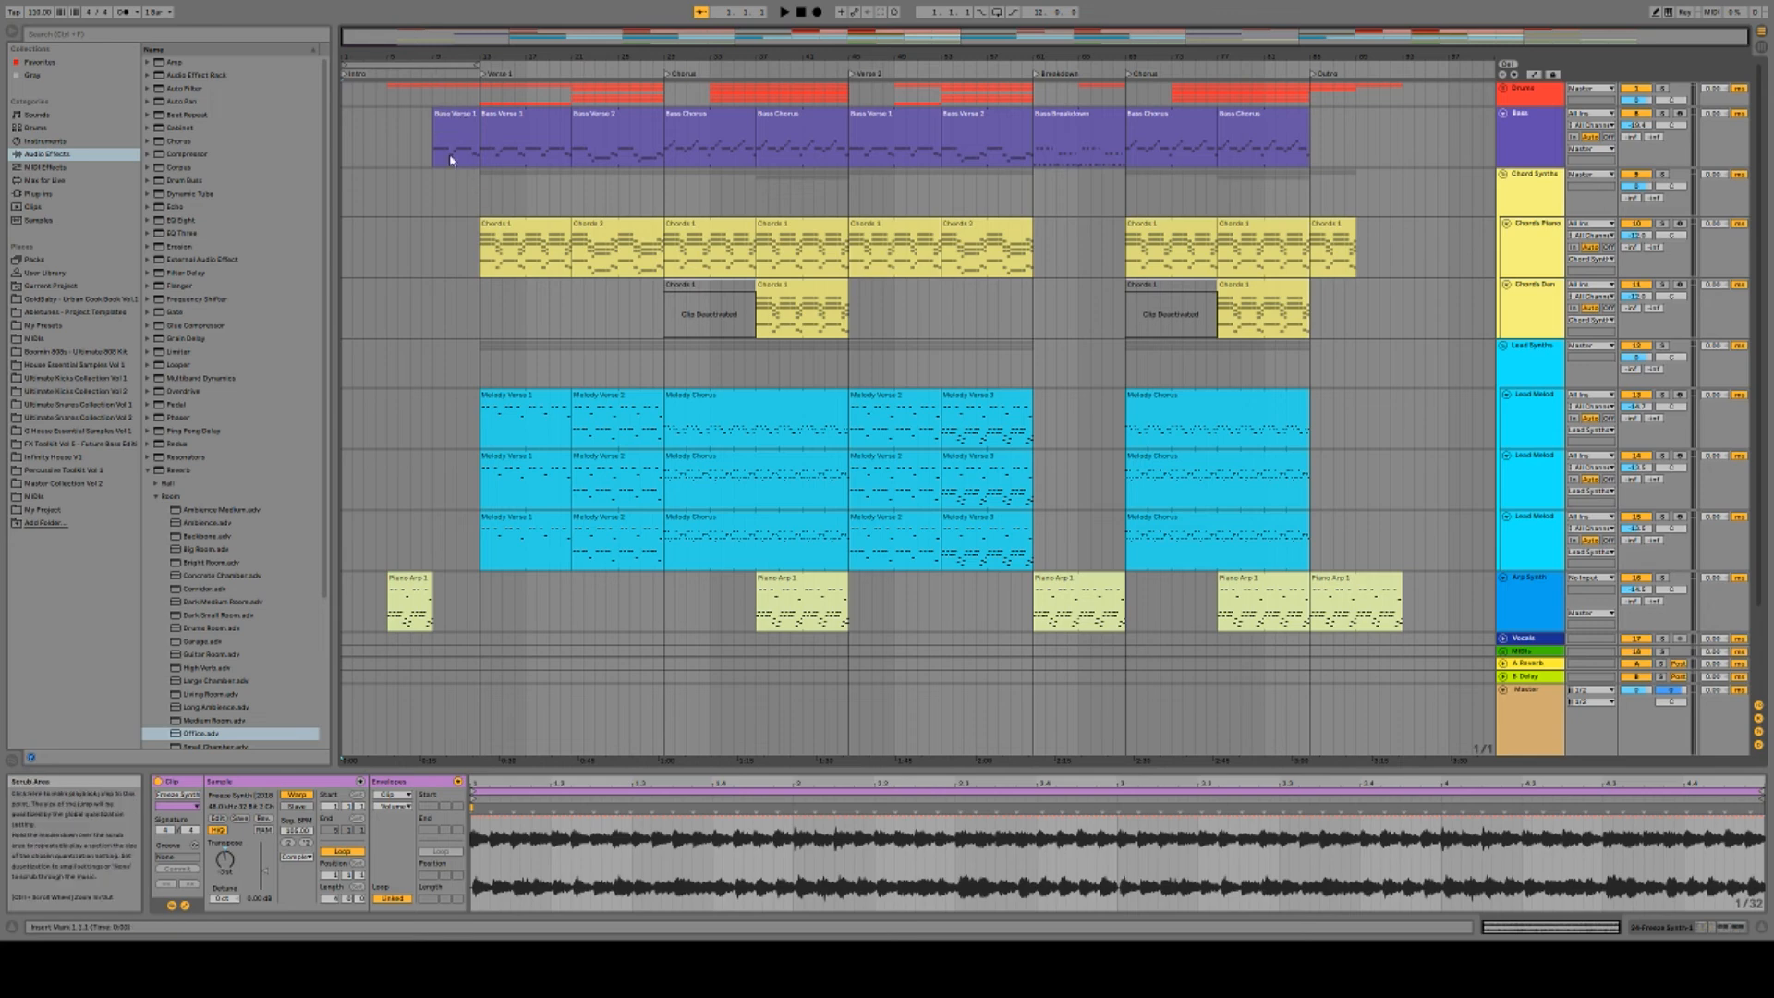
pyautogui.press('Tab')
pyautogui.press('Tab')
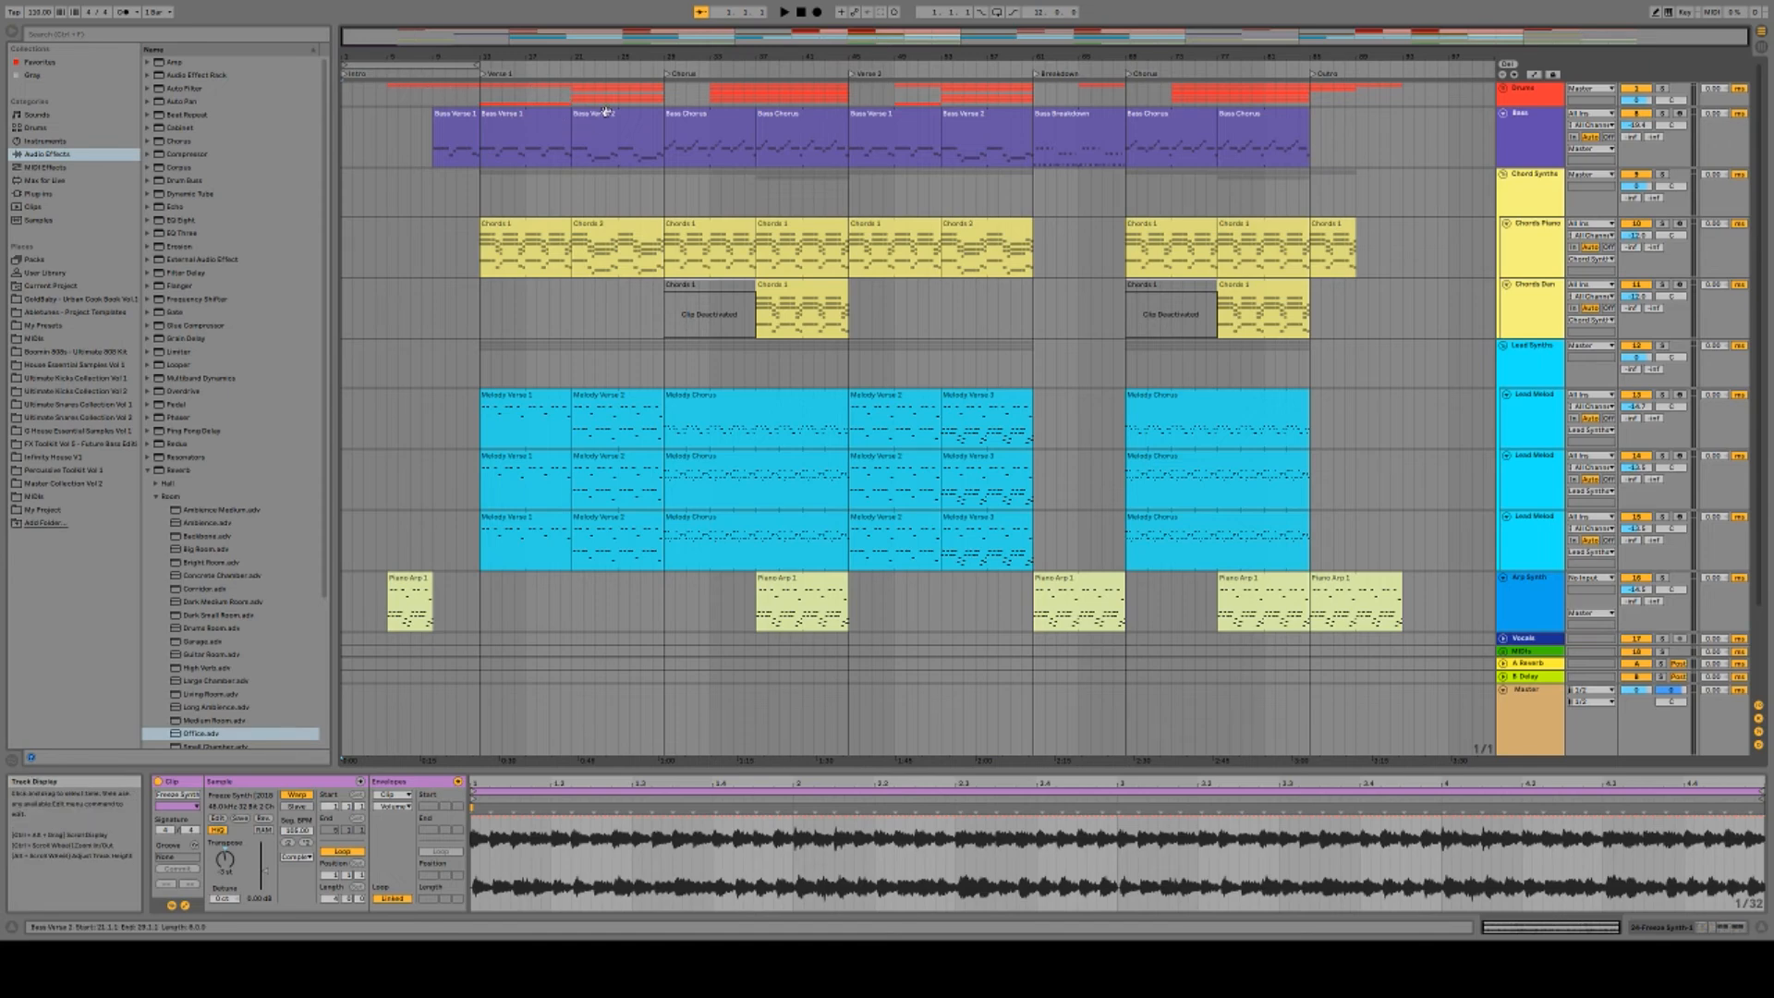
# Unfold the Drums group and look over its drum tracks and the tracks below them.
pyautogui.click(1504, 88)
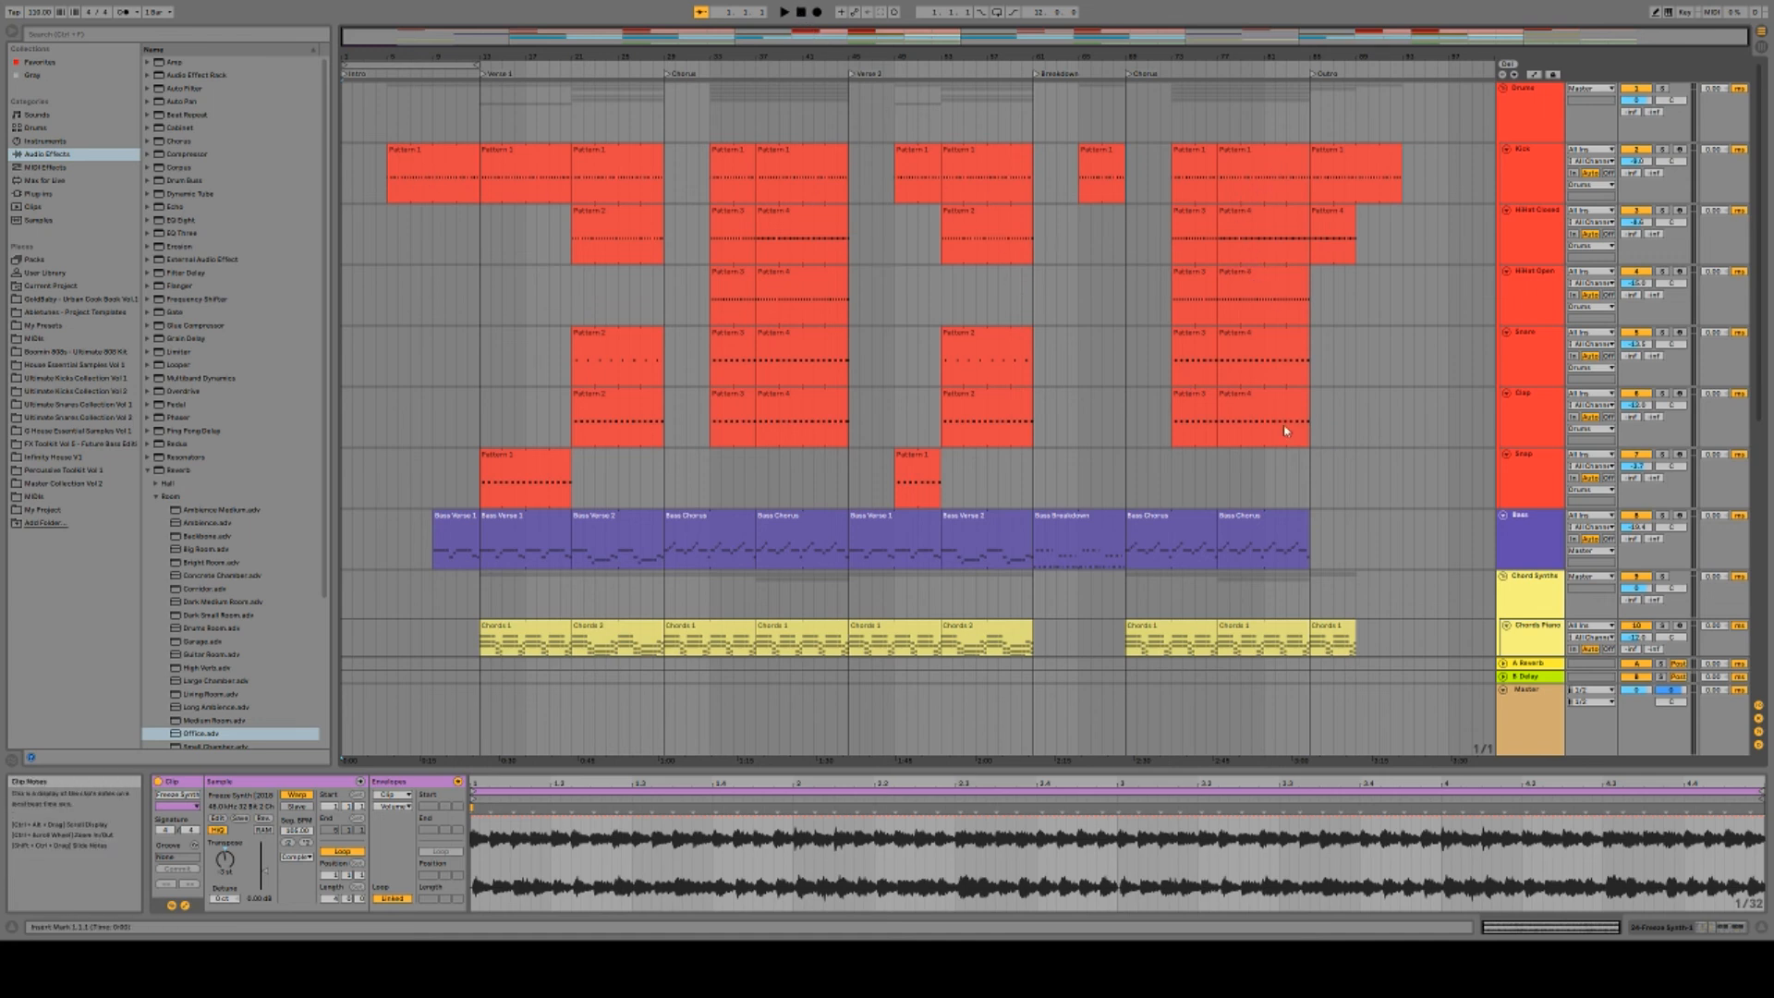
pyautogui.scroll(-5, 1428, 374)
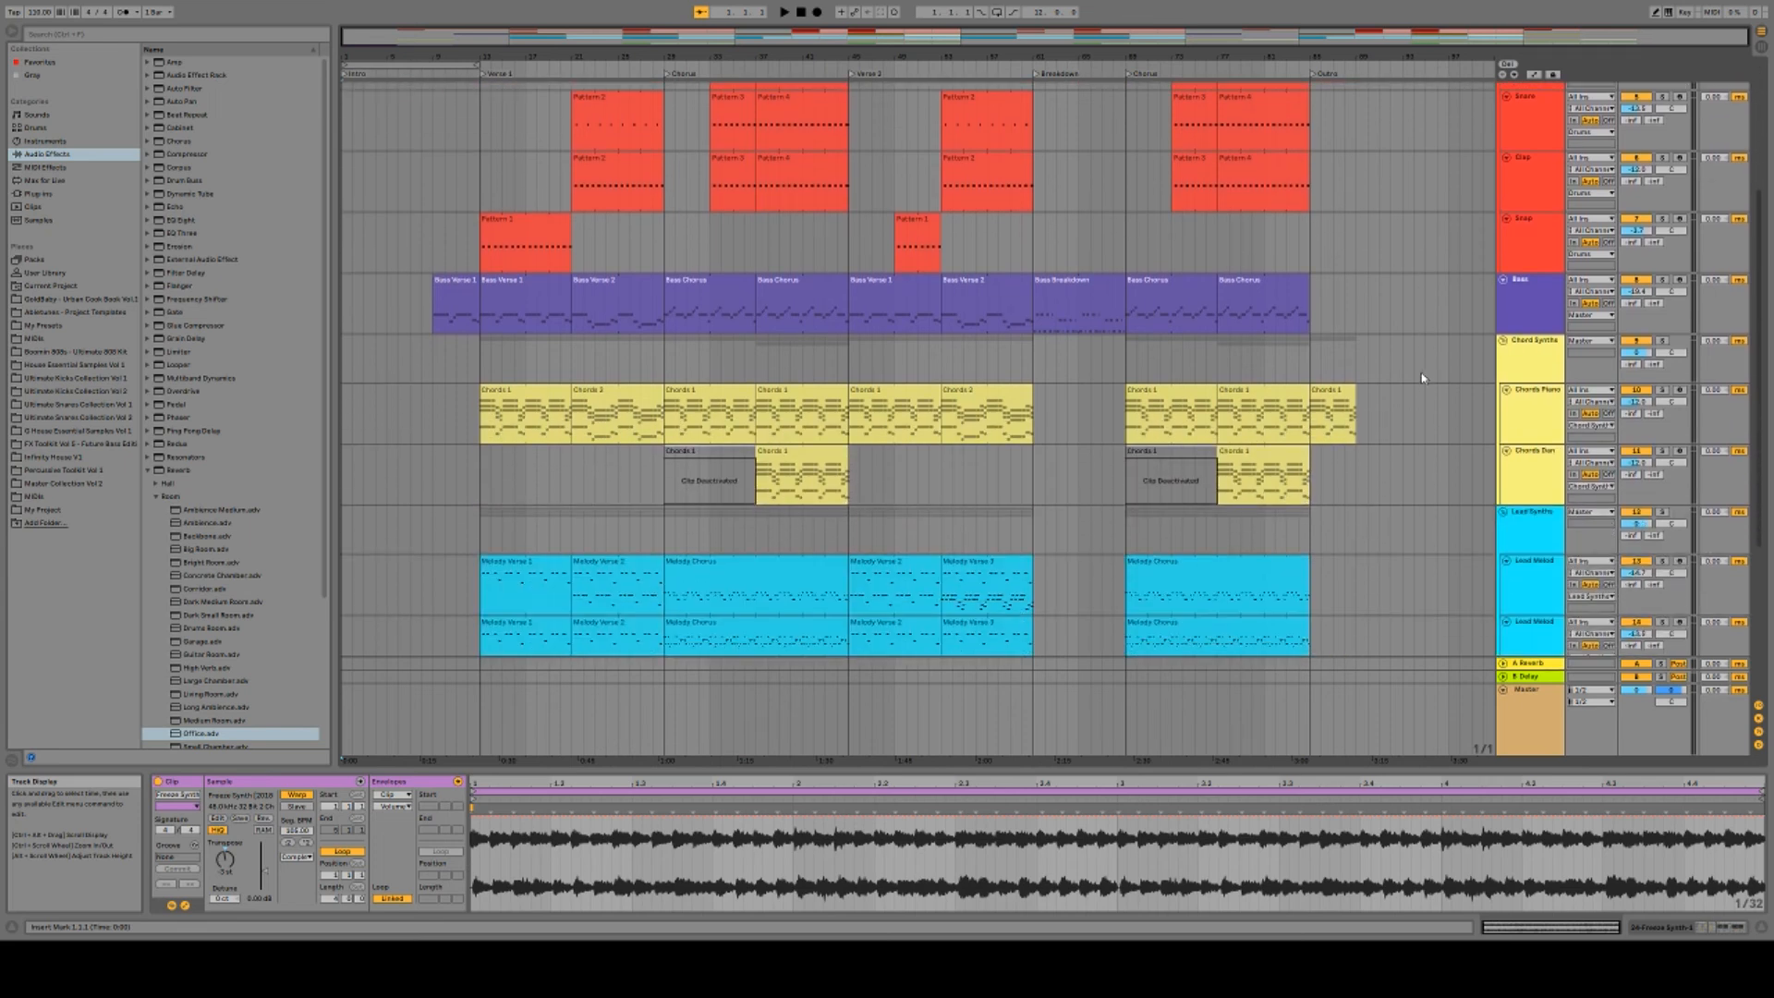
pyautogui.scroll(3, 1419, 379)
pyautogui.scroll(1, 1415, 379)
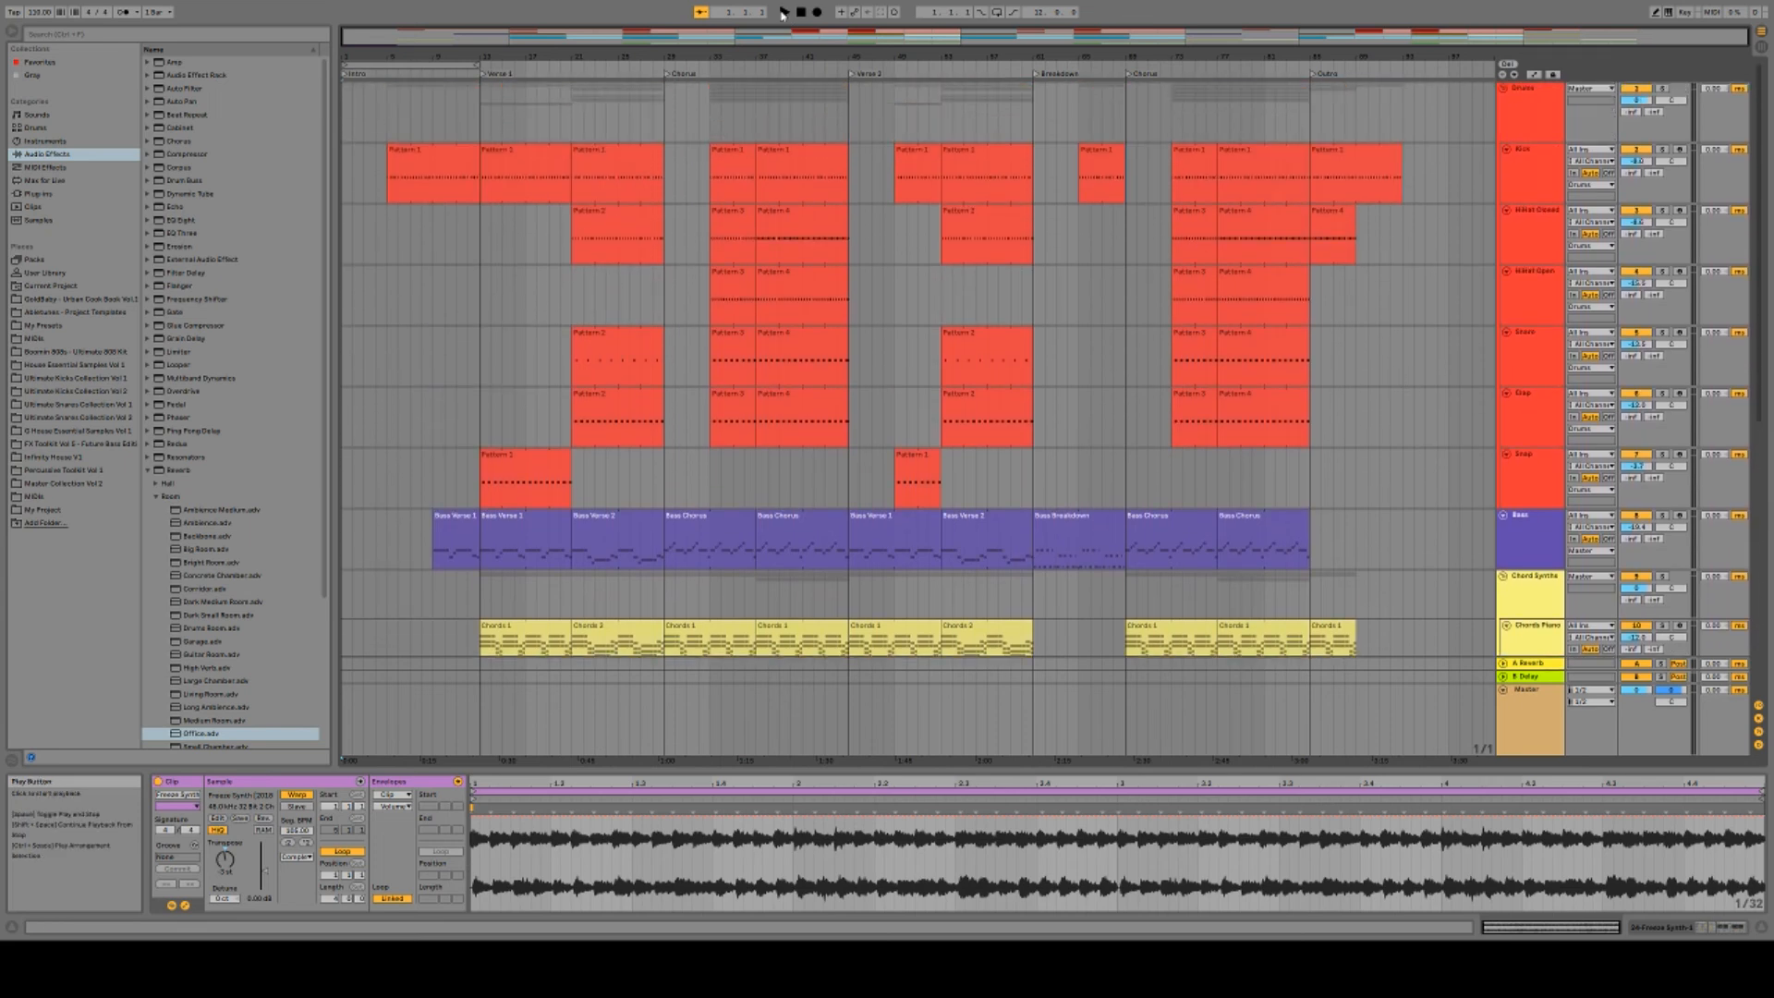
# Play the arrangement from the intro, jumping on to Verse 1, the first Chorus, Verse 2 and the middle of Verse 2.
pyautogui.click(431, 74)
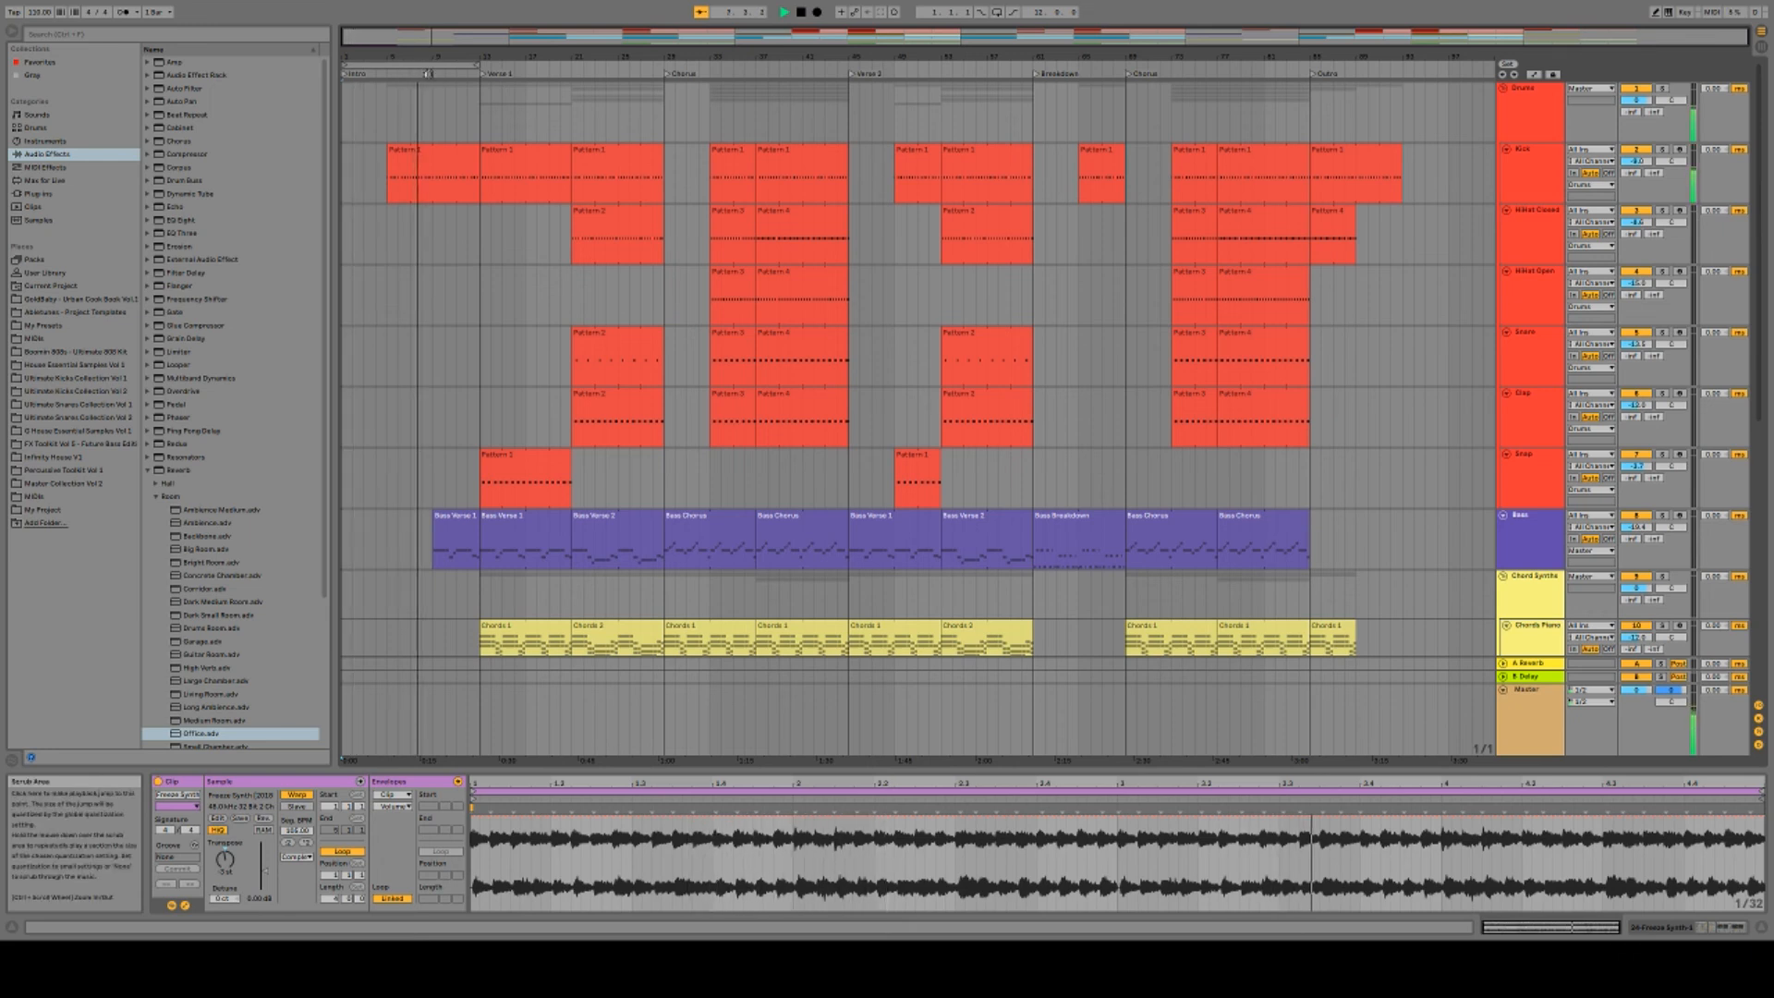
pyautogui.click(482, 75)
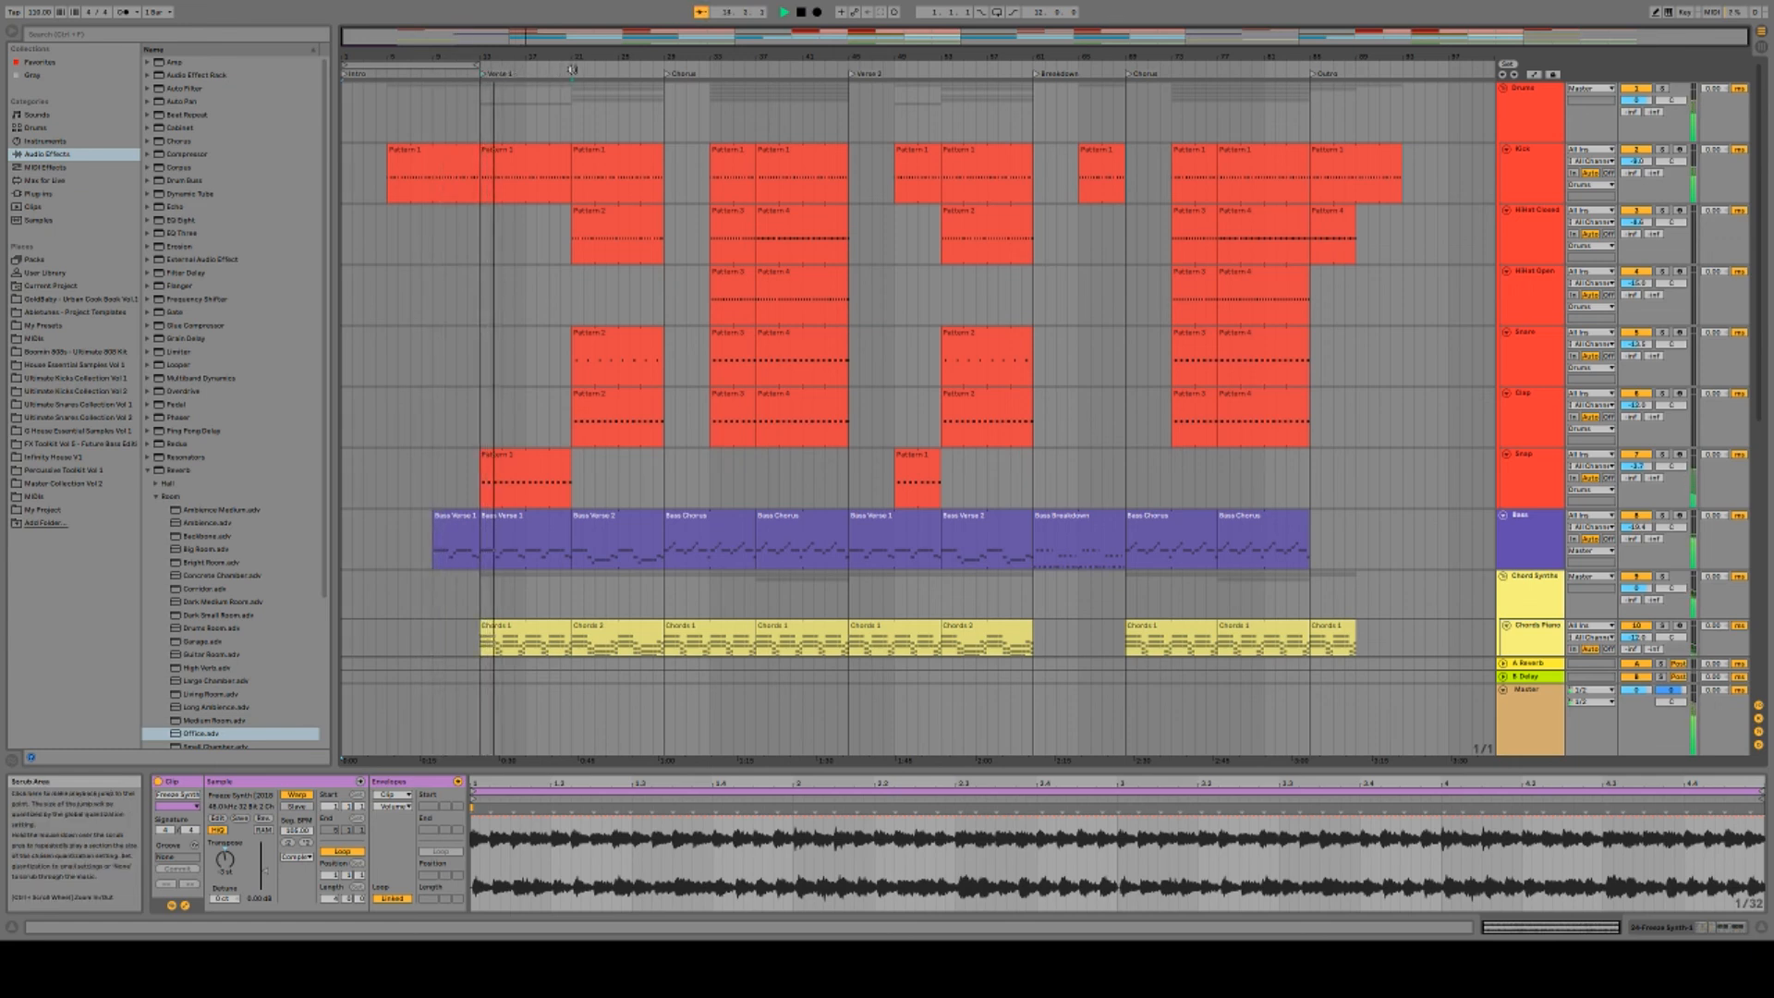
pyautogui.click(668, 76)
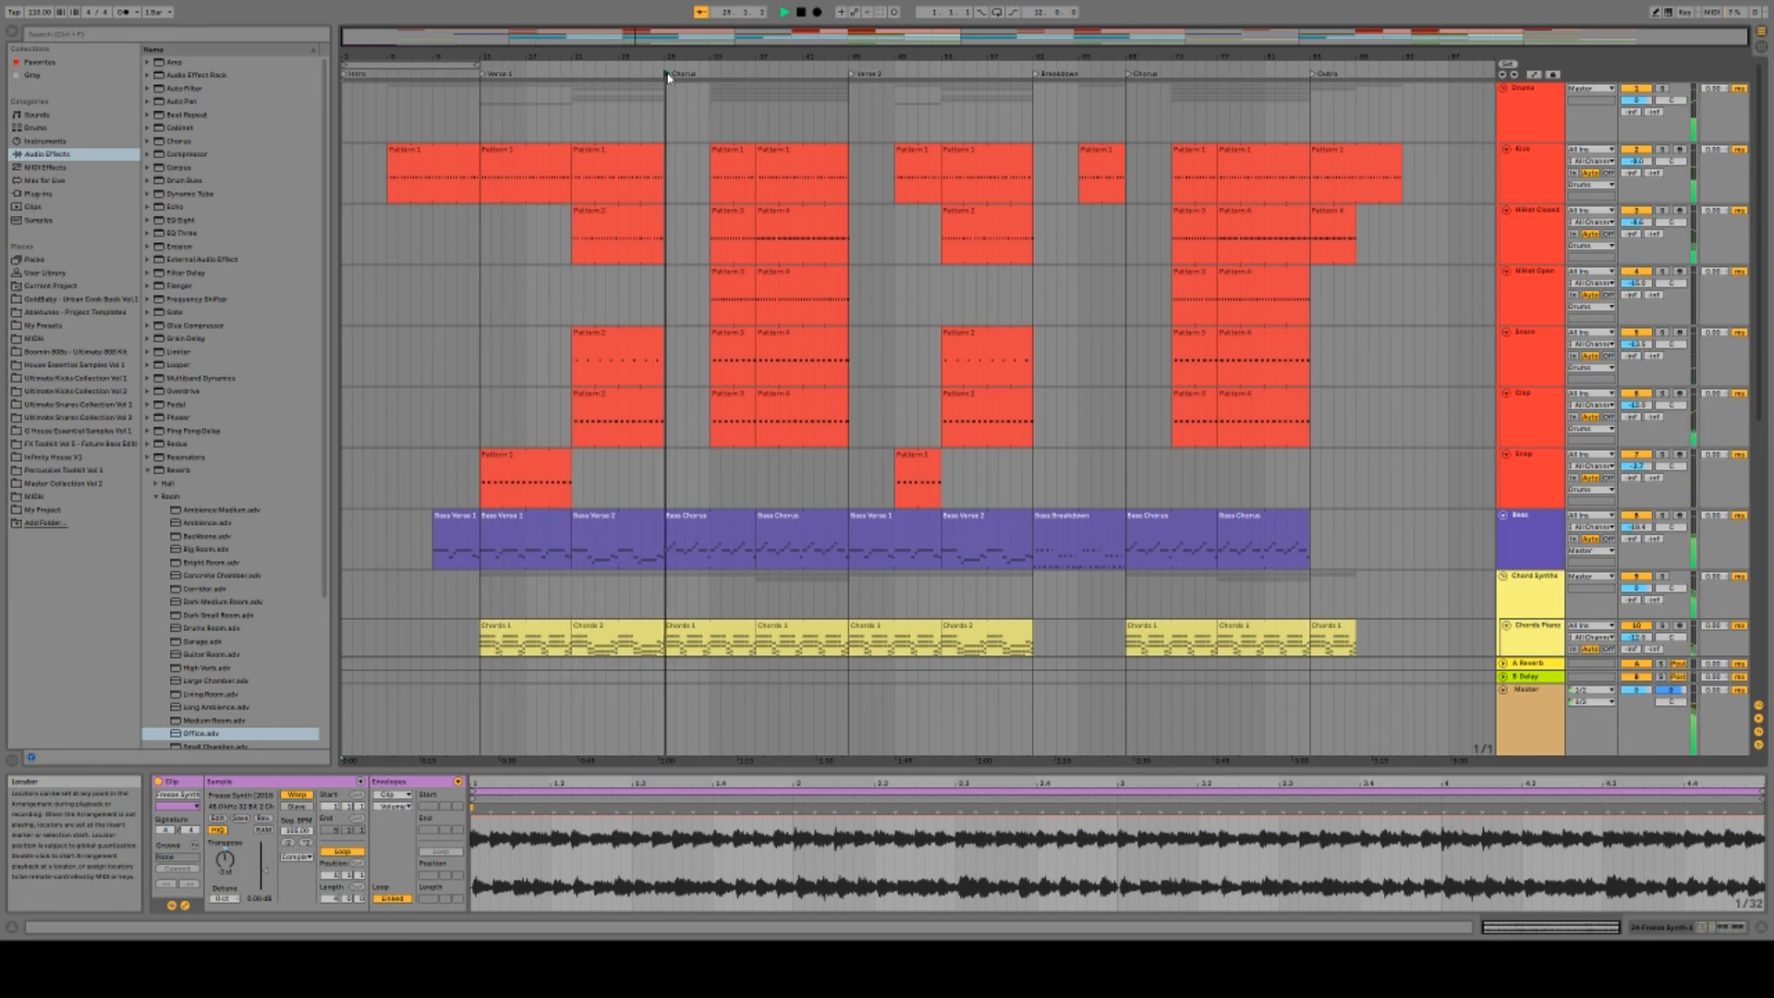
pyautogui.click(851, 75)
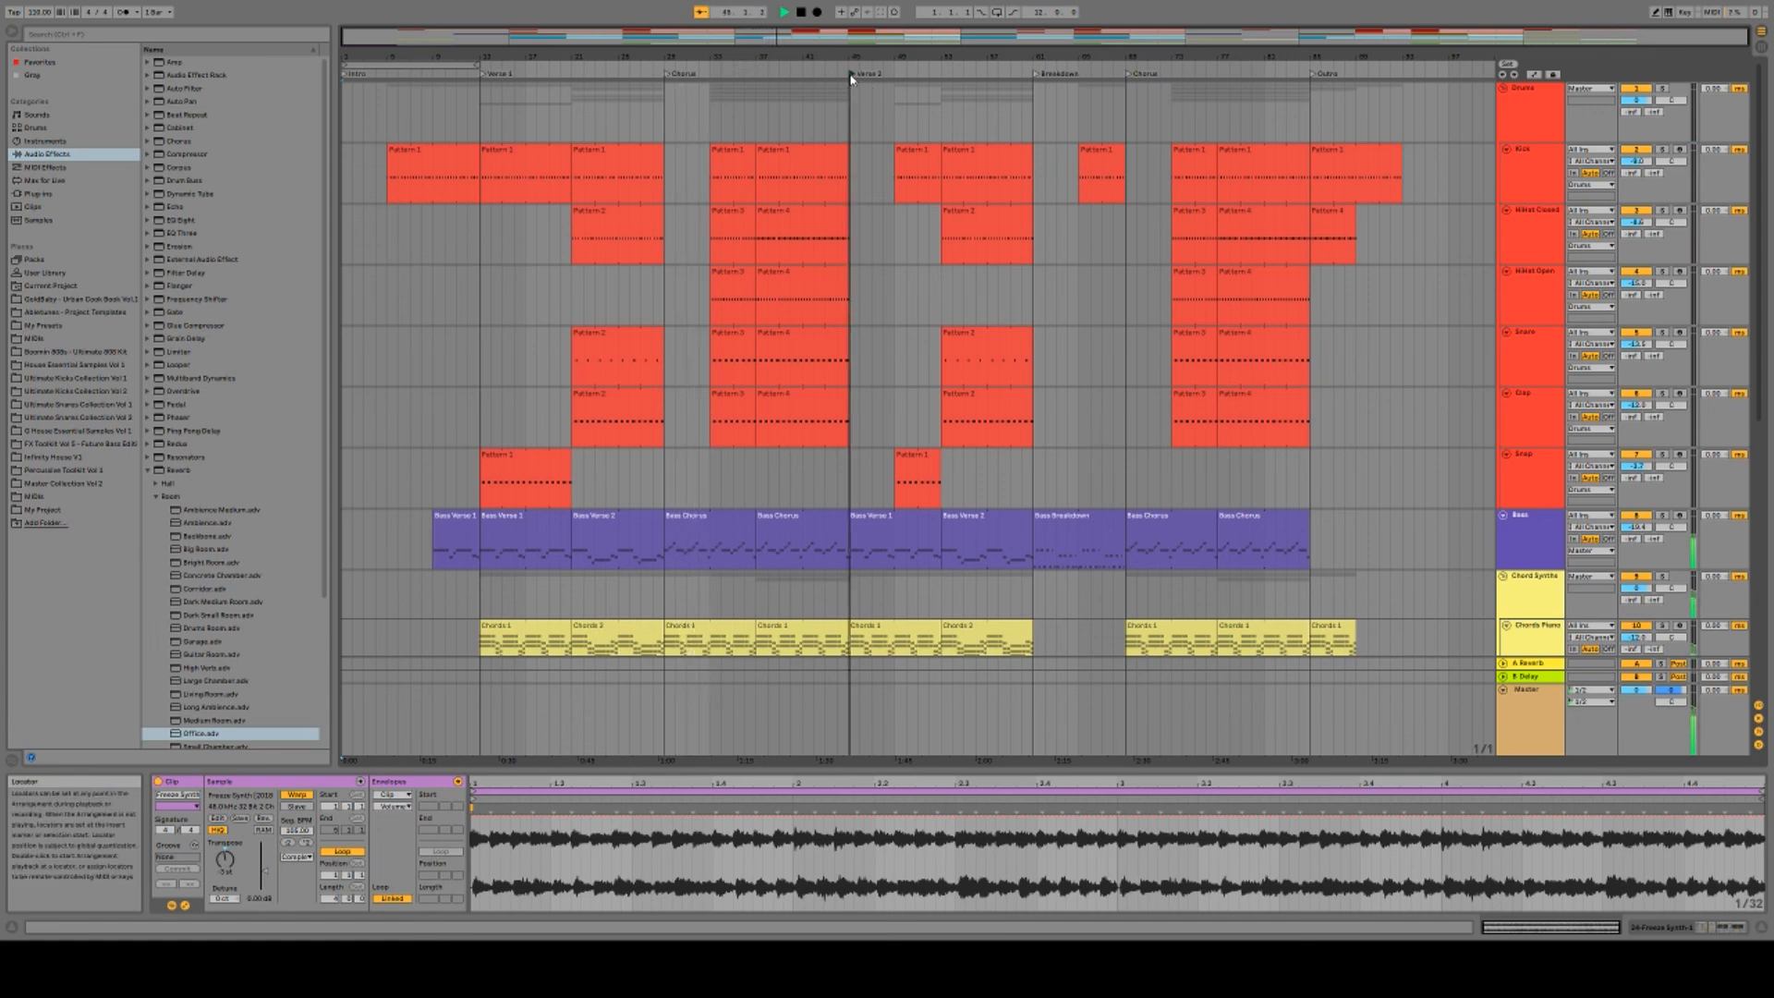
pyautogui.click(961, 73)
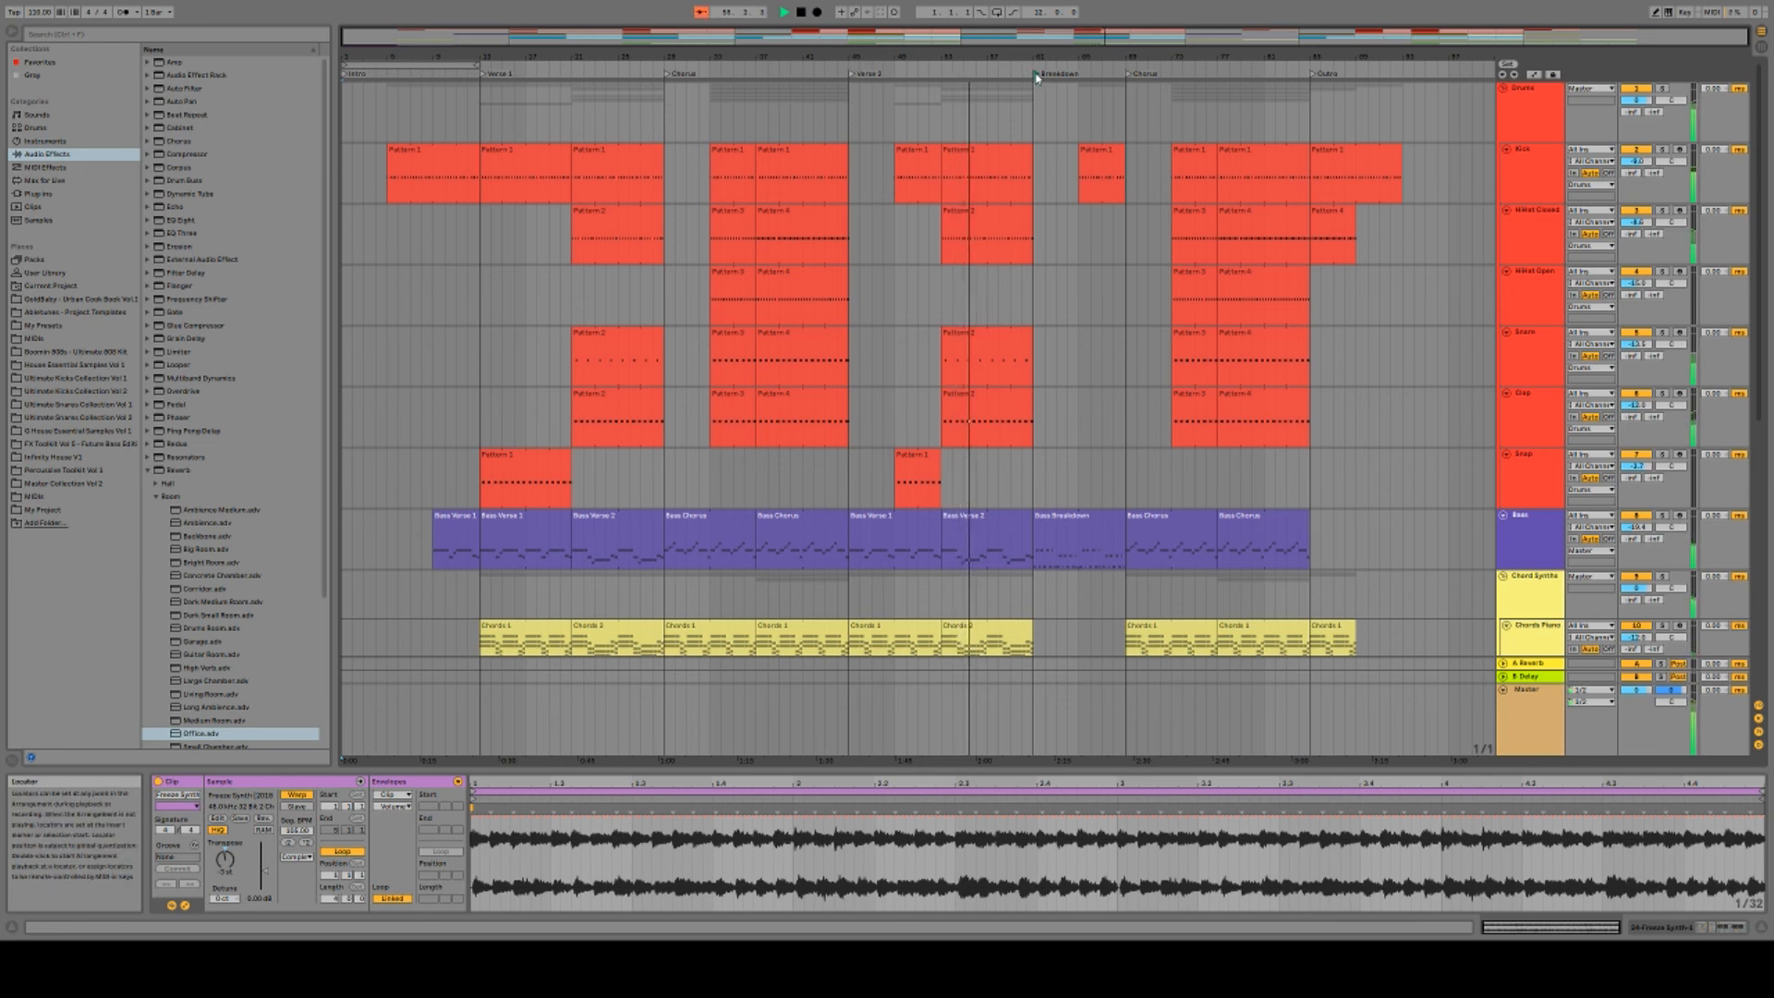
# Jump playback to the Breakdown, the second Chorus and the Outro, and stop the song.
pyautogui.click(1037, 75)
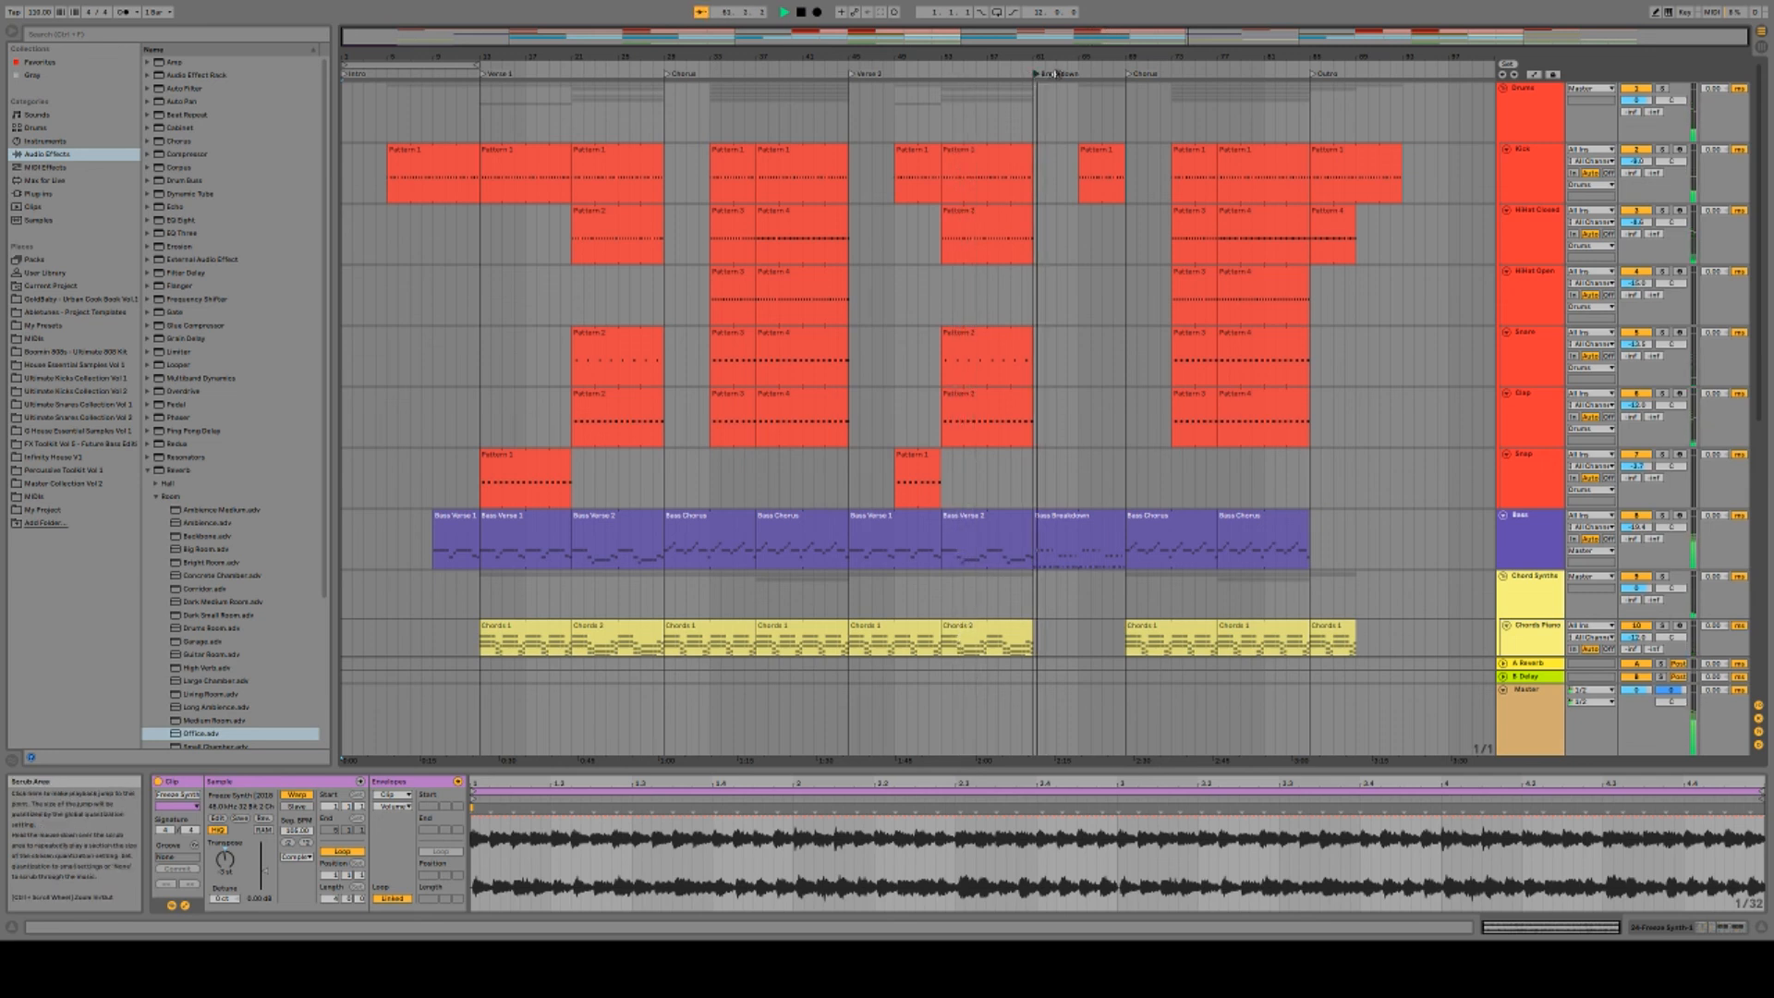
pyautogui.click(1128, 80)
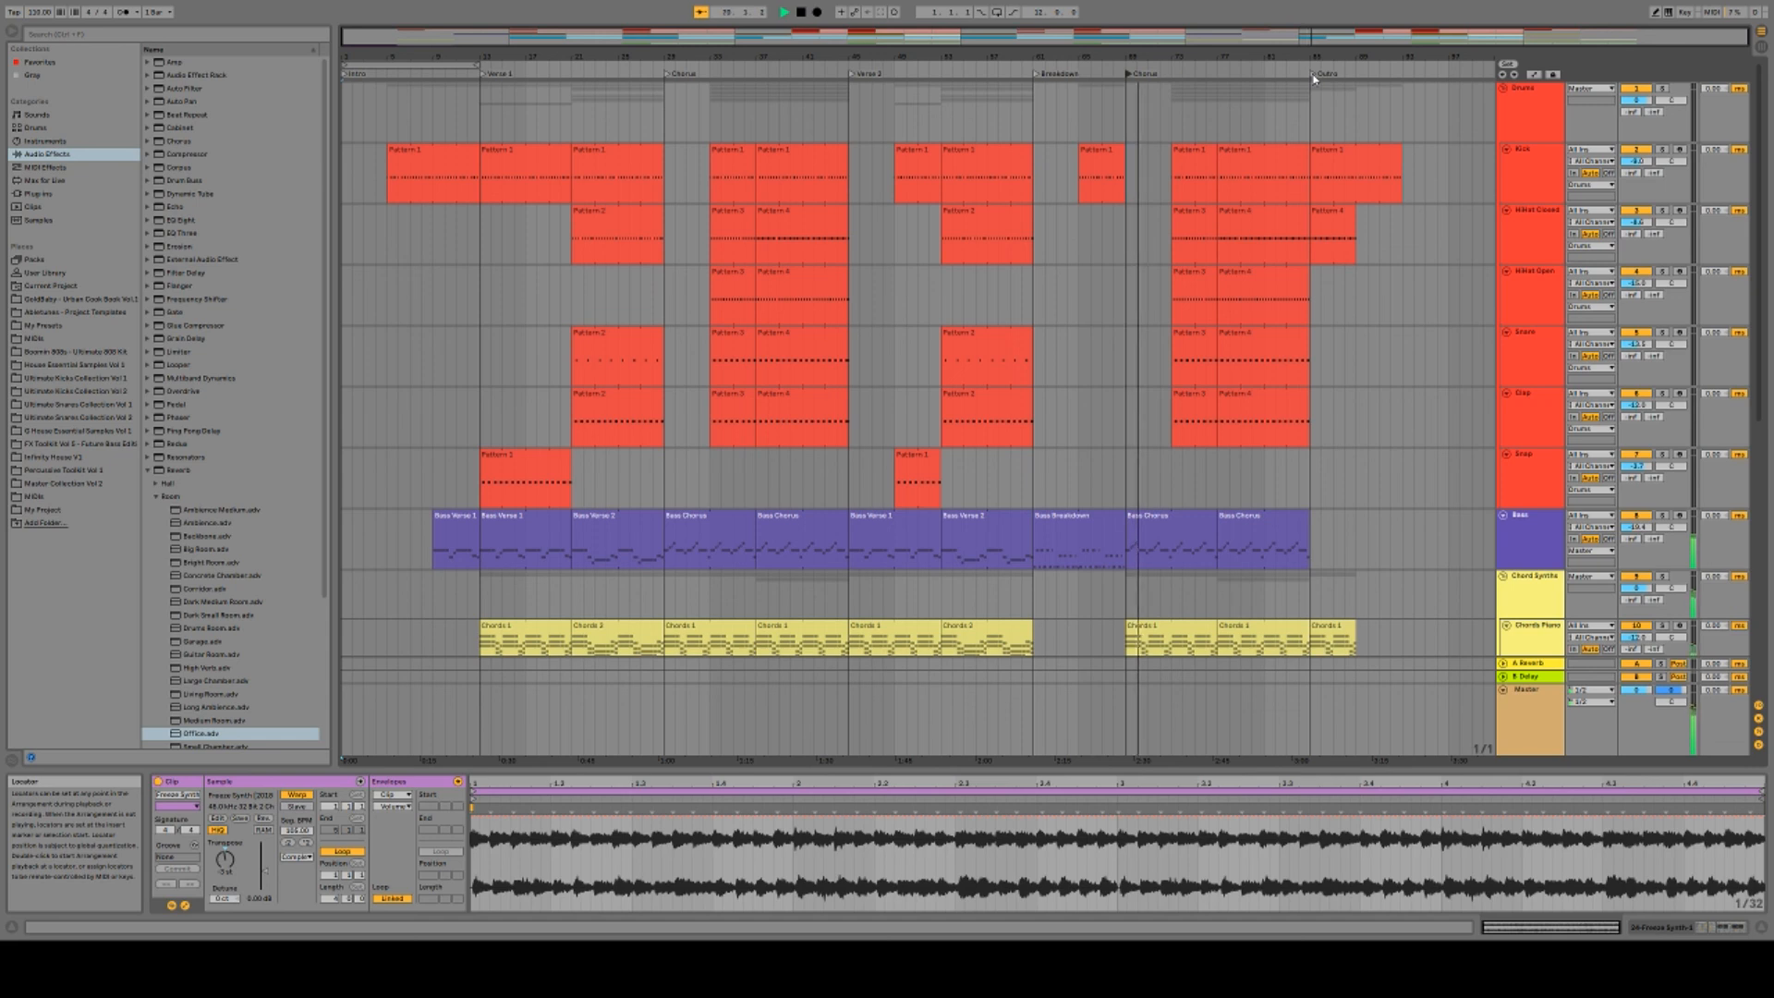
pyautogui.click(1314, 79)
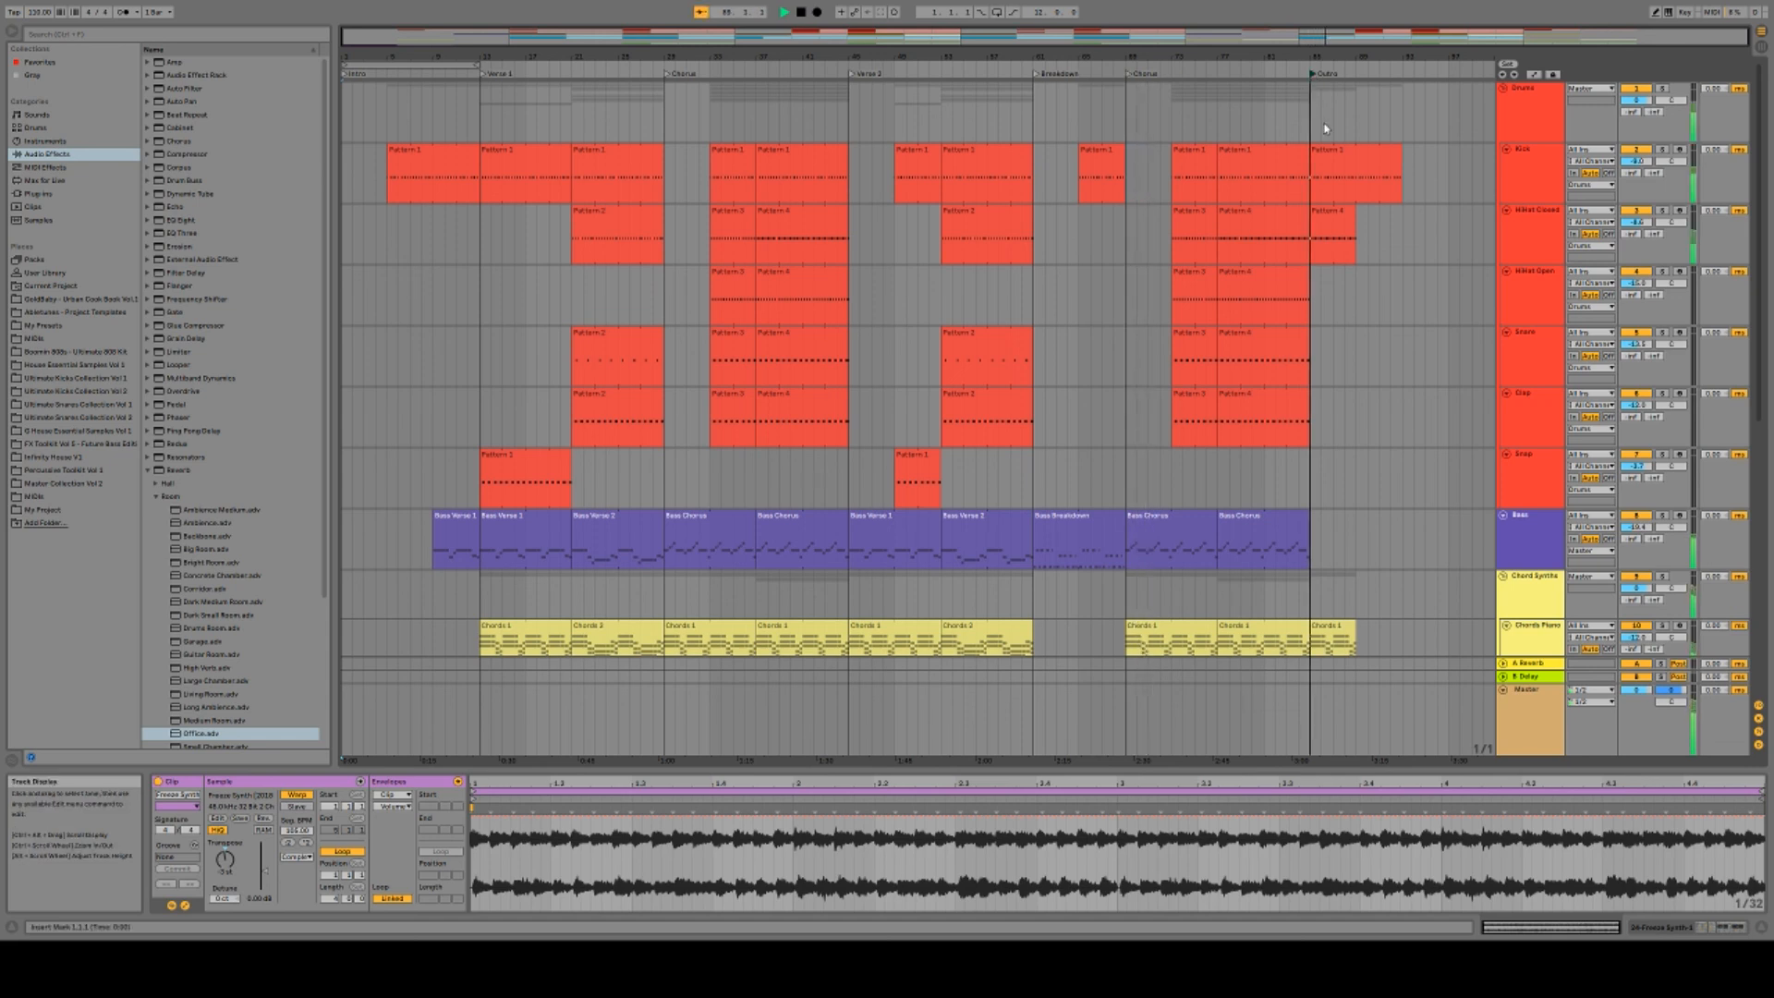
pyautogui.doubleClick(802, 13)
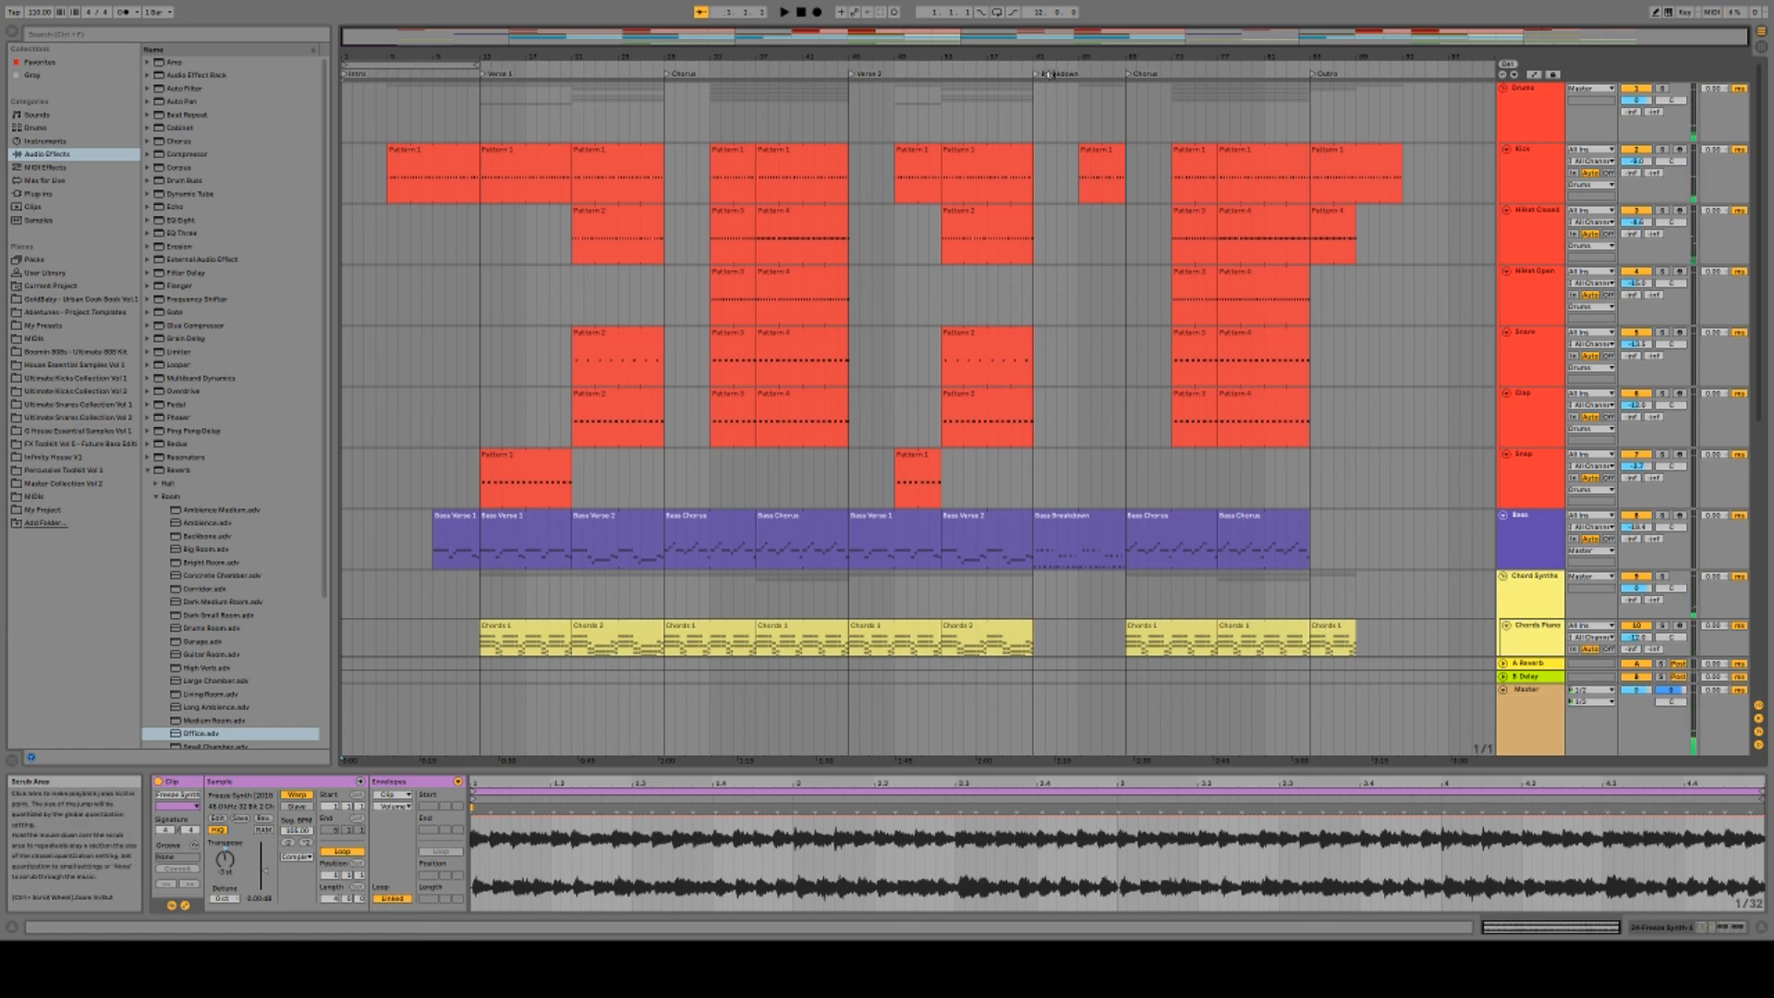
# Look over the arrangement's chord, lead synth, arp and Freeze Synth tracks.
pyautogui.scroll(-5, 1090, 499)
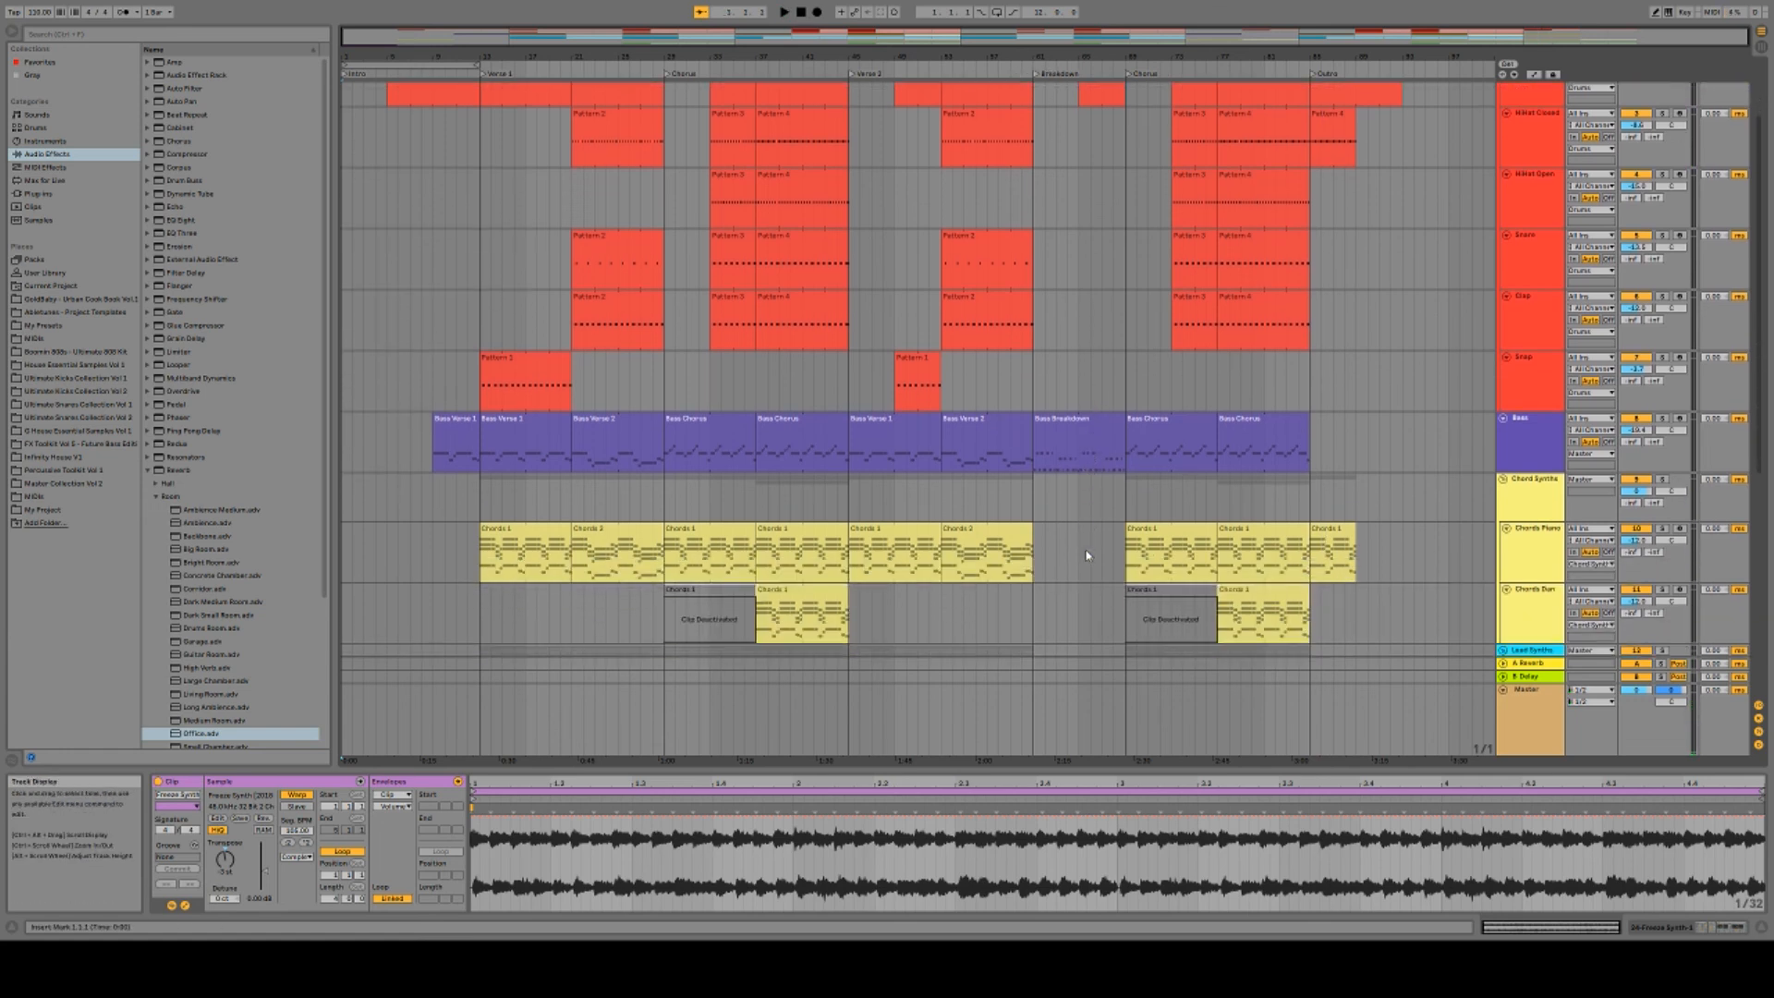
pyautogui.scroll(-10, 1088, 555)
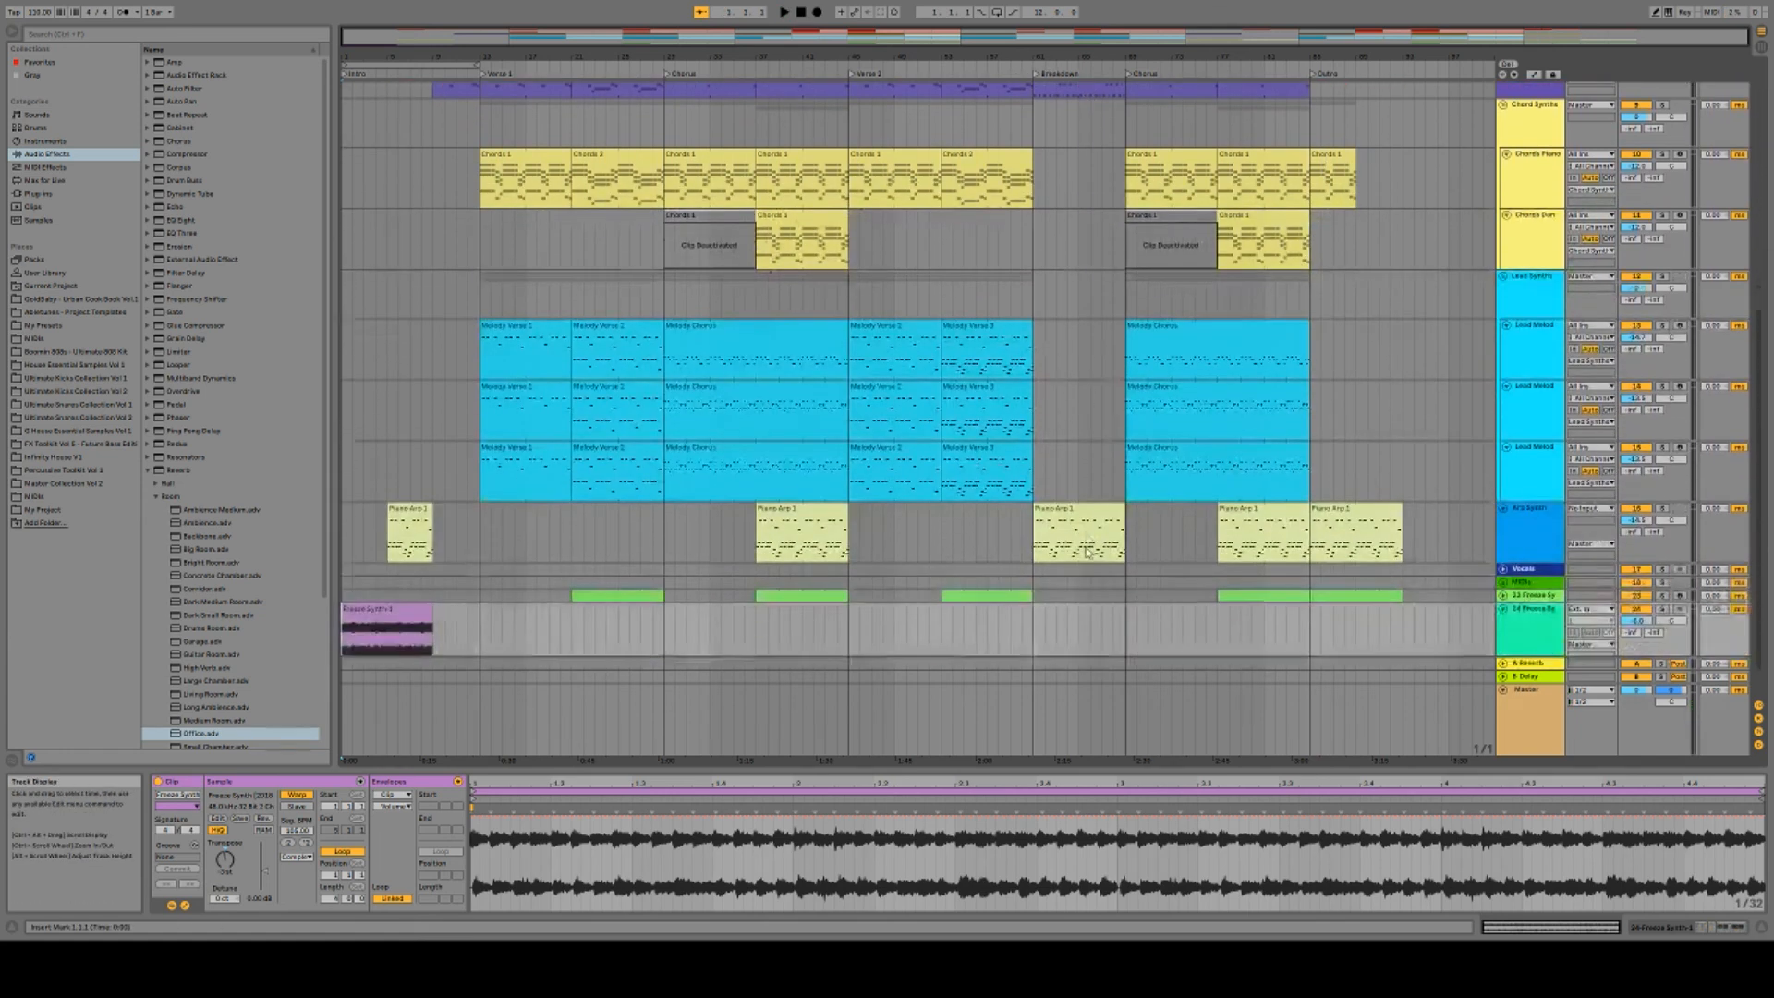